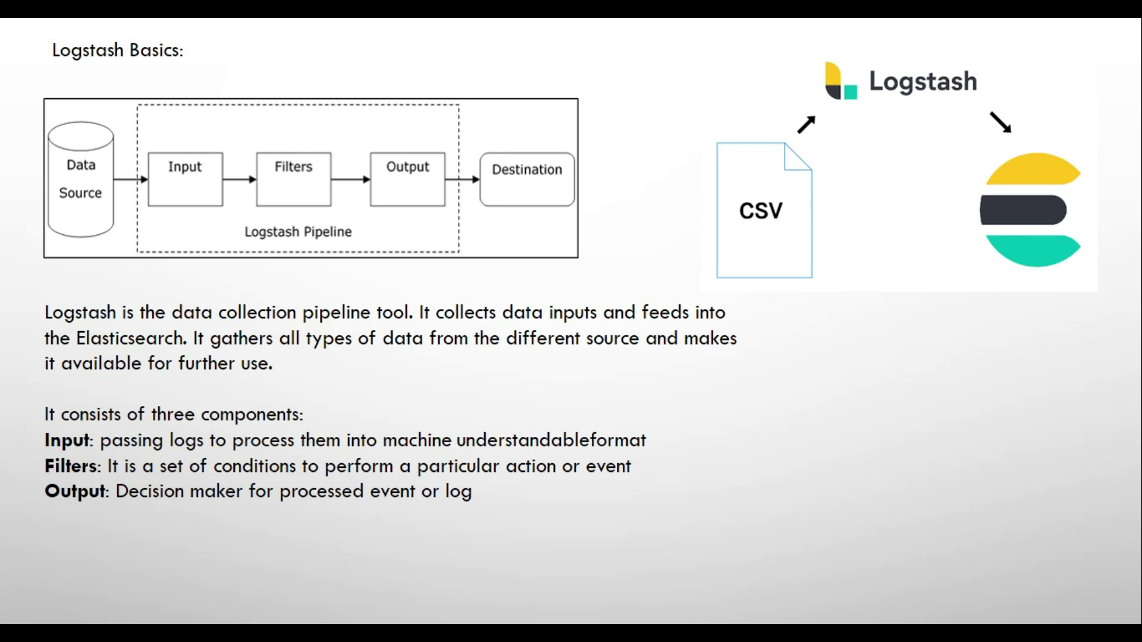
- Leave the slide show and review the log in the running Elasticsearch console window
key("Right")
left_click(727, 228)
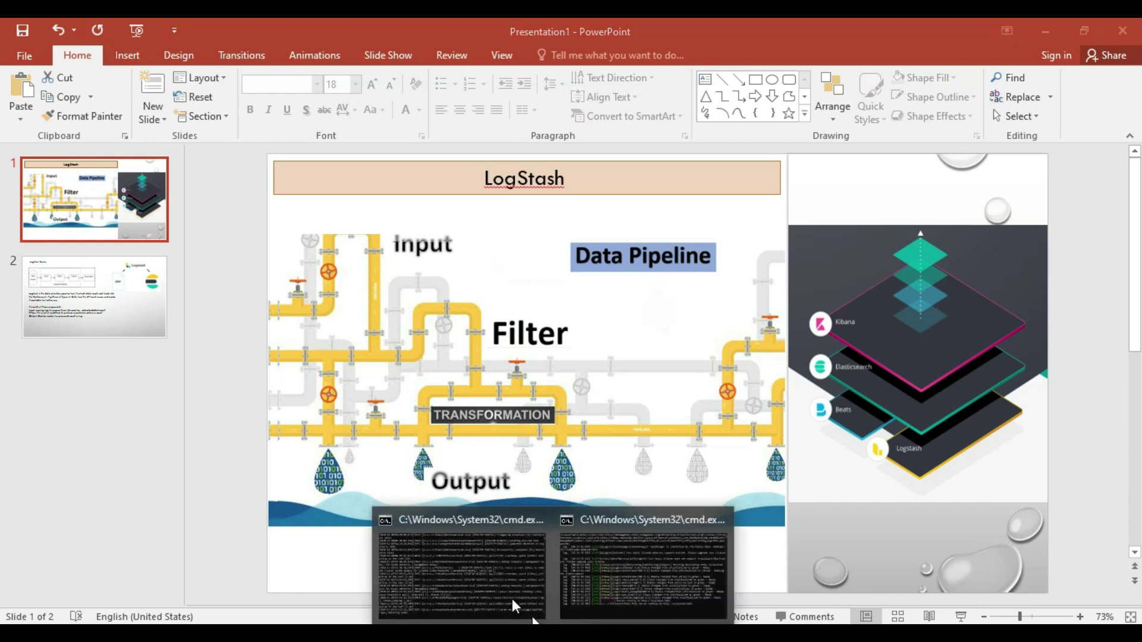
left_click(485, 582)
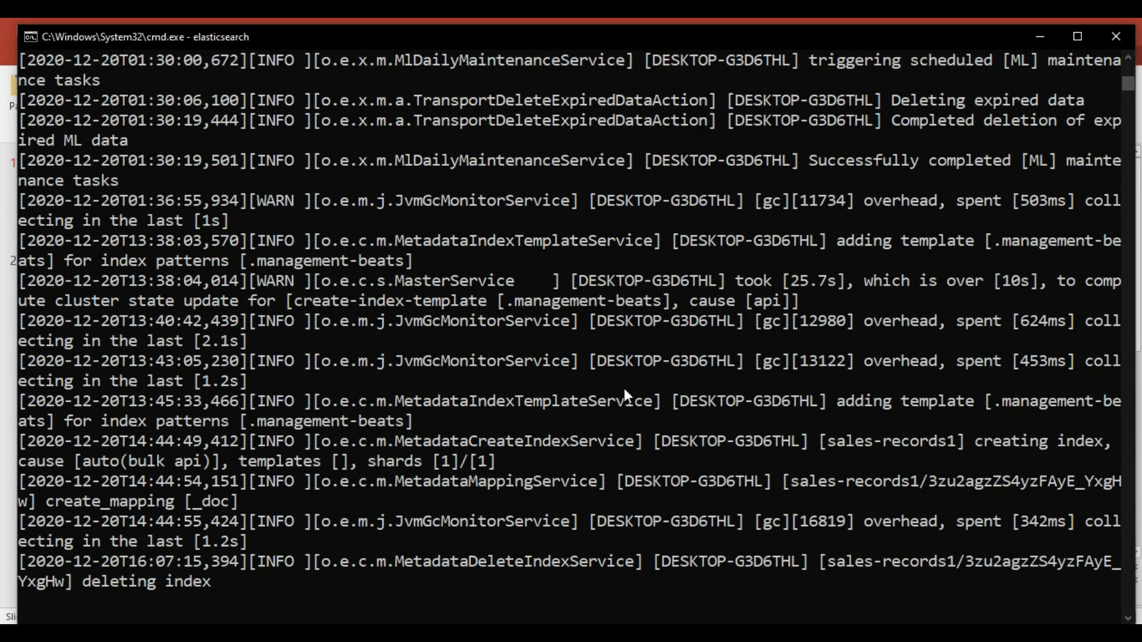
left_click(1078, 39)
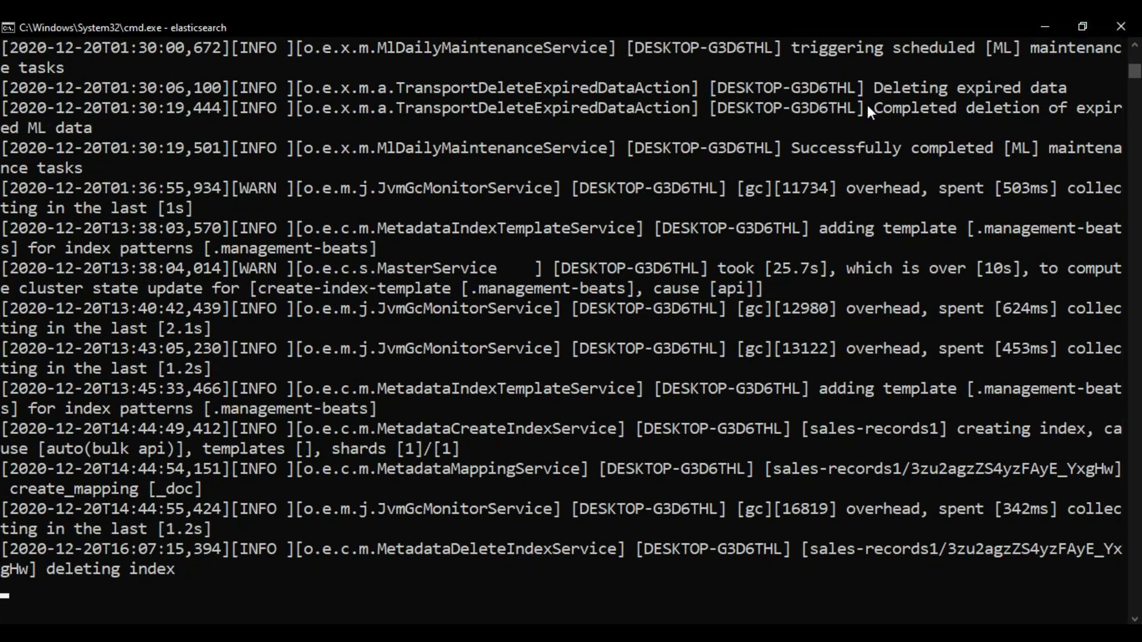
scroll(324, 276, "up", 6)
scroll(324, 276, "down", 5)
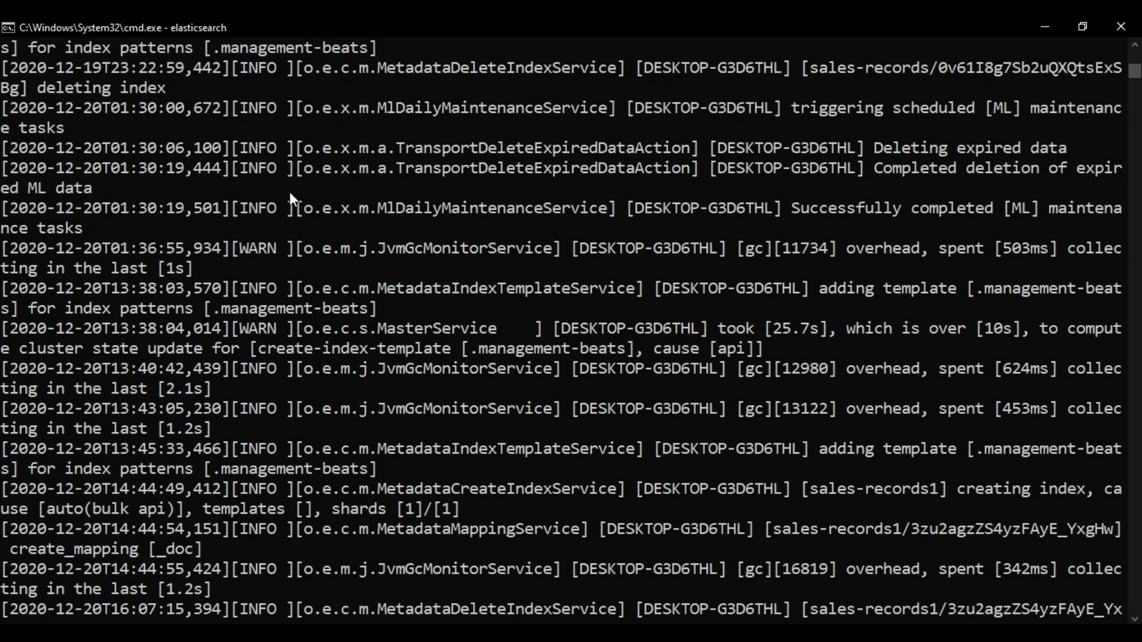
scroll(606, 214, "down", 6)
scroll(606, 214, "up", 4)
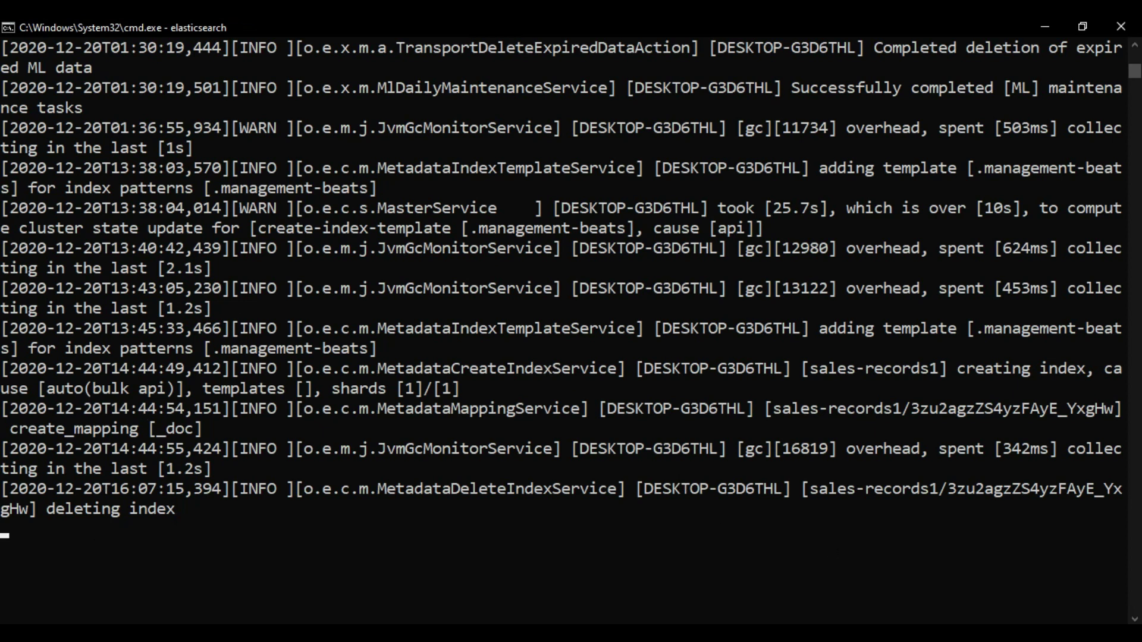
- Switch to the Kibana console window and highlight the server address in the last log line
left_click(637, 536)
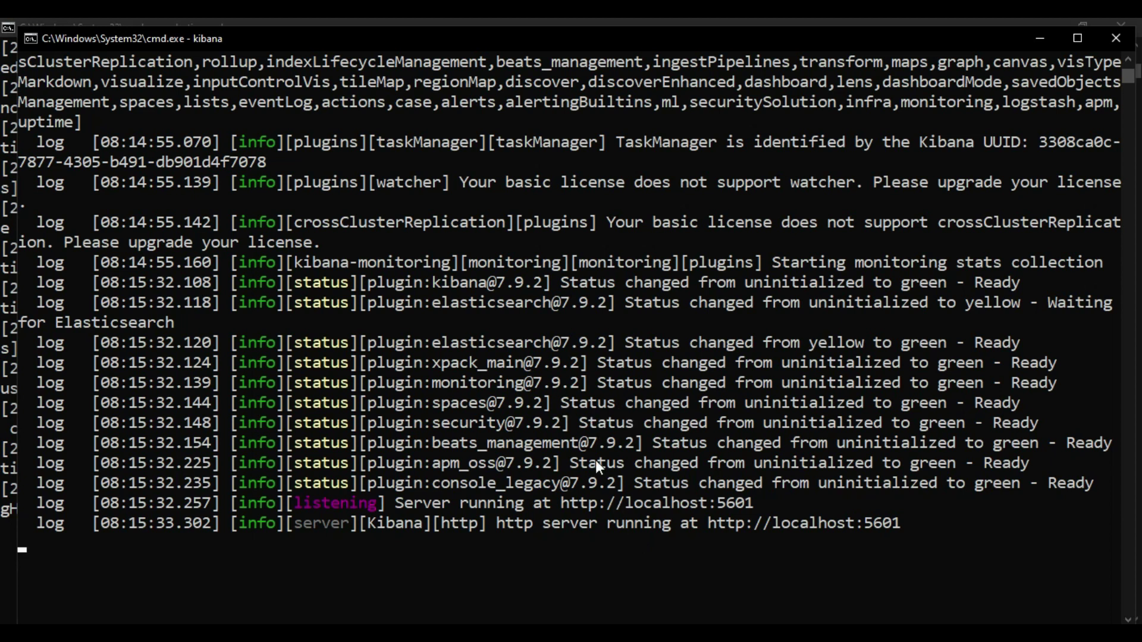
left_click(915, 522)
left_click_drag(916, 522, 730, 522)
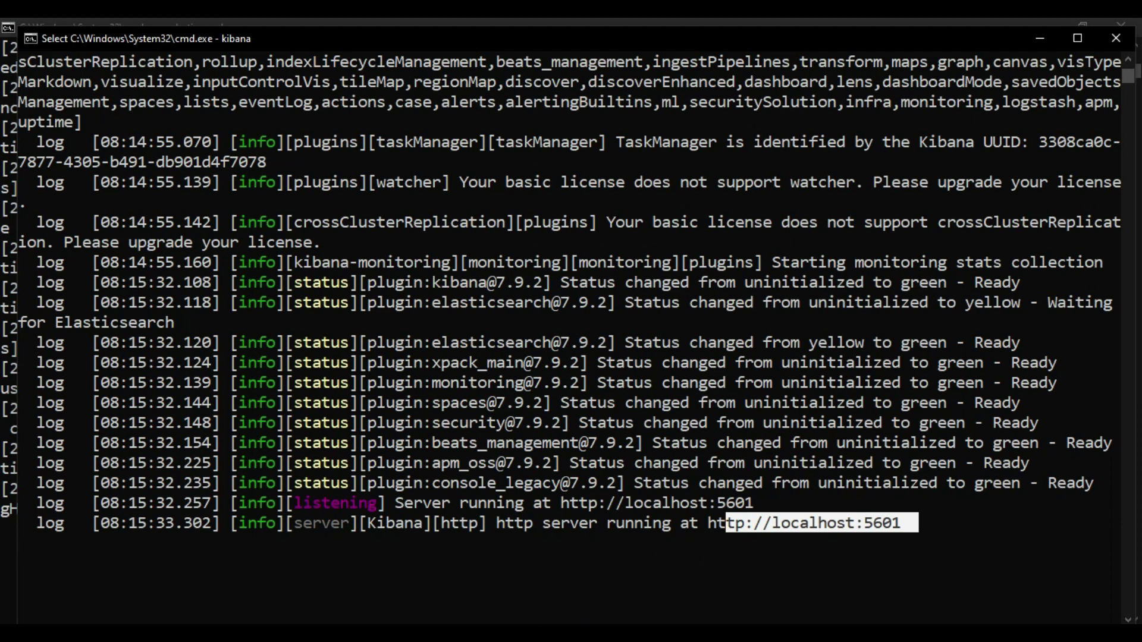
- Switch to Chrome and search the web for "sample csv file for study" in a new tab
left_click(512, 563)
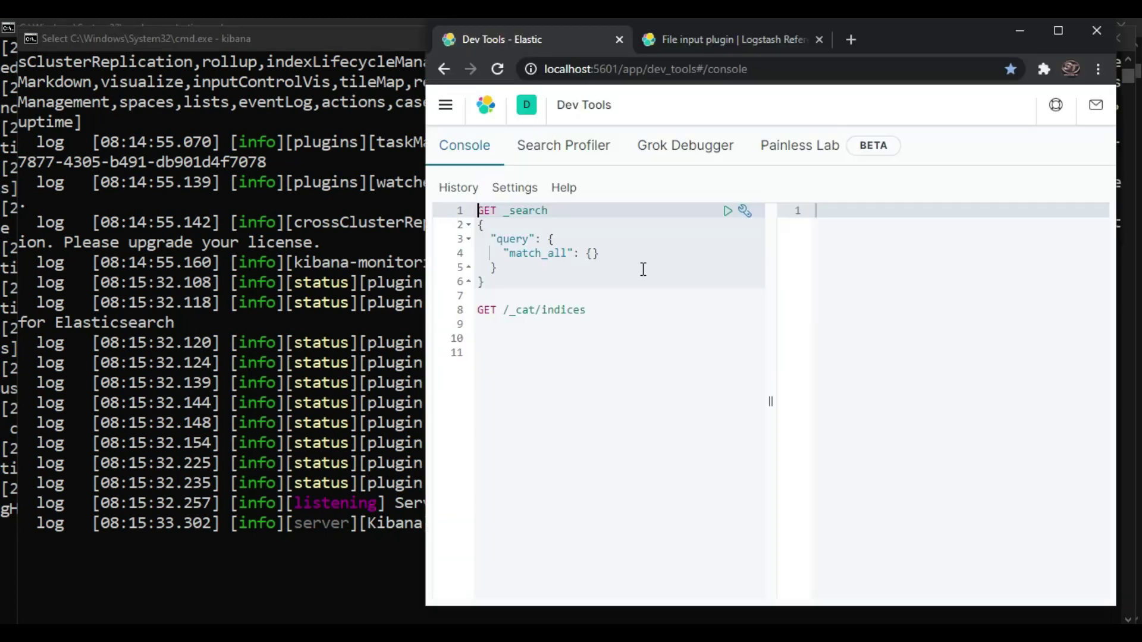
left_click(1057, 30)
left_click(438, 42)
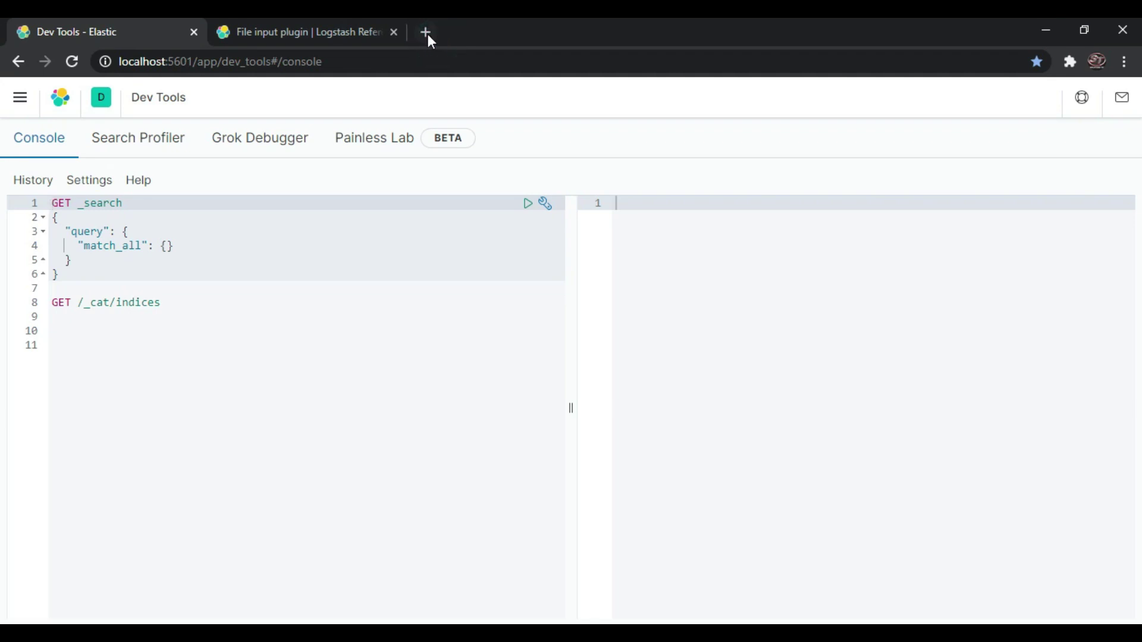
left_click(427, 34)
type("sa")
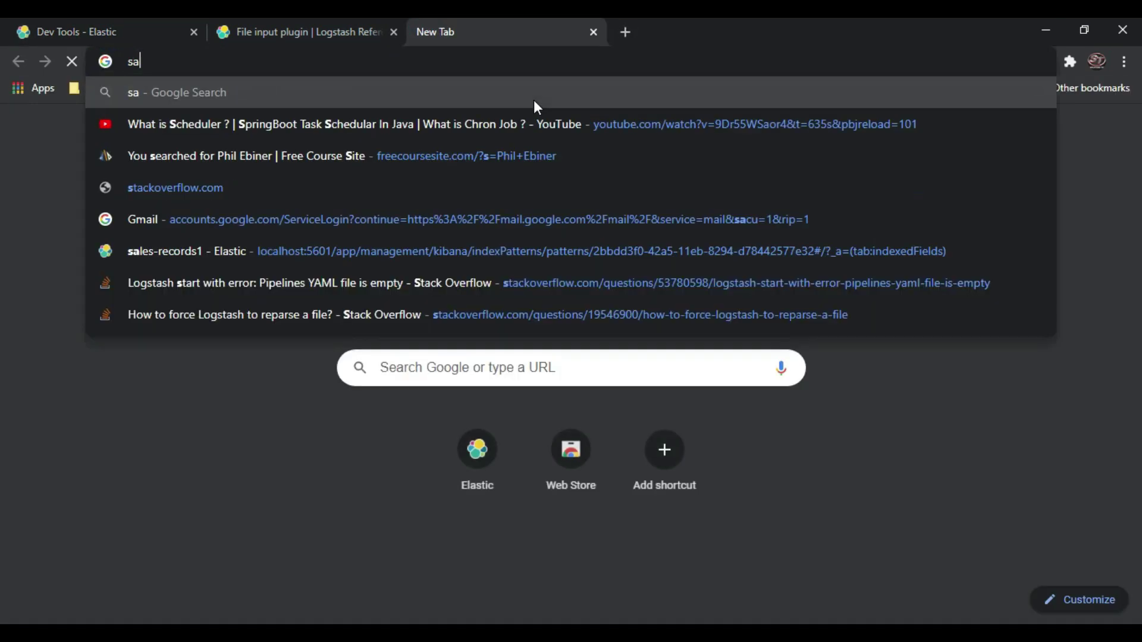
type("mple csv ")
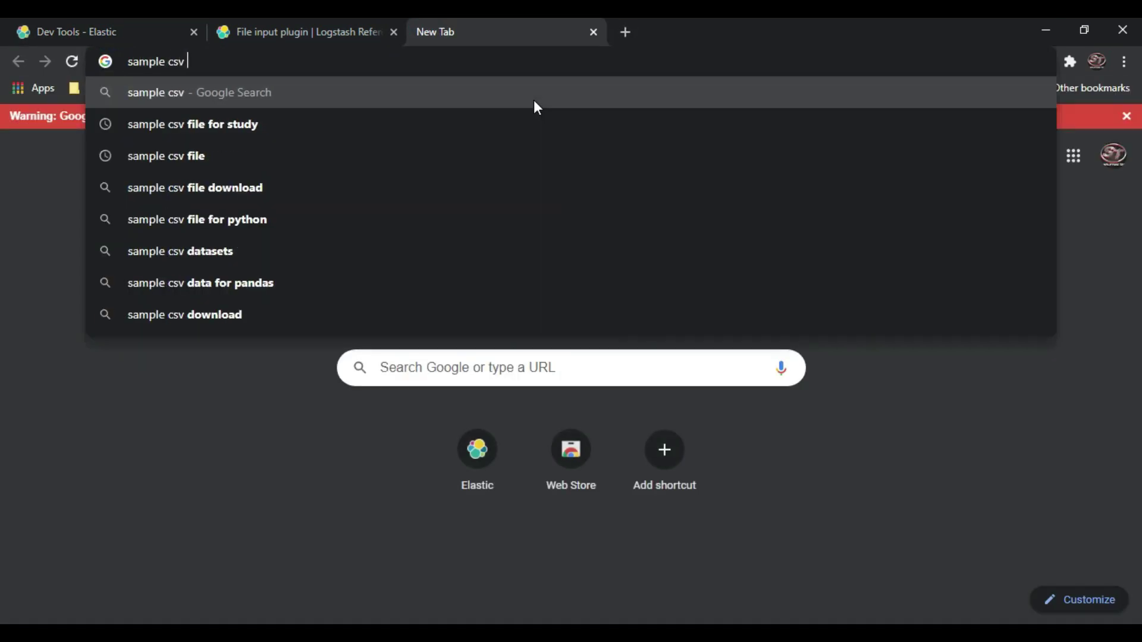
type("file for ")
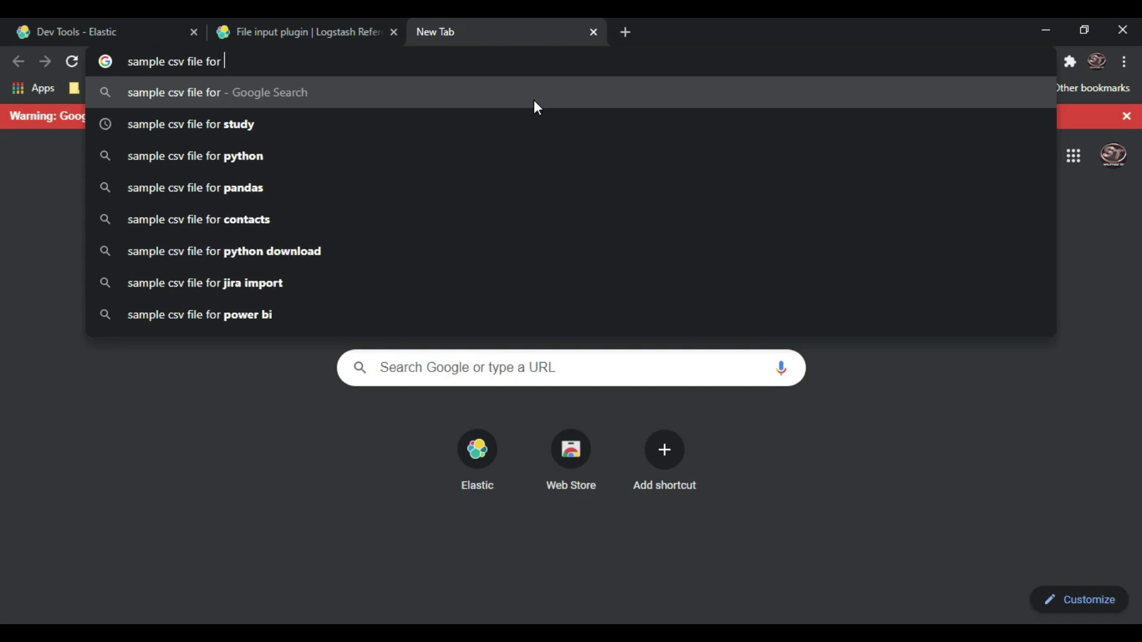
type("stud")
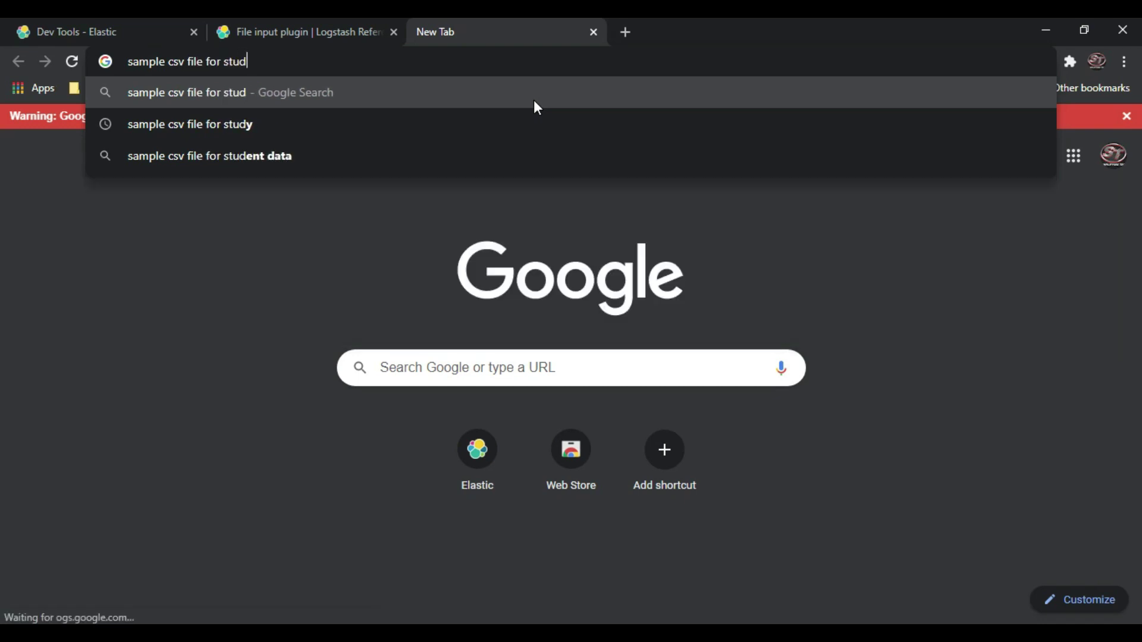
type("y")
key("Return")
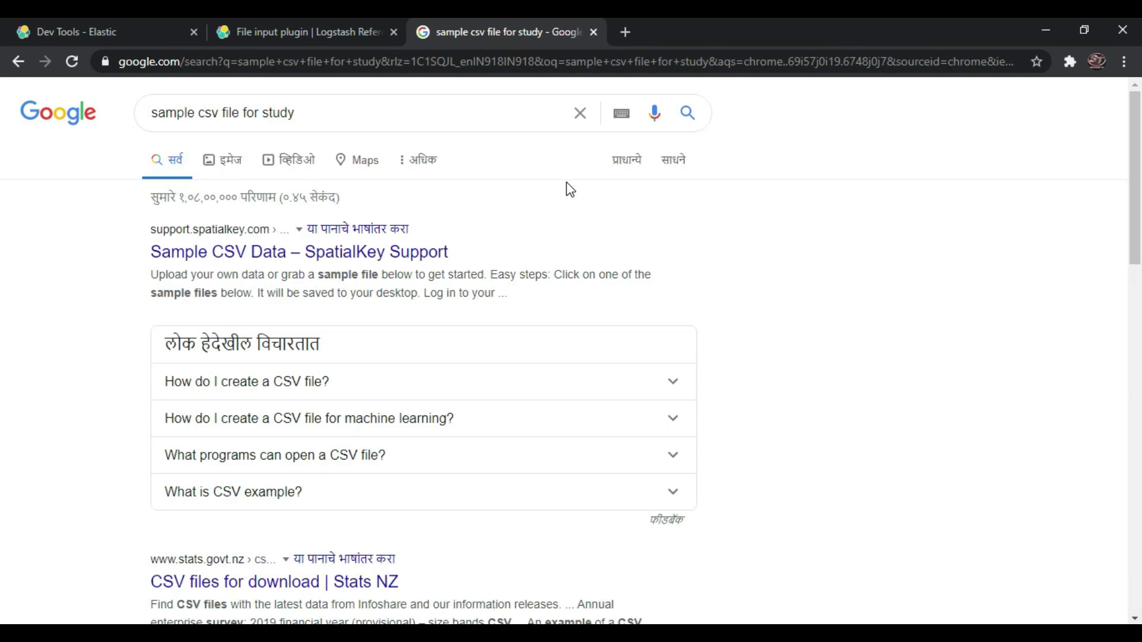
- Open the E for Excel search result offering sample sales CSV files for testing
scroll(682, 339, "down", 4)
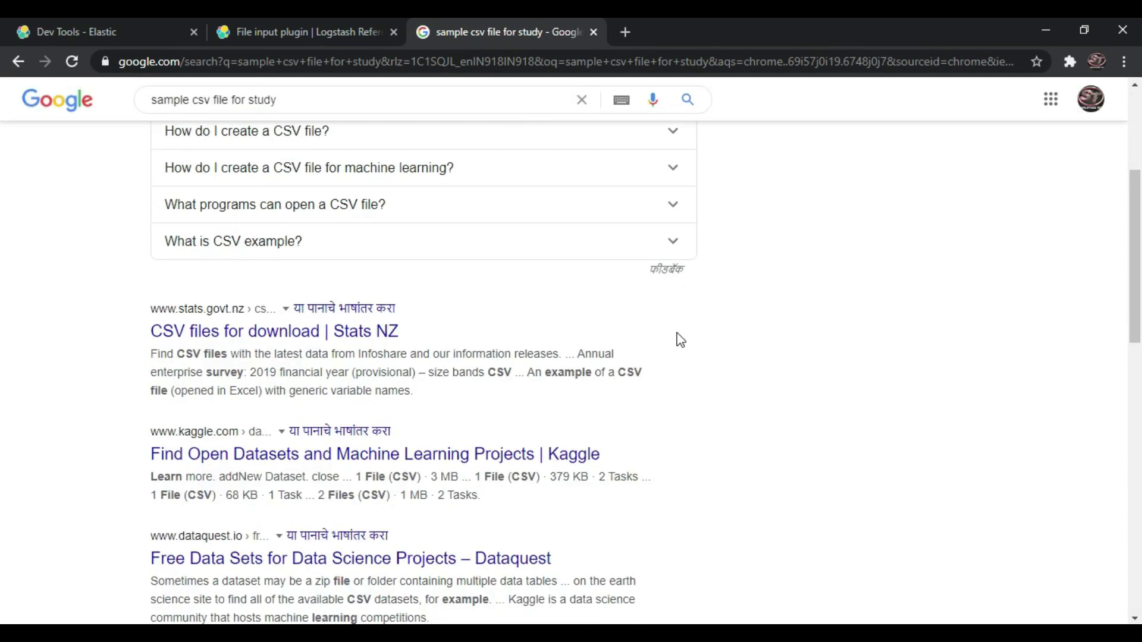
scroll(681, 341, "down", 2)
scroll(681, 340, "down", 5)
left_click(272, 371)
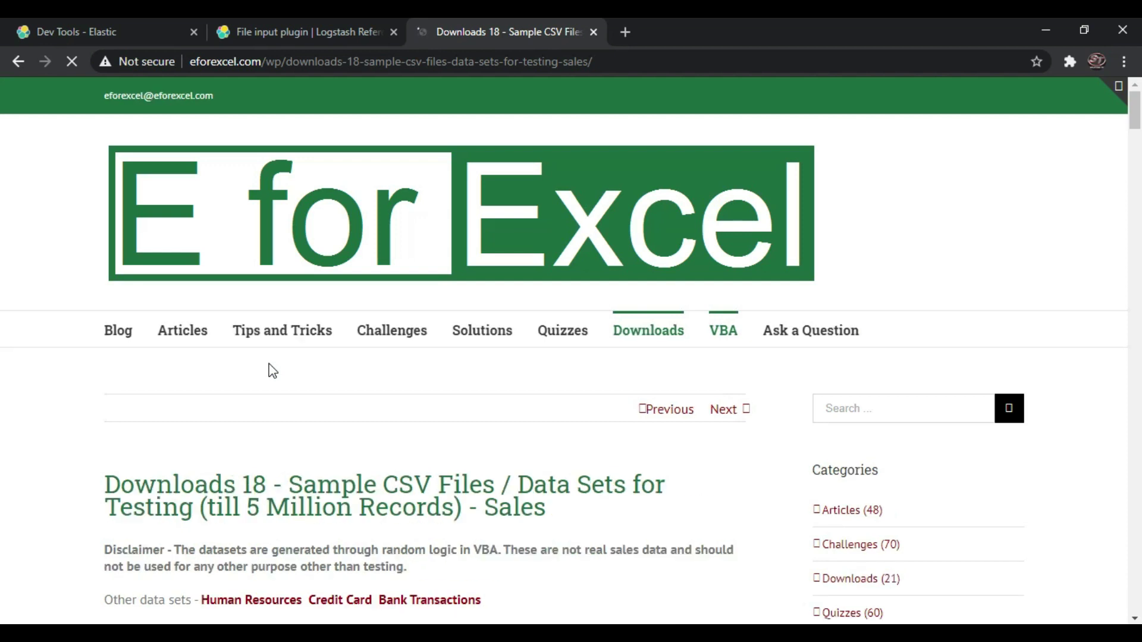
- Download the 100 Sales Records zip from the sample sales data sets
scroll(294, 388, "down", 4)
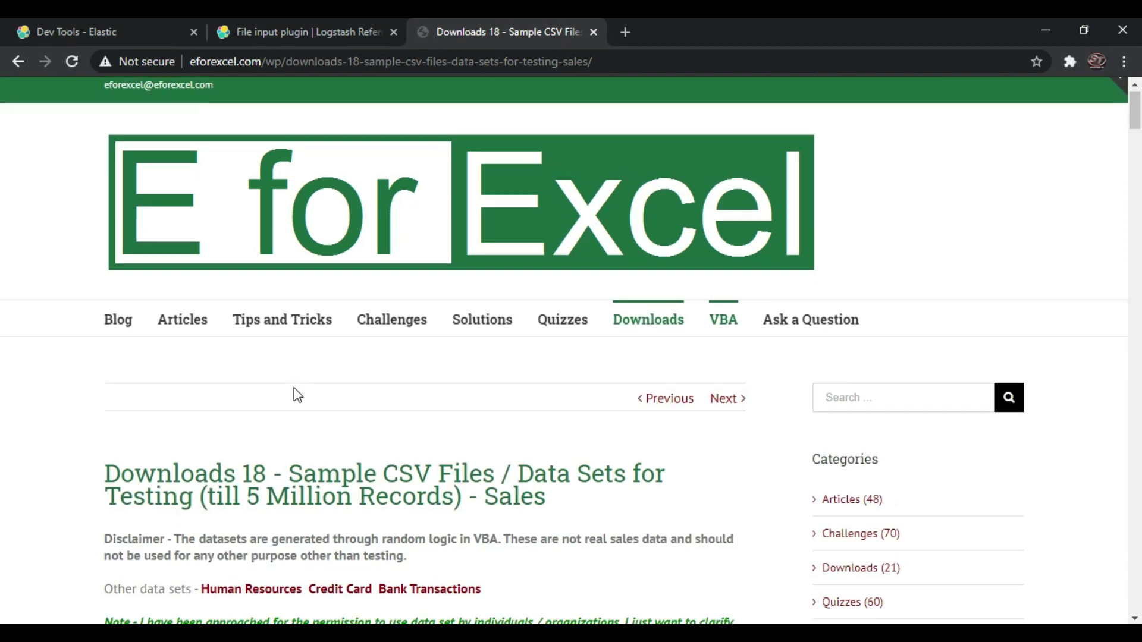
scroll(295, 388, "down", 4)
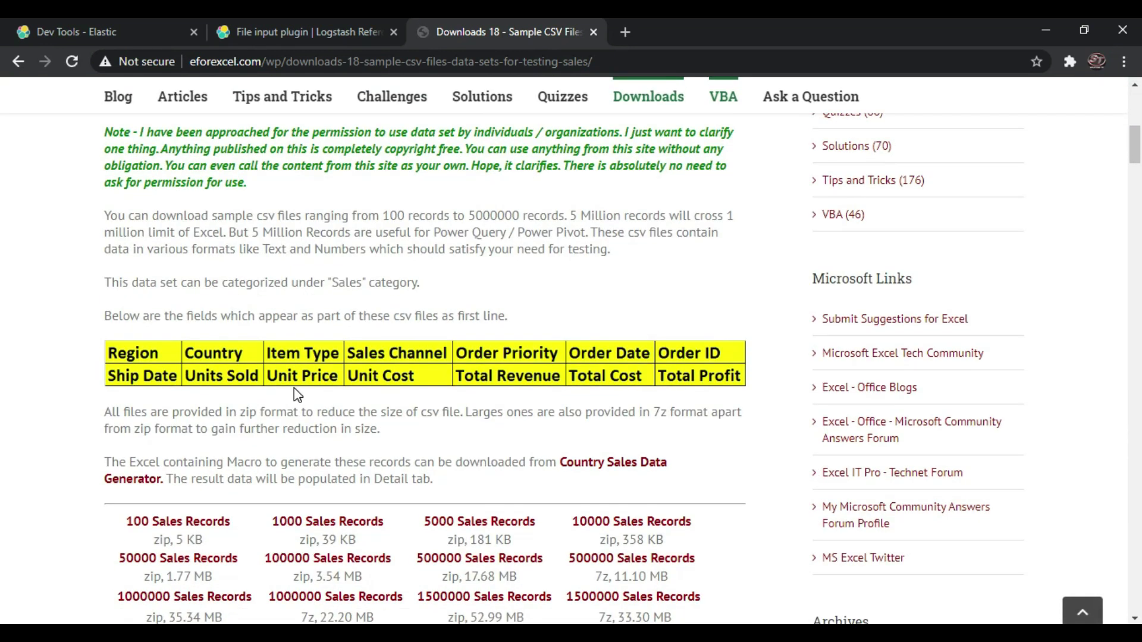
scroll(295, 388, "down", 4)
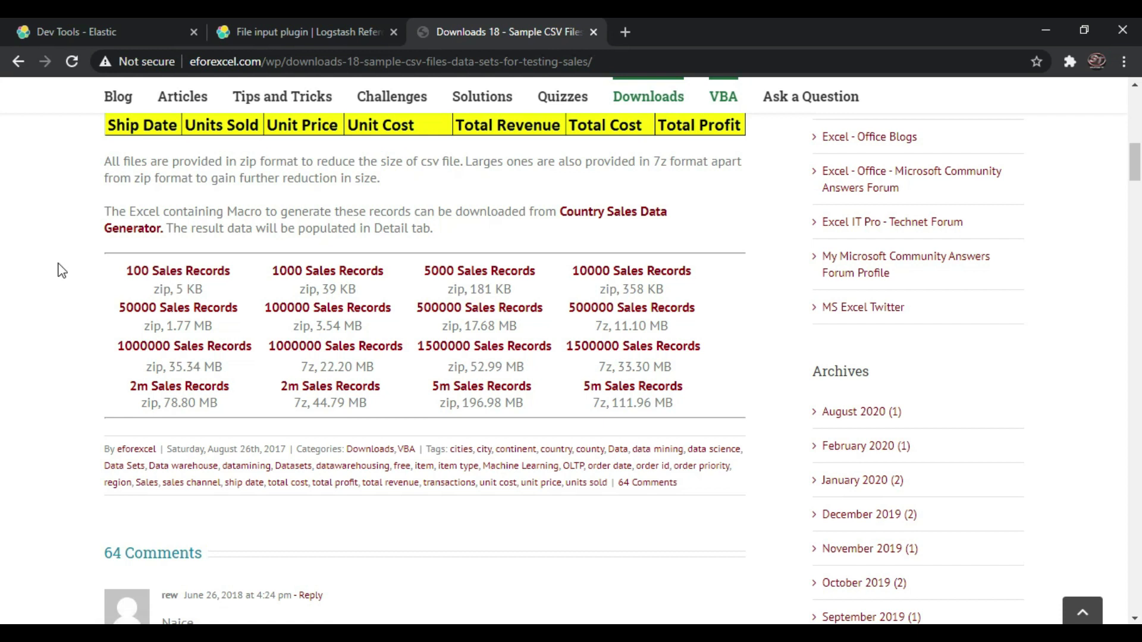
left_click(185, 271)
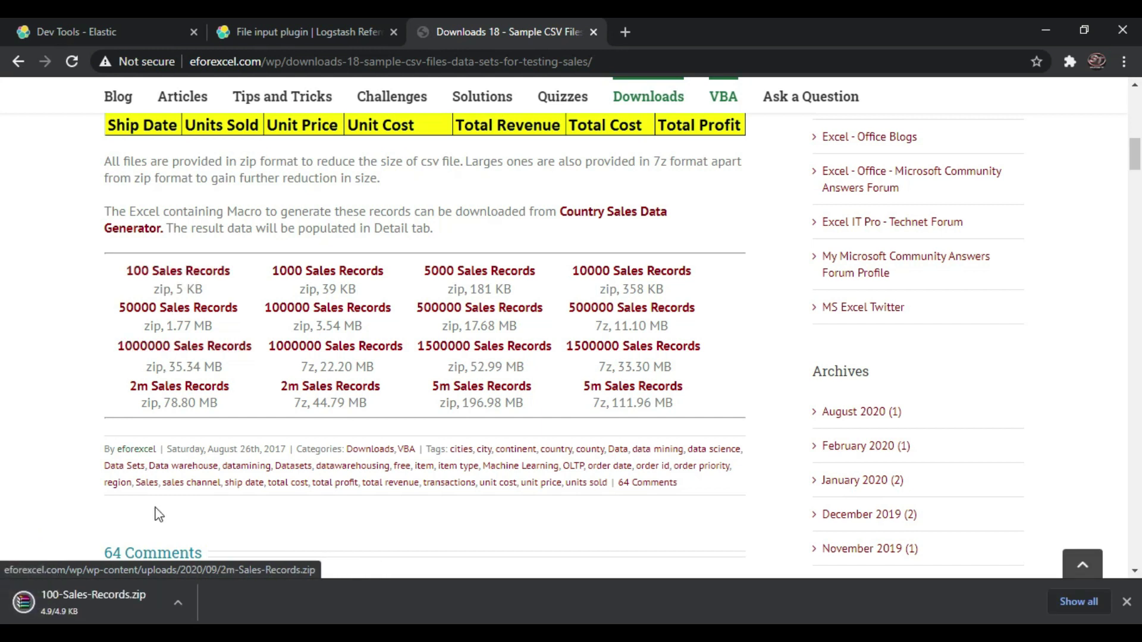
- Show the downloaded 100-Sales-Records archive in its folder and extract it into Downloads
left_click(182, 603)
left_click(232, 544)
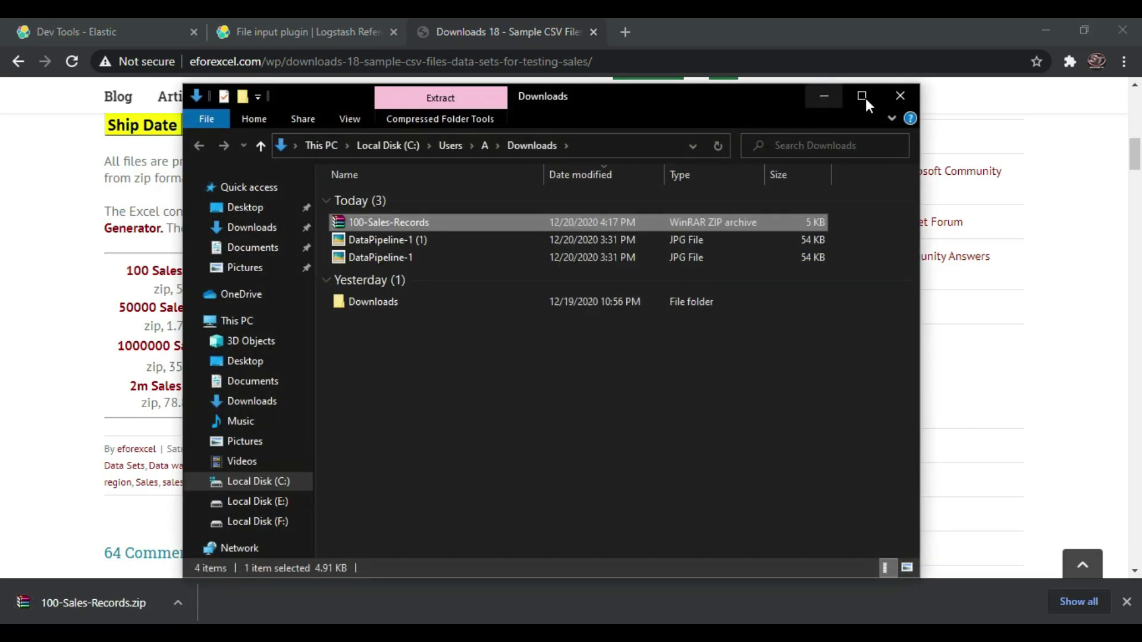
left_click(864, 98)
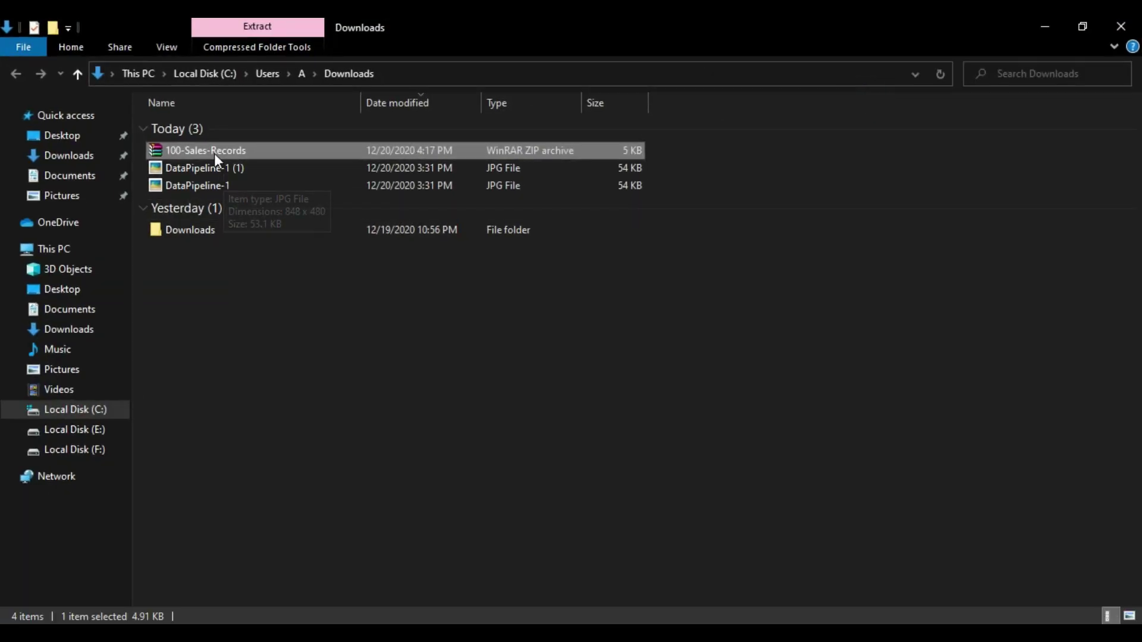
right_click(214, 154)
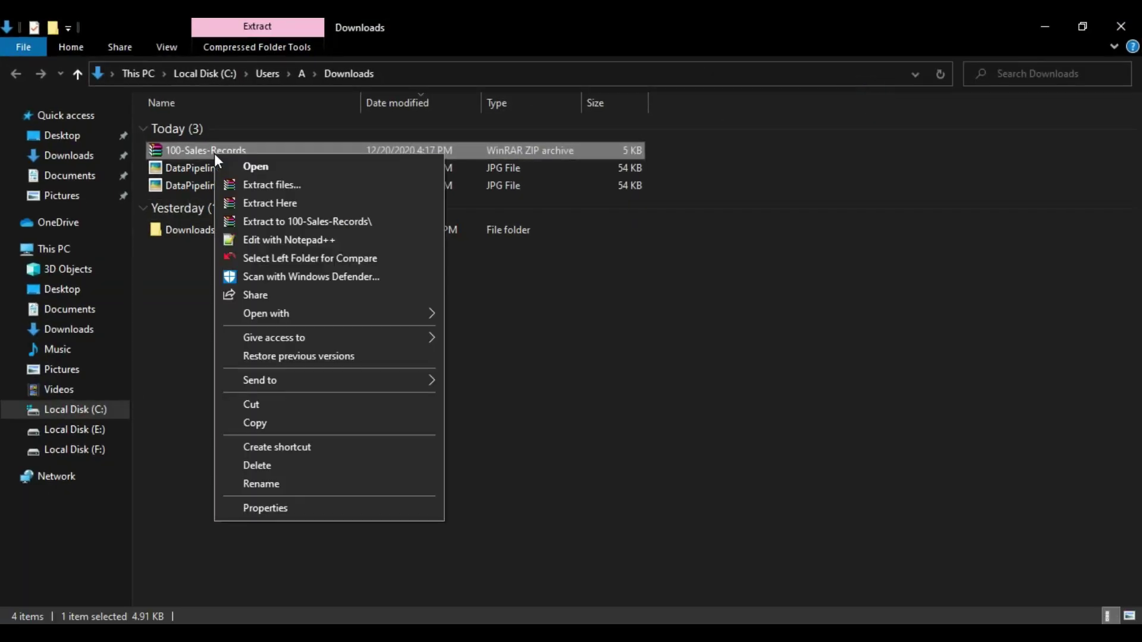
left_click(263, 205)
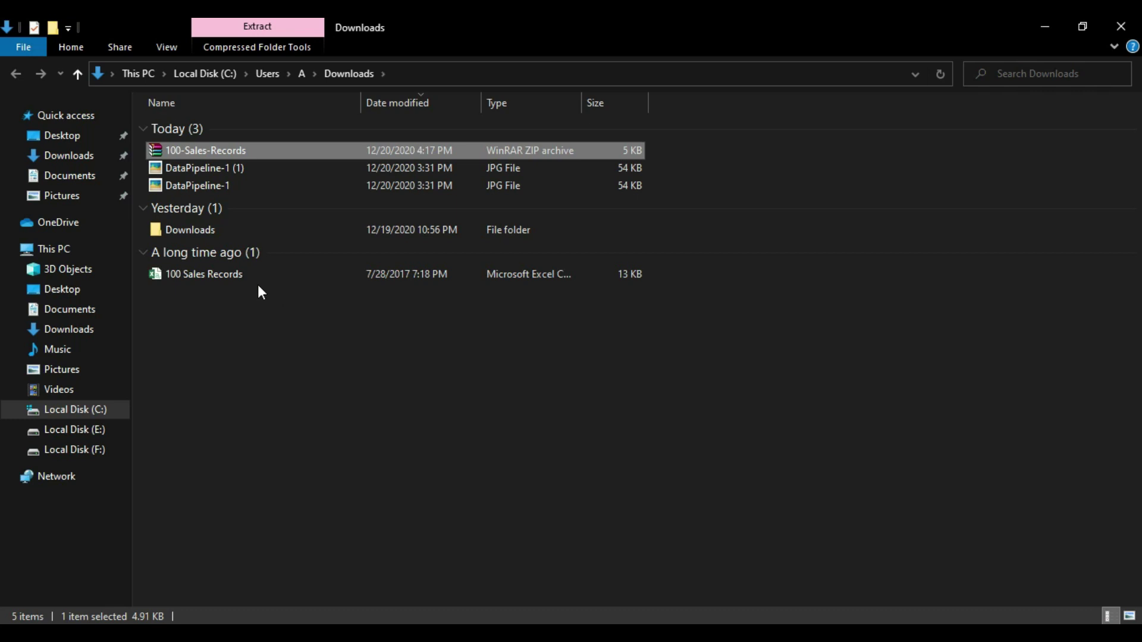
- Copy the extracted 100 Sales Records CSV file into the C:\data folder
left_click(224, 277)
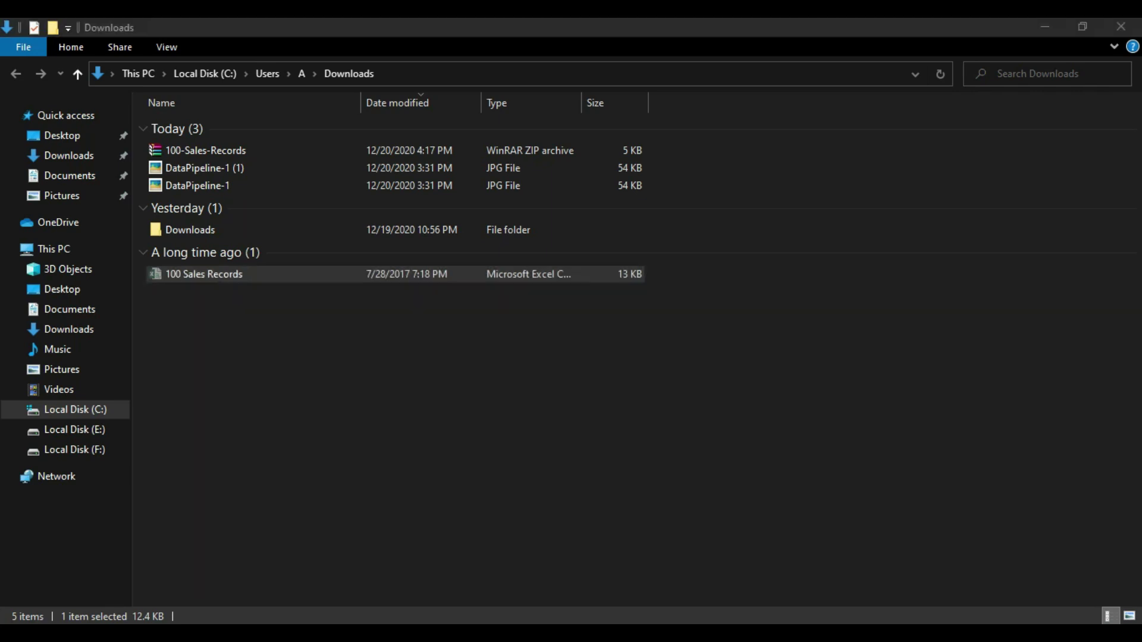
left_click(539, 589)
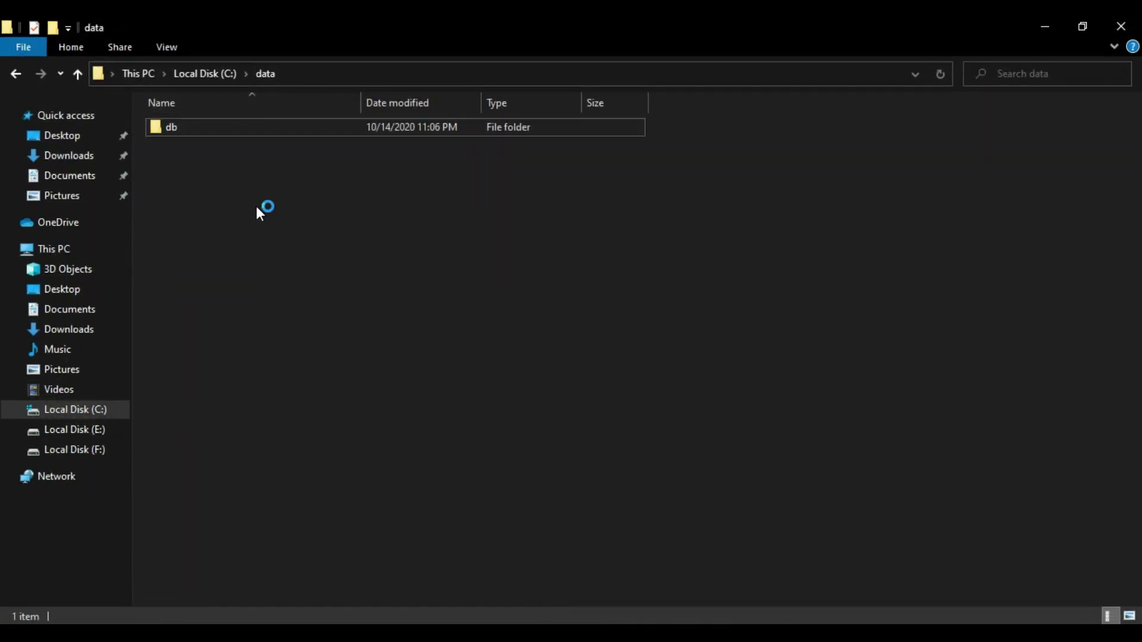
key("ctrl+v")
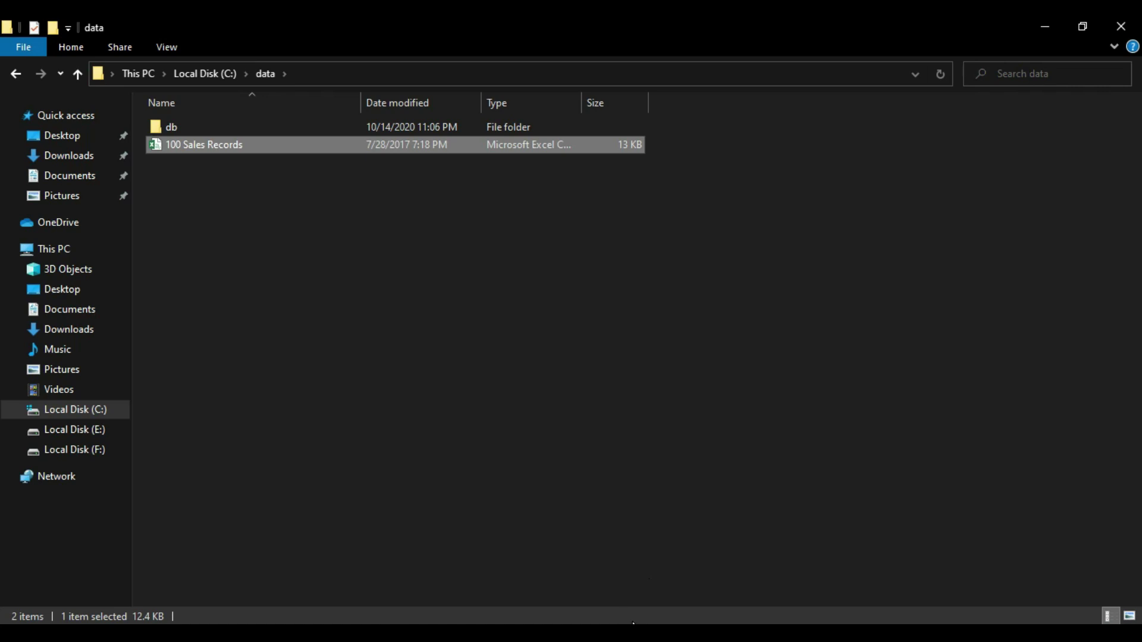
- Switch to Notepad++ and write input, filter and output on separate lines of the empty document
left_click(634, 571)
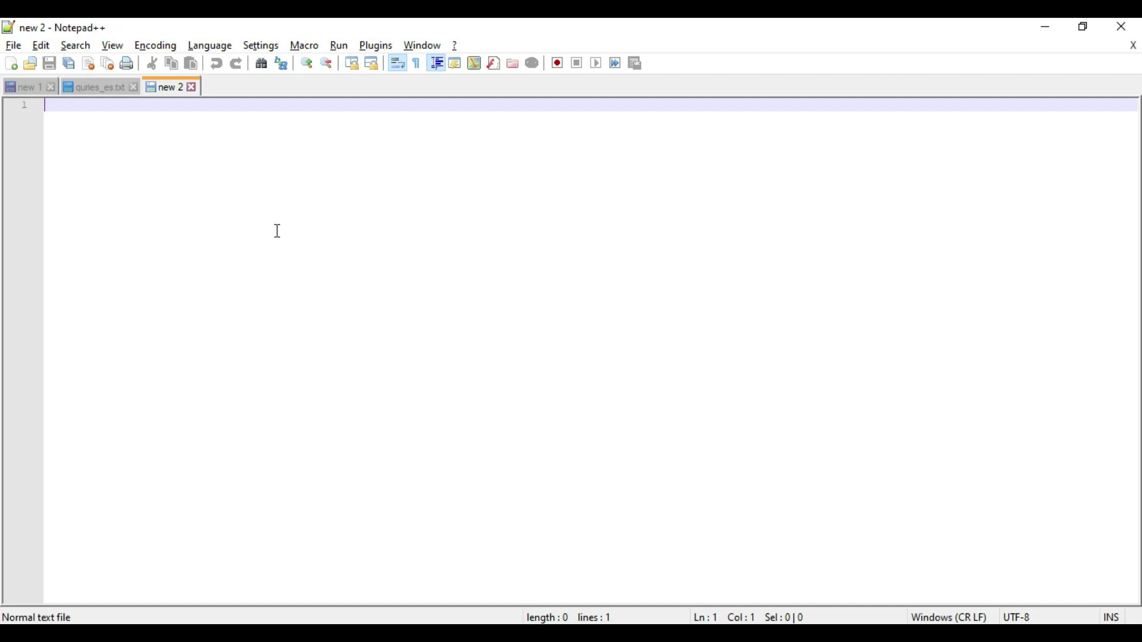
type("input")
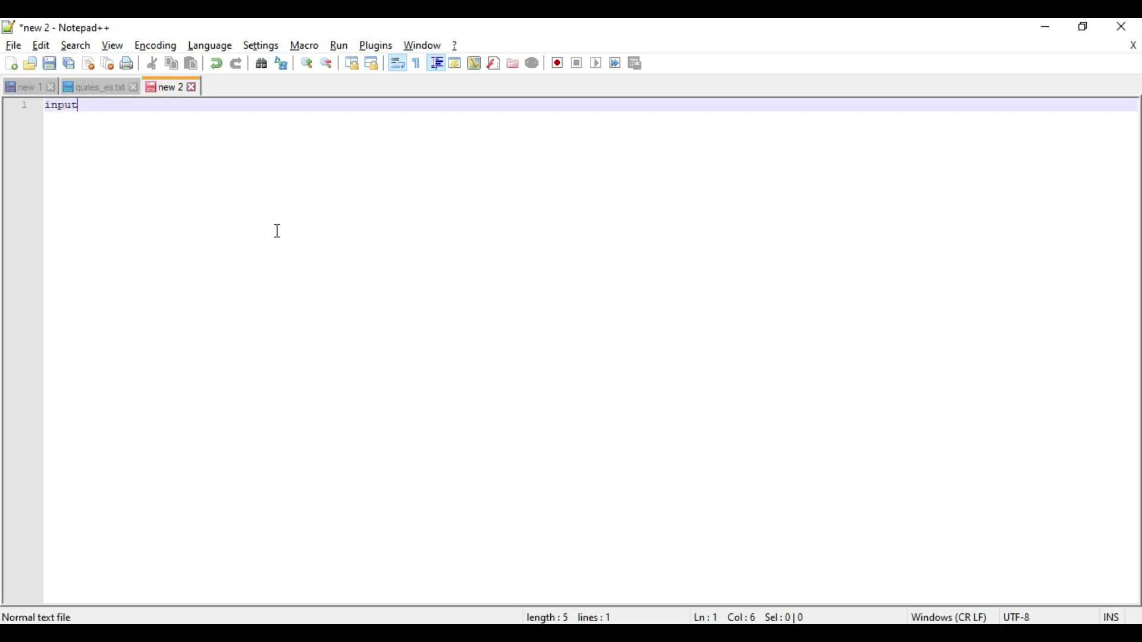
key("Return")
type("filter")
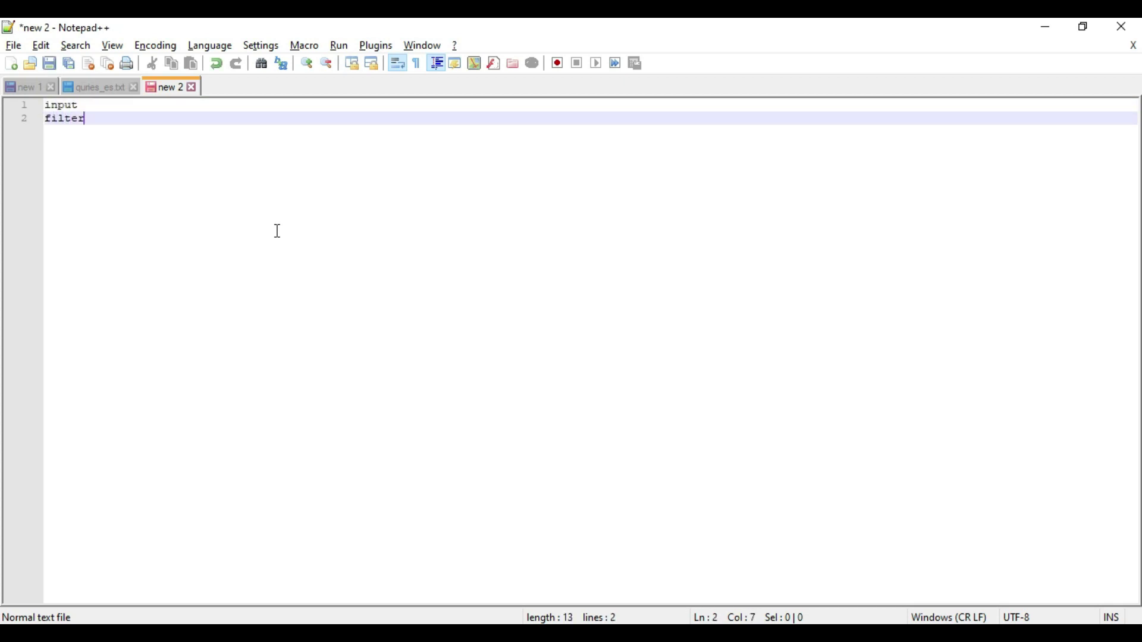
key("Return")
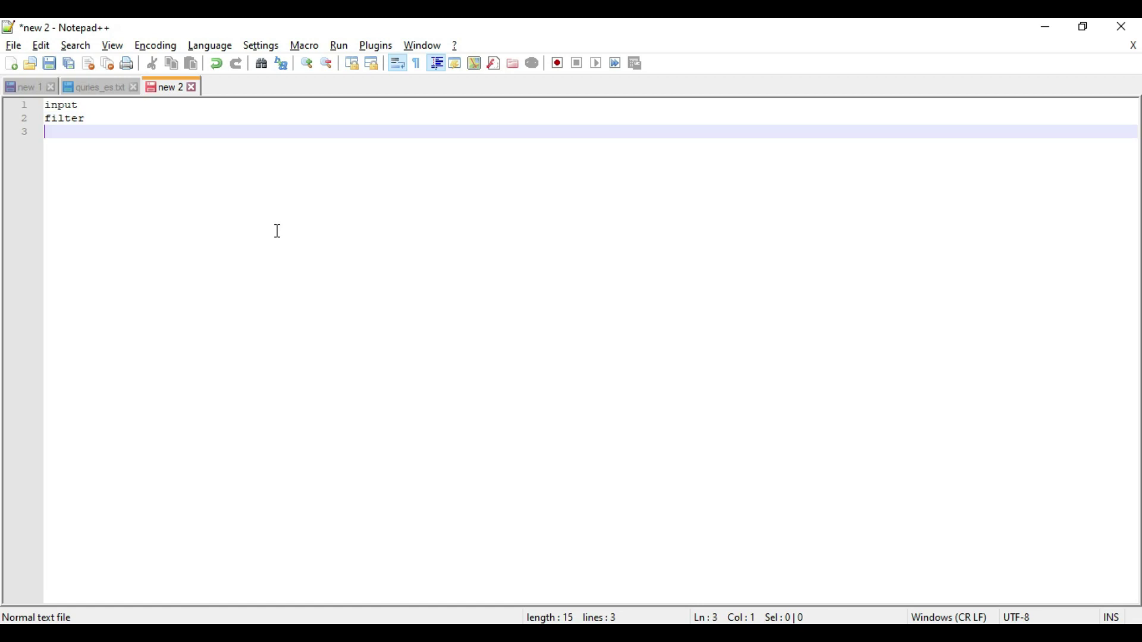
type("output")
- Add a curly-brace block to the input section and write "CSV file" inside it
left_click(90, 105)
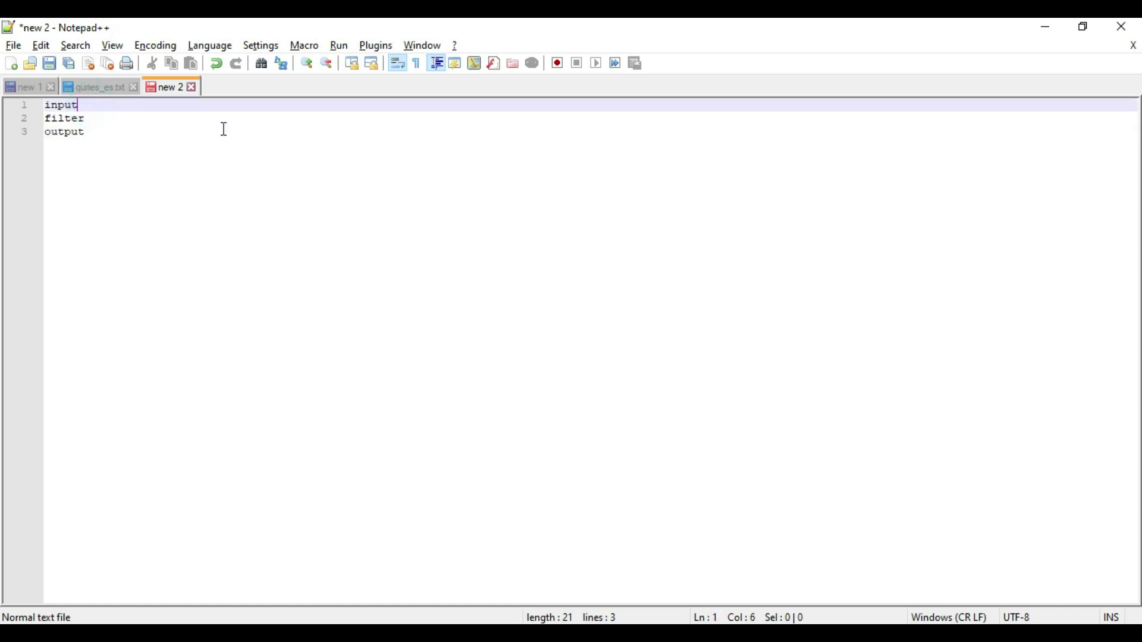
type("{")
key("Return")
key("Return")
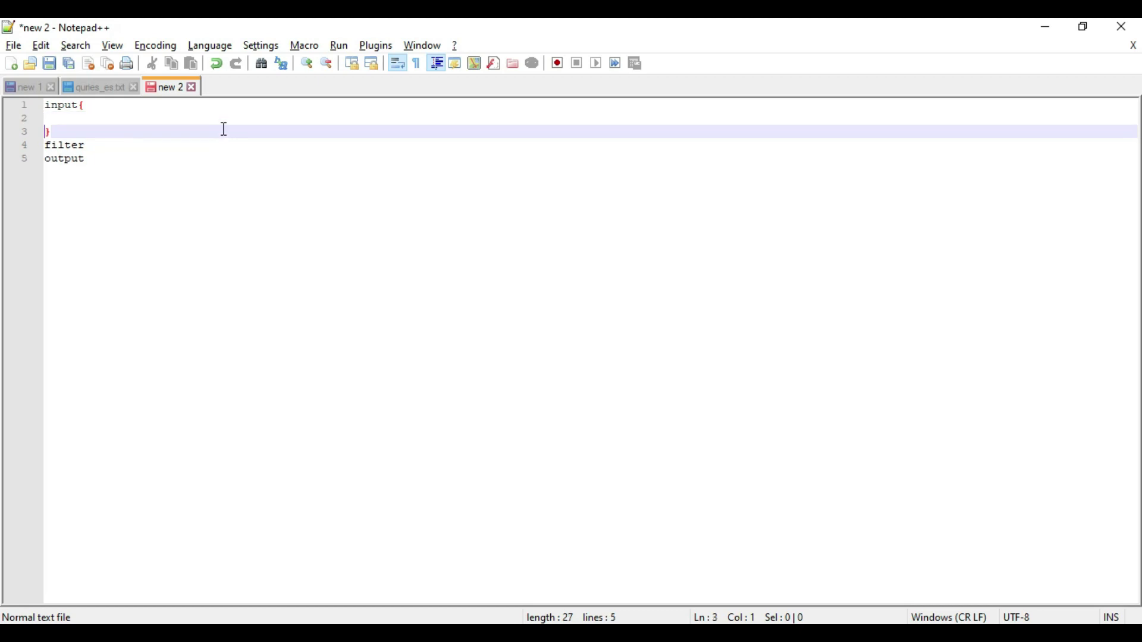
key("Up")
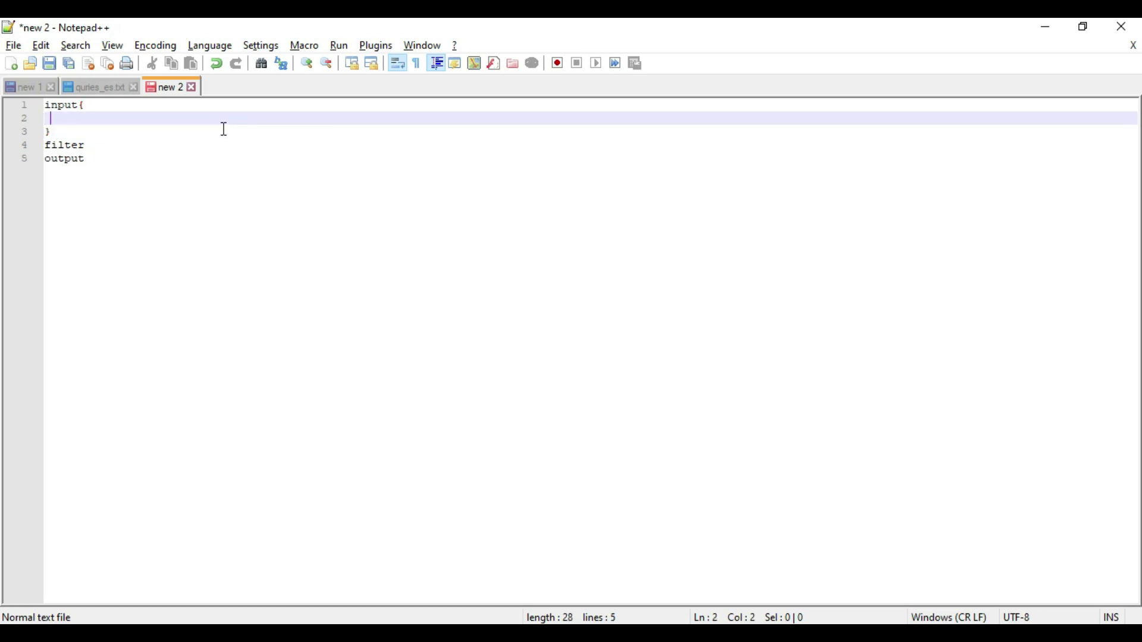
type("csv file")
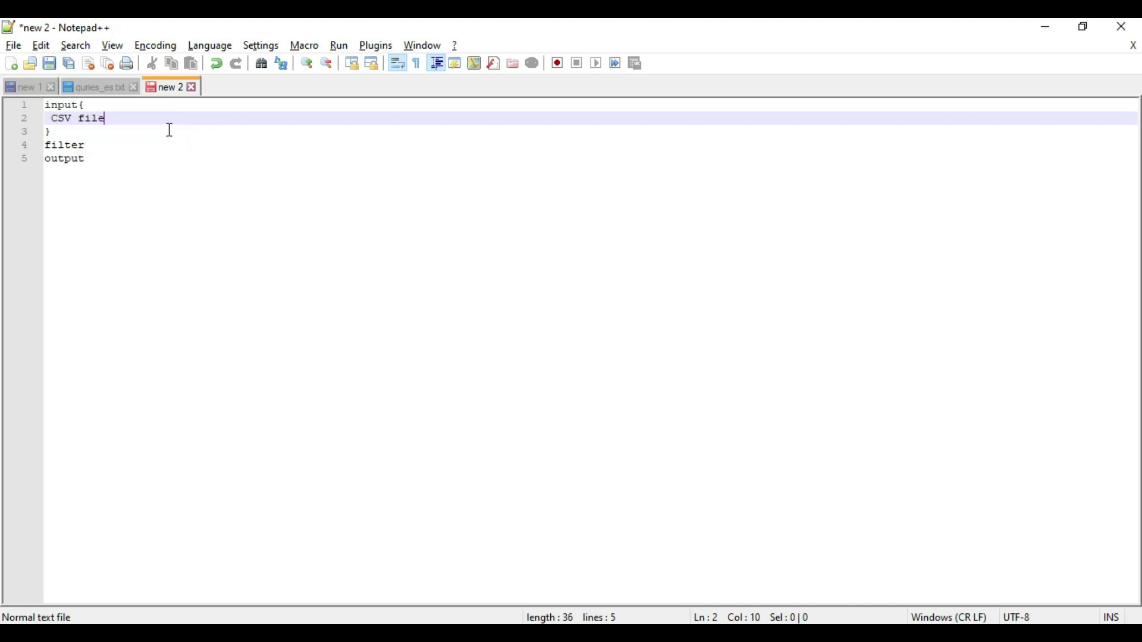
- Add a curly-brace block to the filter section and write "column configurations" inside it
left_click(105, 145)
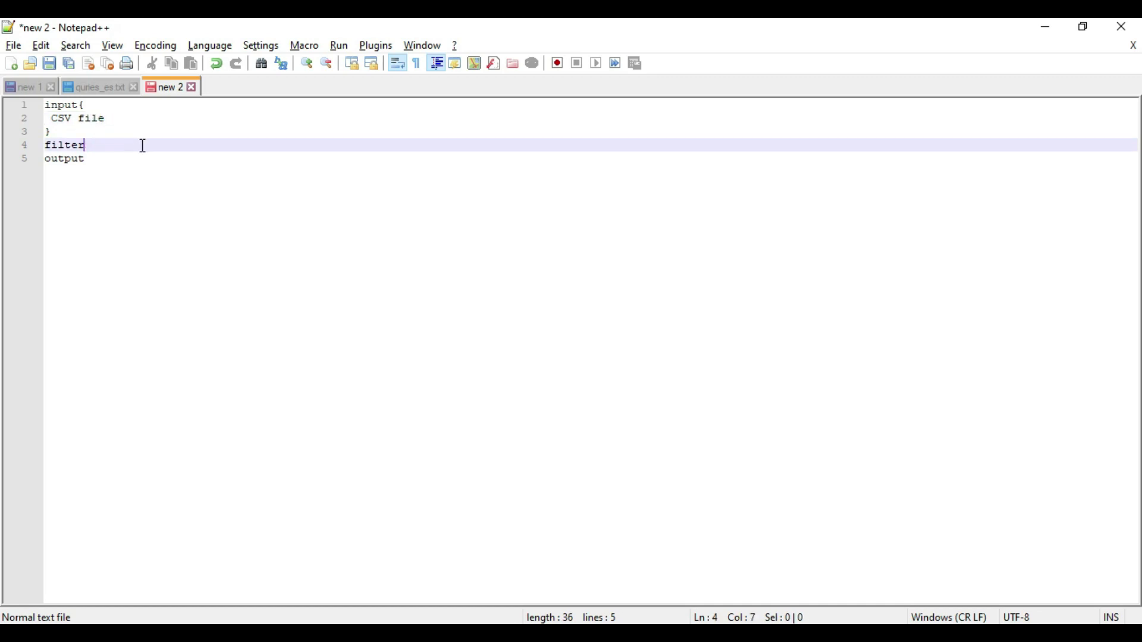
type("{")
key("Left")
key("Return")
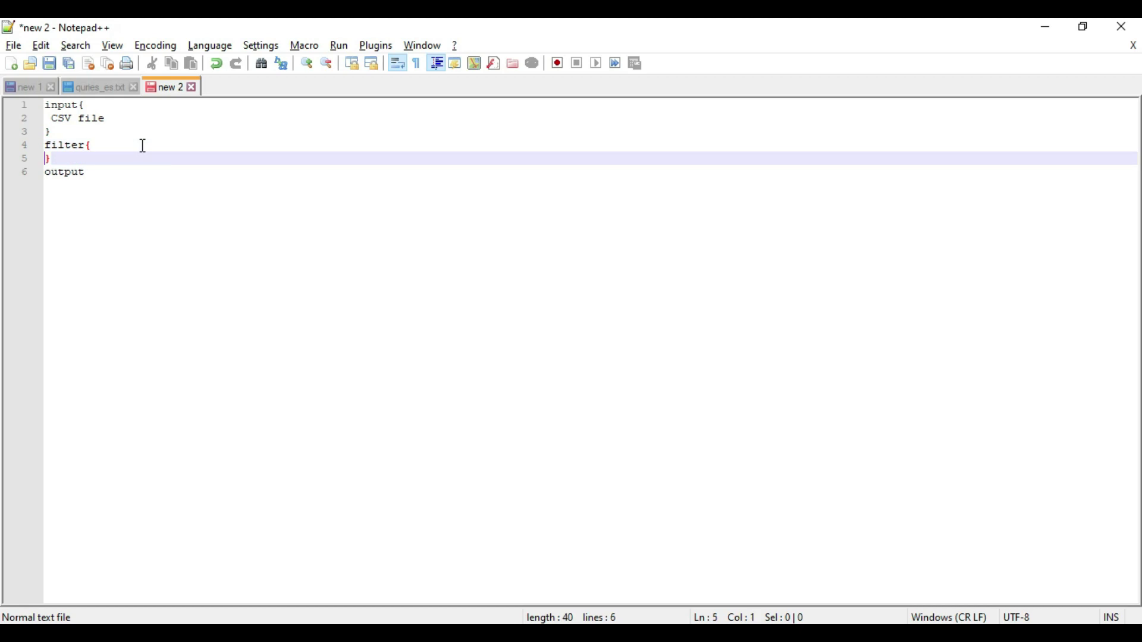
key("Return")
key("Up")
type("column ")
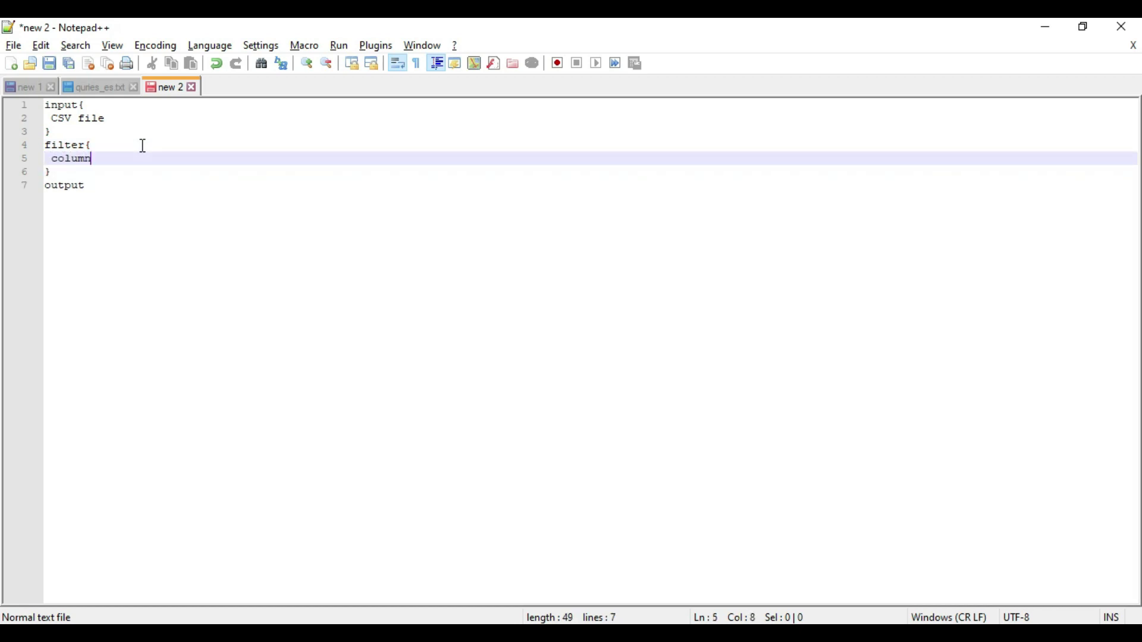
type("confi")
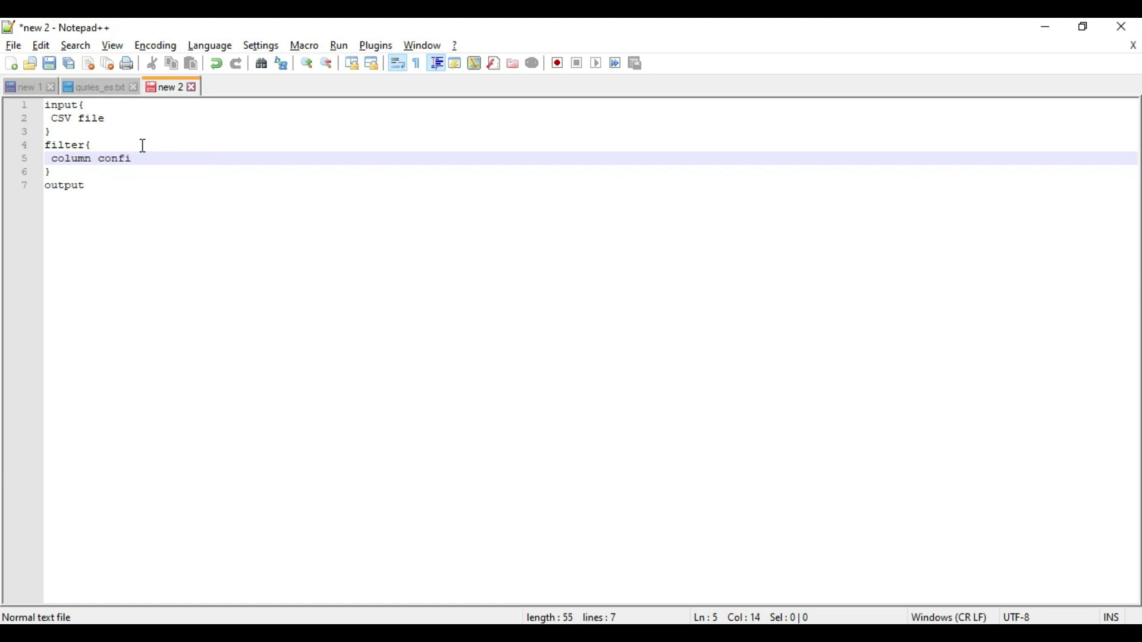
type("gurations")
- Add a curly-brace block to the output section and write "ES DB connection details" inside it
left_click(104, 194)
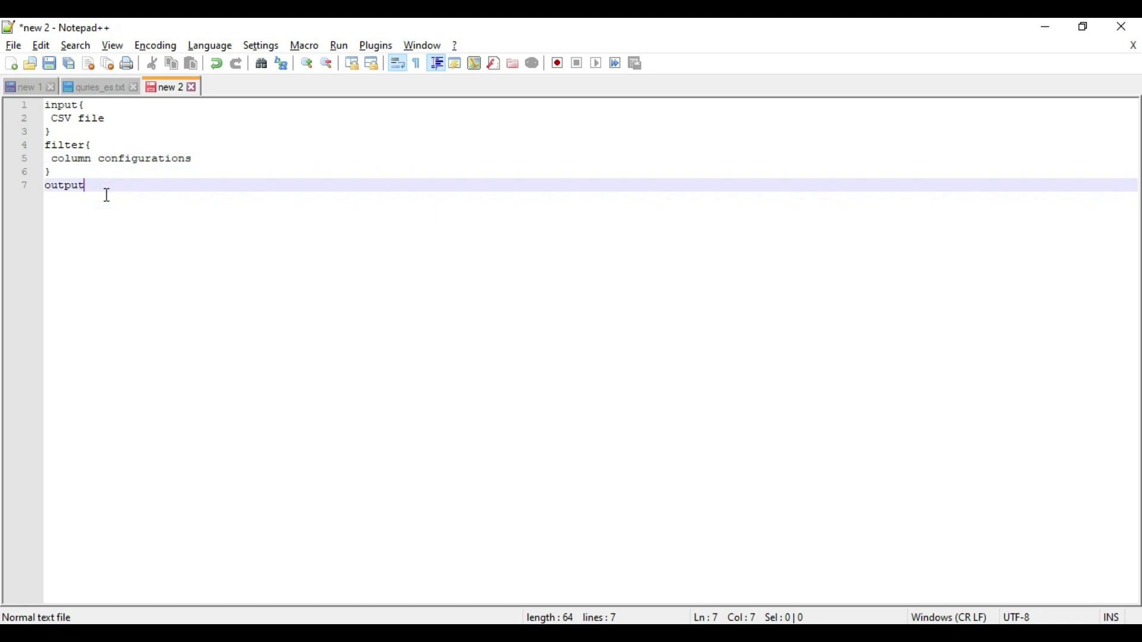
key("Return")
key("BackSpace")
type("{}")
key("Left")
key("Return")
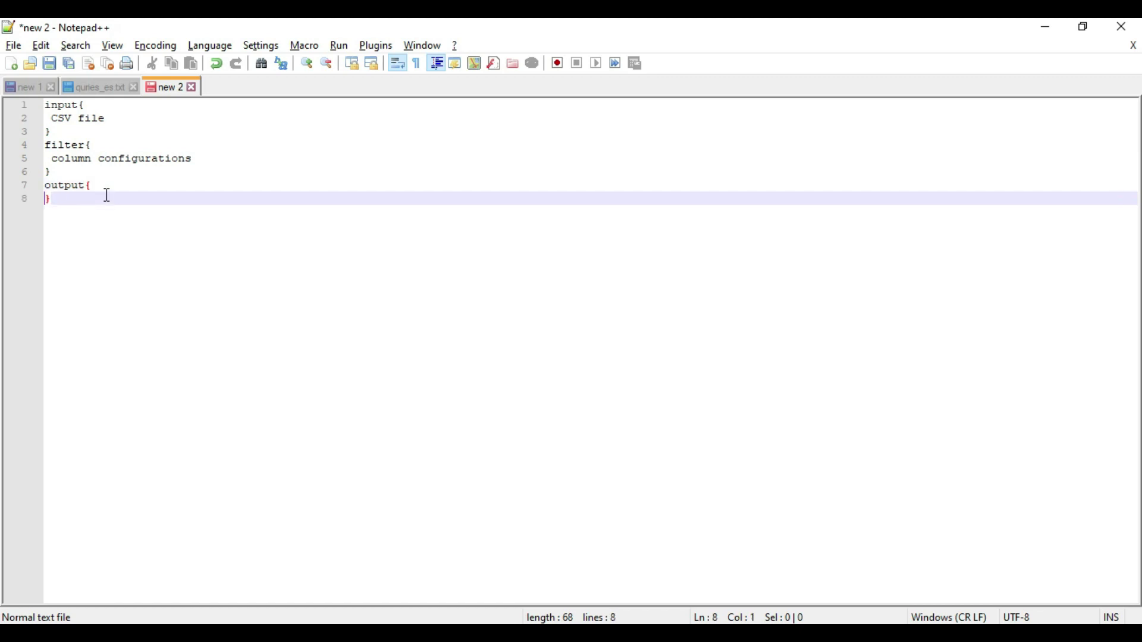
key("Return")
key("Up")
type("ES DB conne")
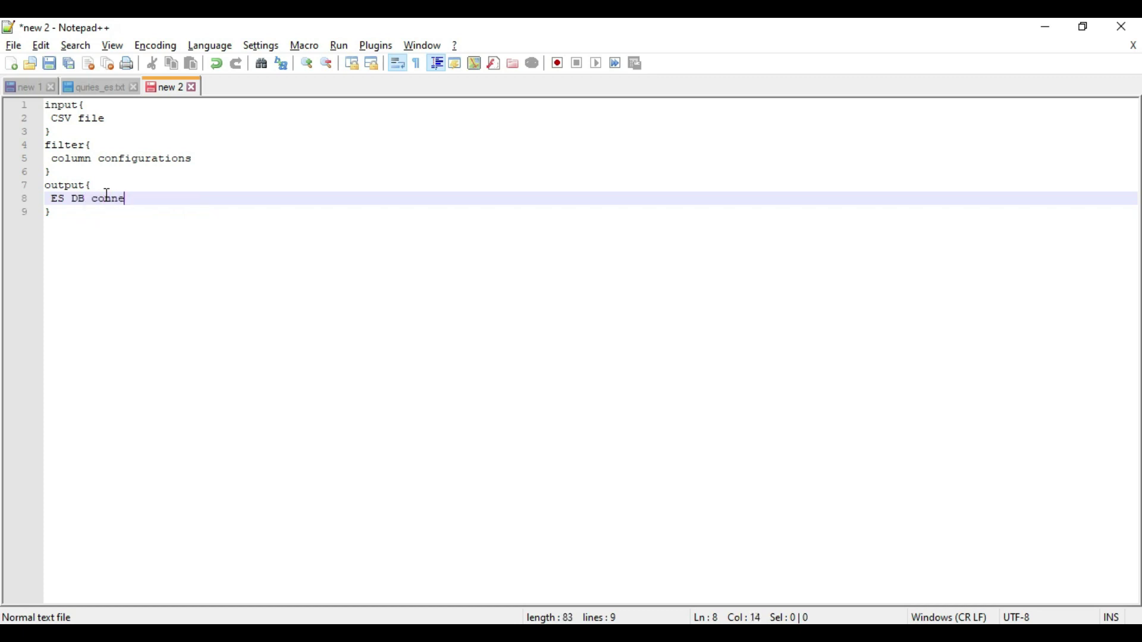
type("ction details")
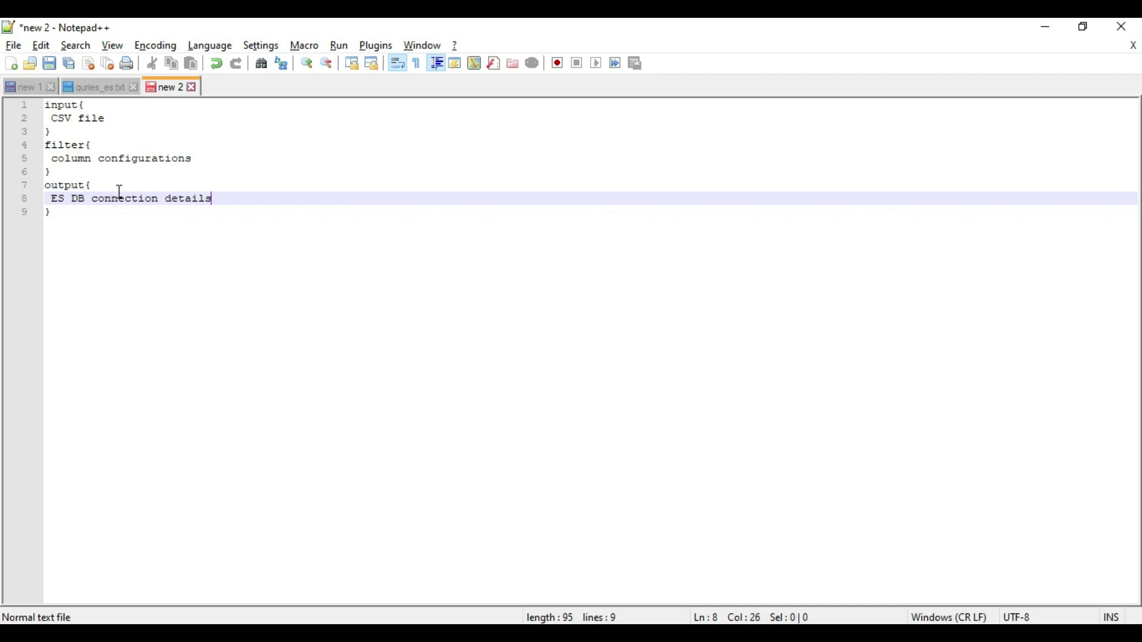
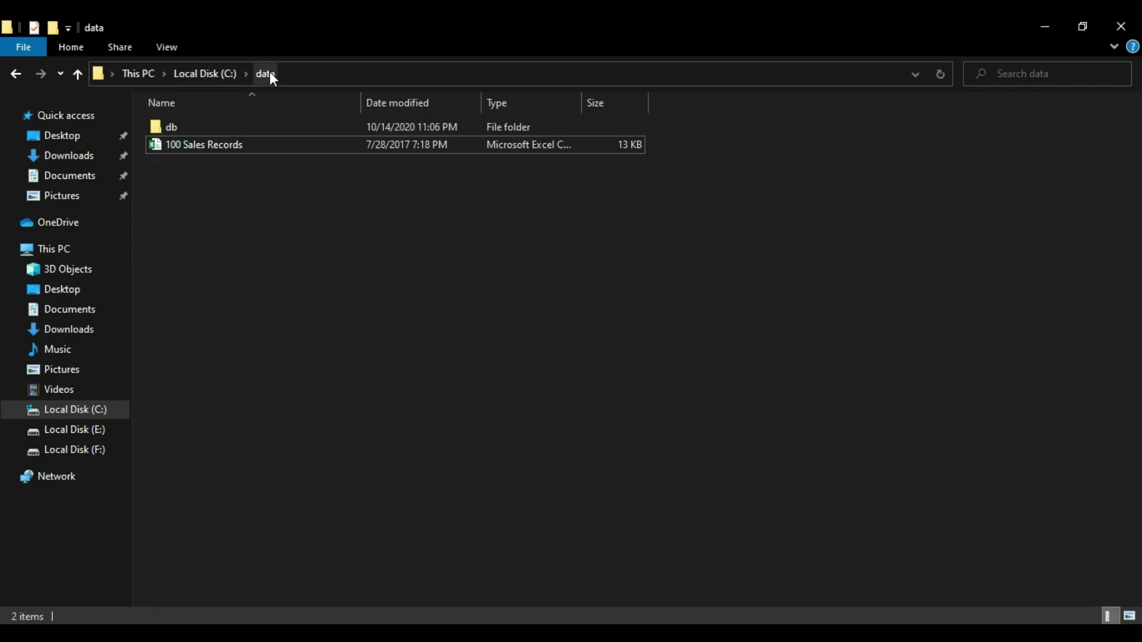
- Return to the pipeline draft in Notepad++ and review the path, start_position and sincedb_path settings of the file input
left_click(1040, 26)
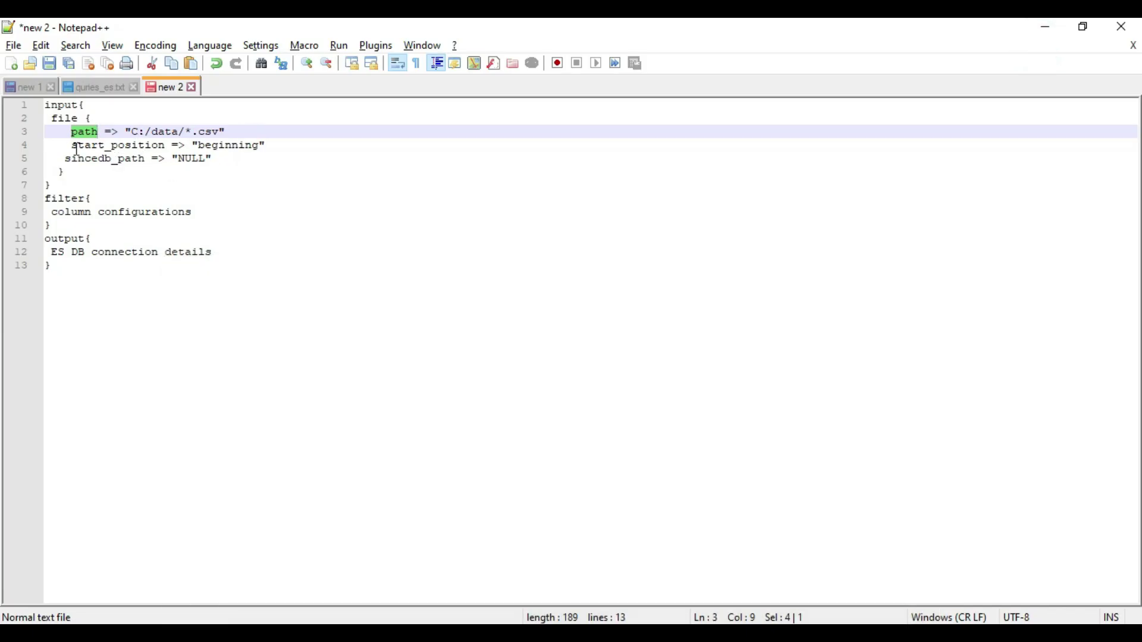
double_click(107, 145)
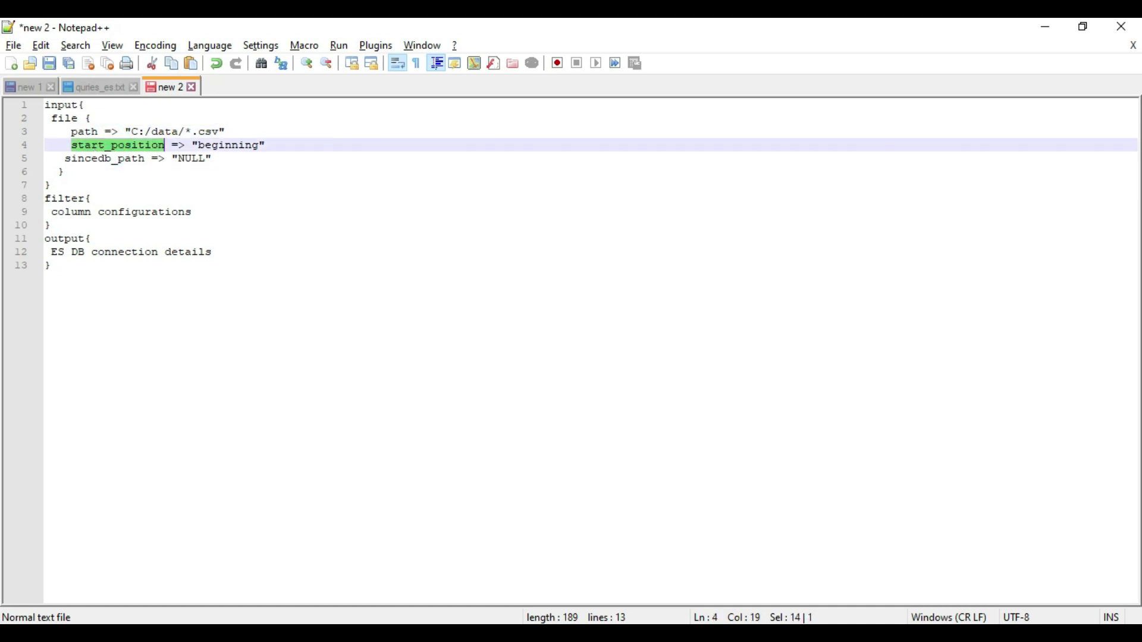
double_click(128, 159)
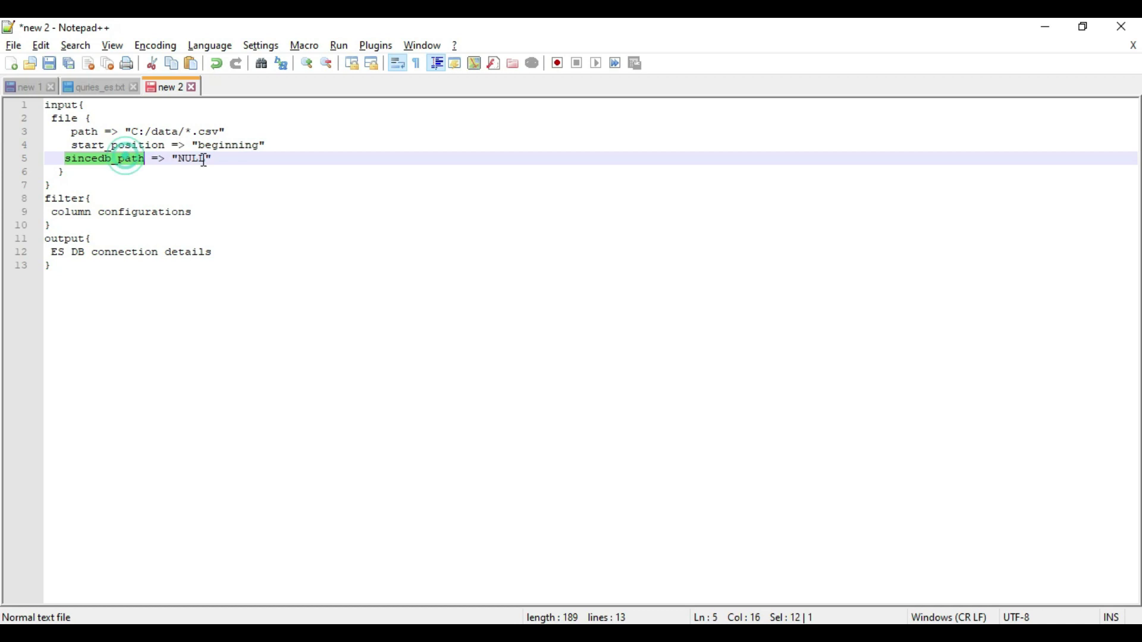
left_click(145, 132)
left_click(132, 145)
double_click(132, 145)
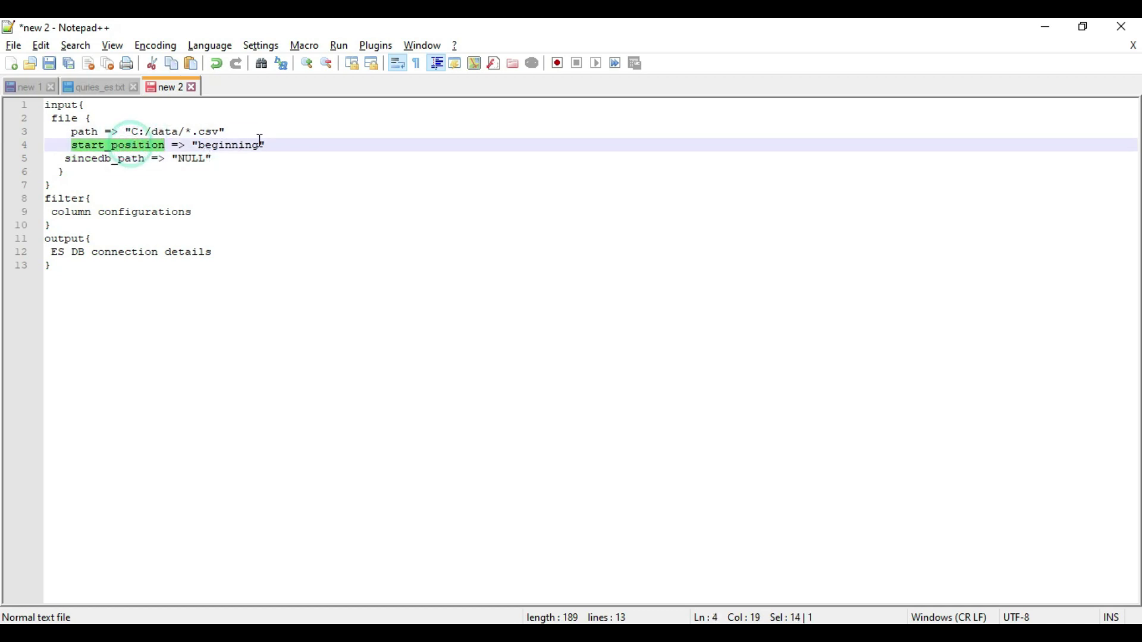
double_click(98, 160)
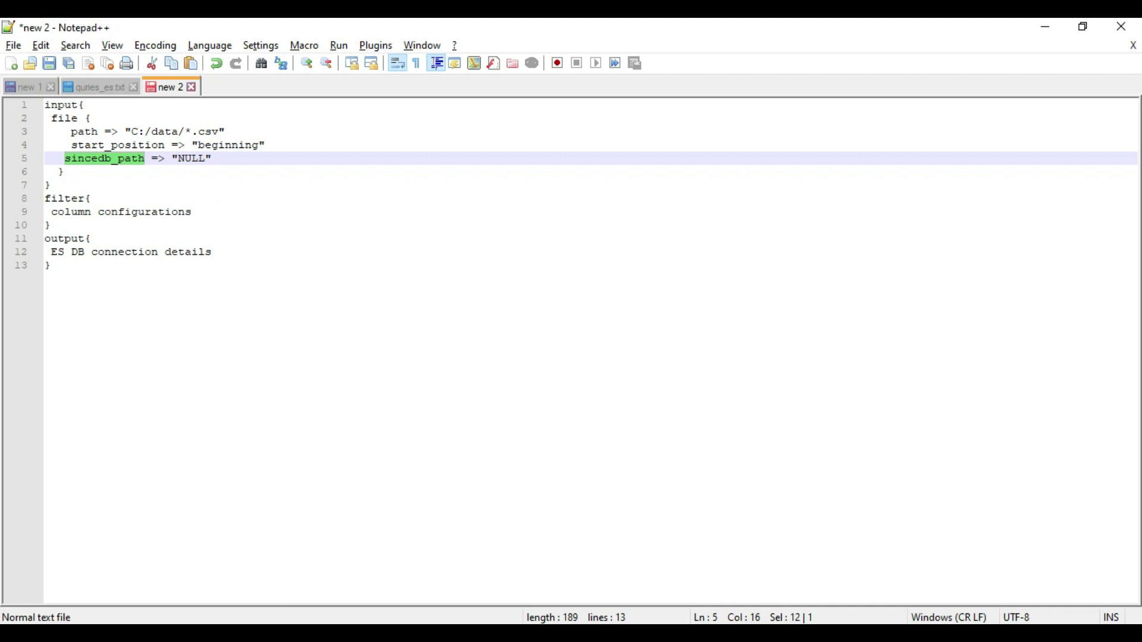
- Switch to the browser's Logstash File input plugin reference and read the path and sincedb_path descriptions
key("alt+Tab")
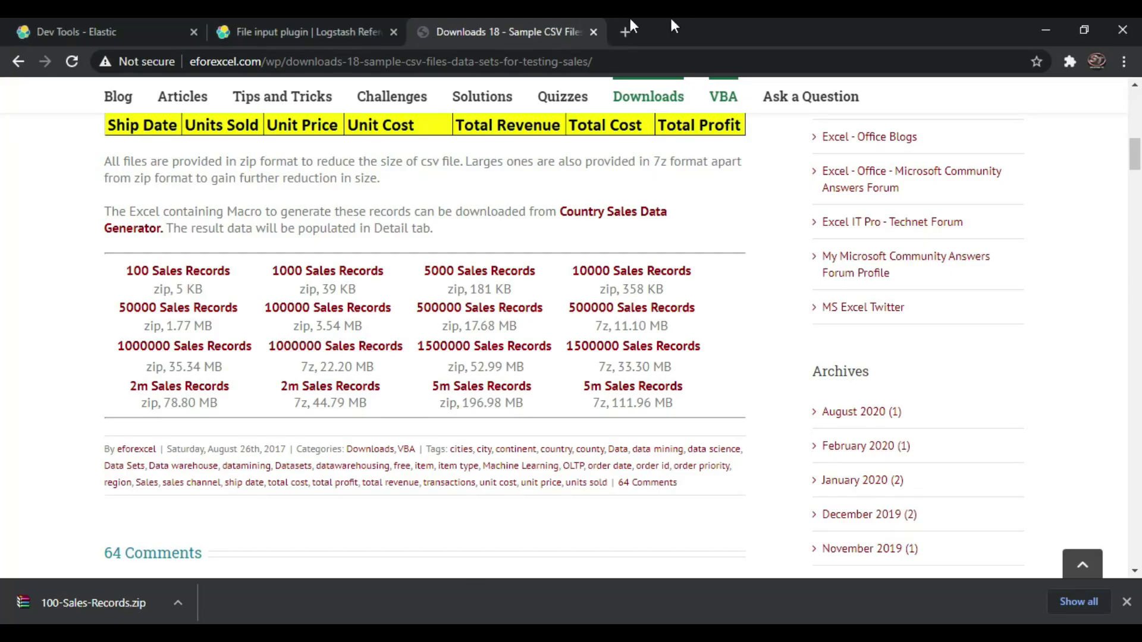
left_click(266, 36)
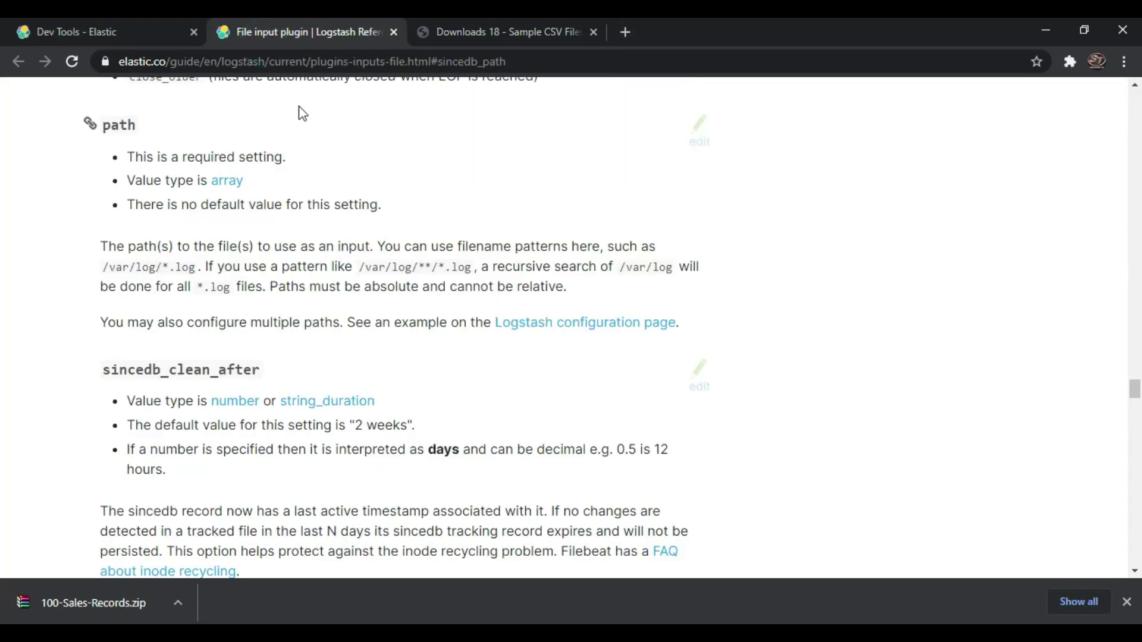
scroll(438, 351, "up", 1)
scroll(439, 352, "up", 1)
scroll(439, 352, "down", 1)
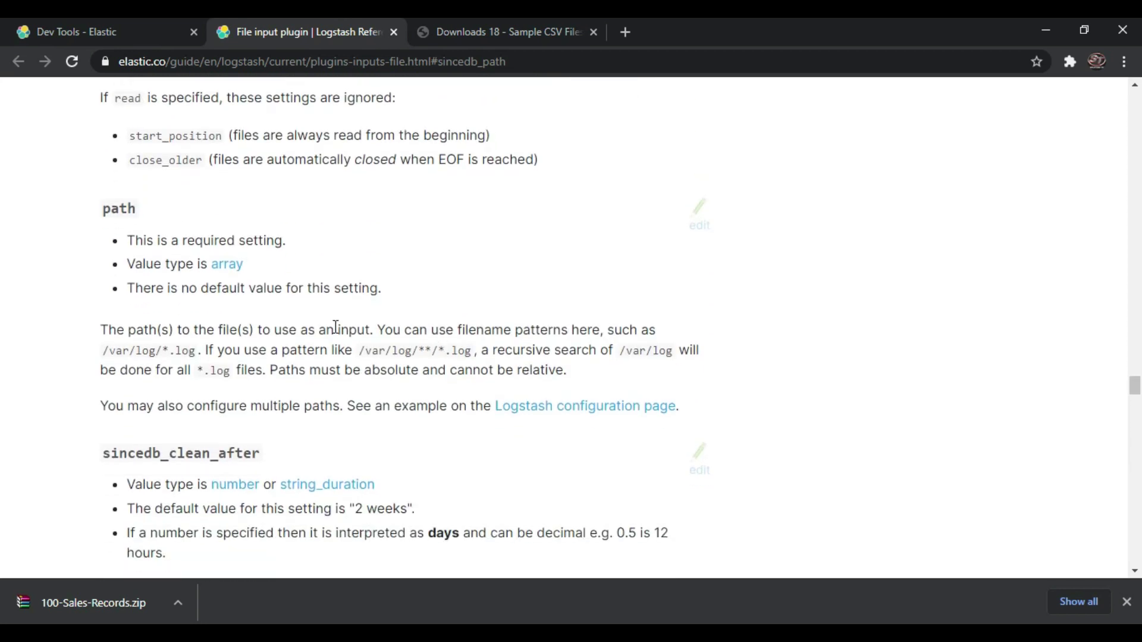
left_click(100, 208)
left_click_drag(378, 331, 170, 555)
left_click_drag(66, 334, 97, 328)
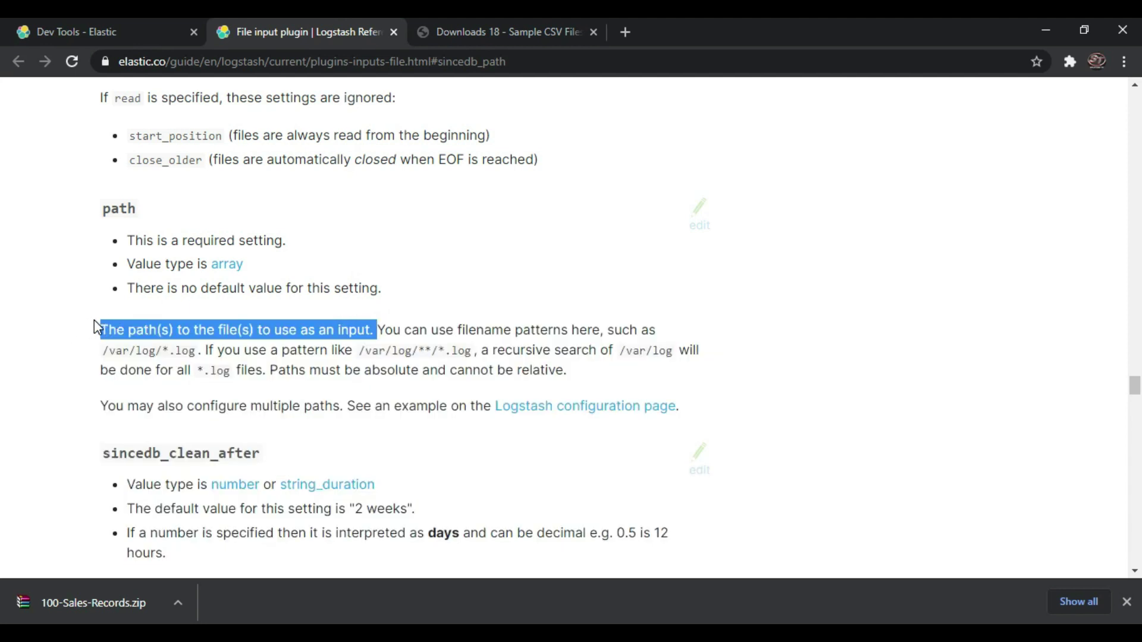
scroll(263, 411, "down", 6)
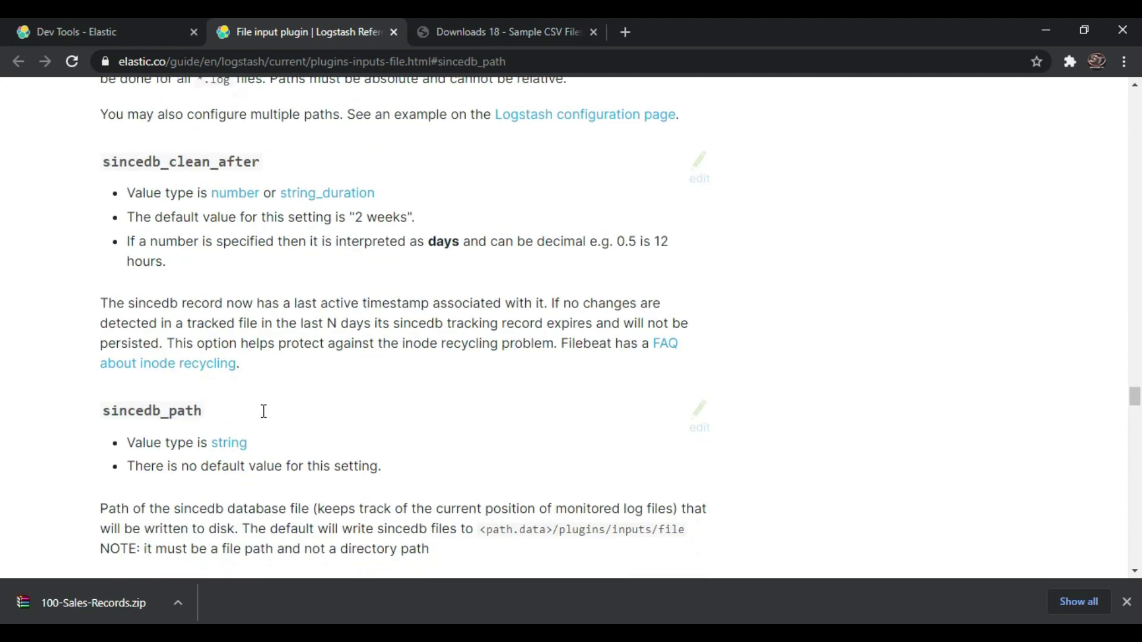
scroll(189, 397, "down", 2)
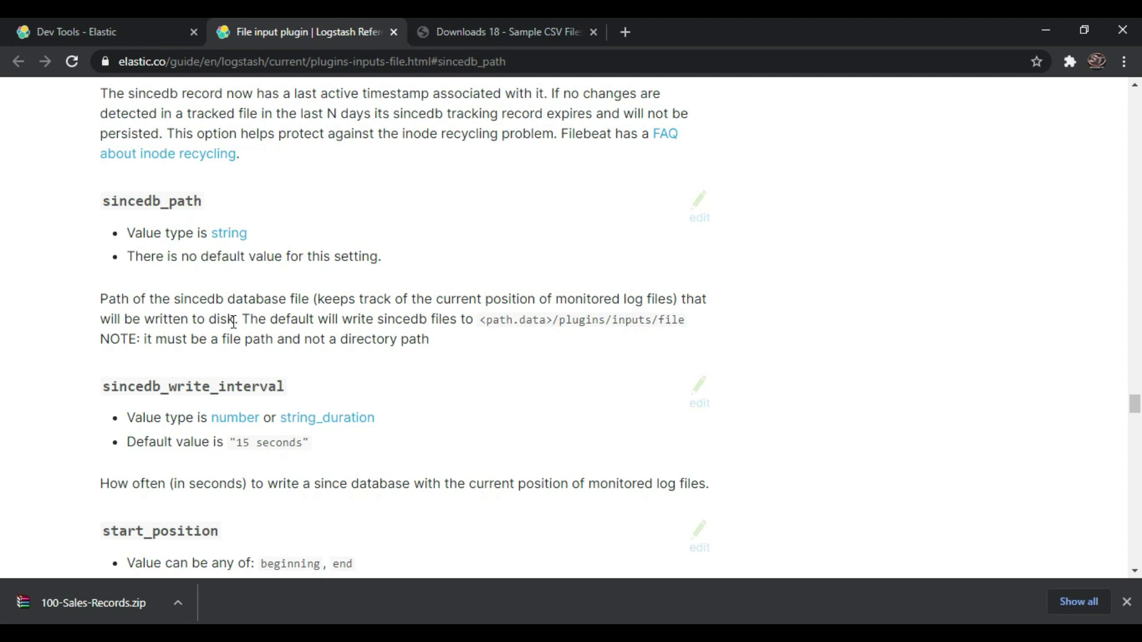
left_click(1055, 29)
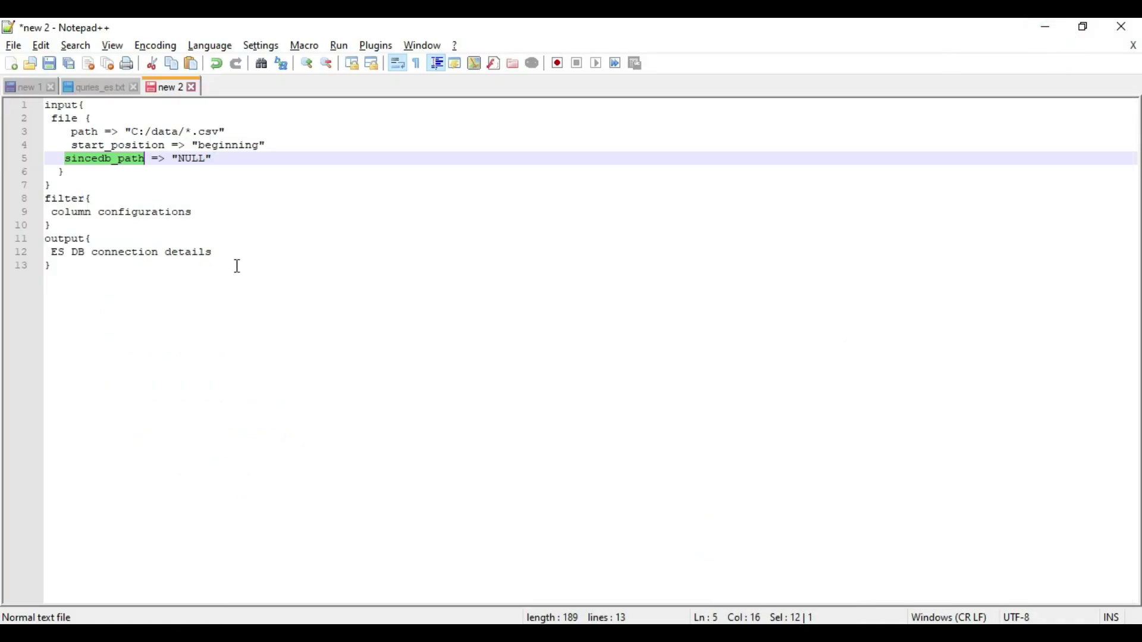
- Copy the csv block with separator and columns from the Notepad draft and replace "column configurations" in the Notepad++ filter section with it
left_click_drag(69, 118, 104, 179)
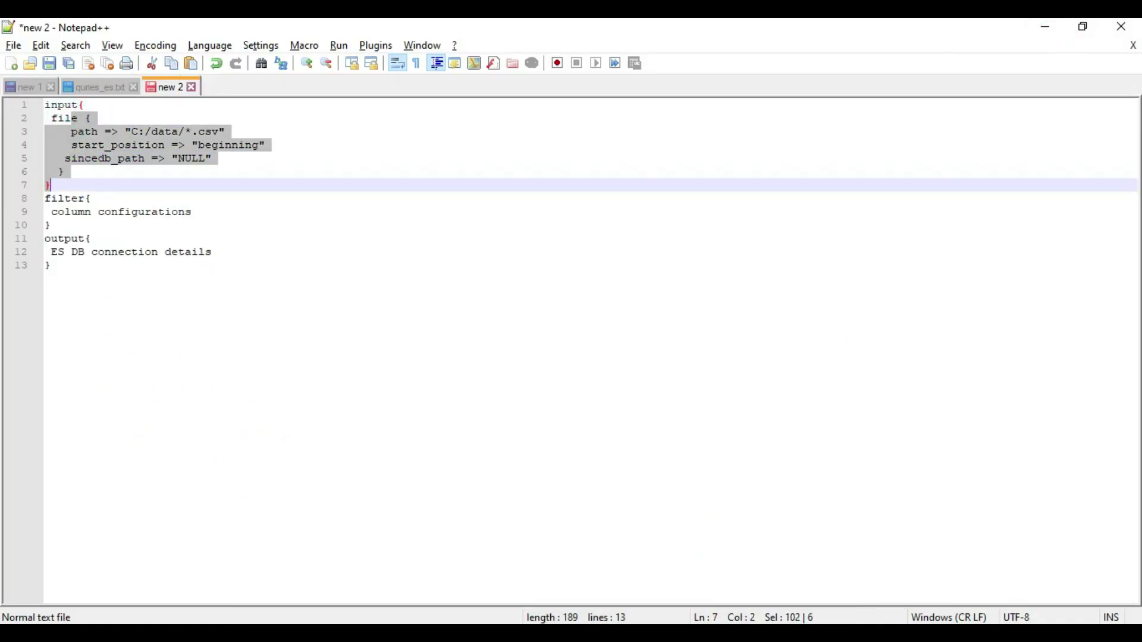
key("alt+Tab")
left_click(470, 382)
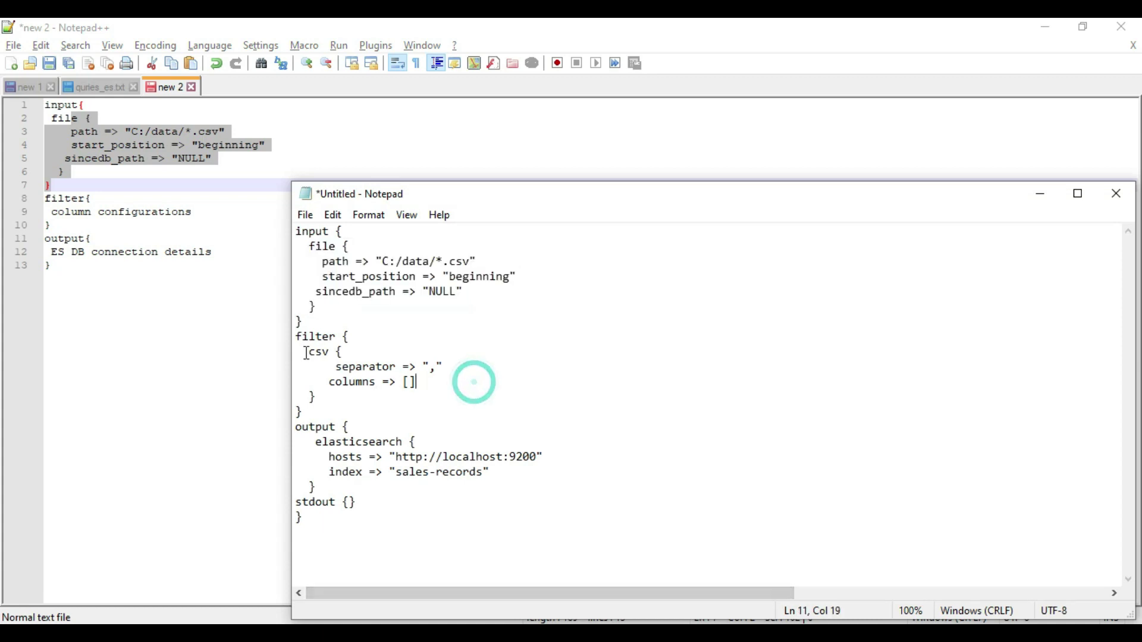
left_click_drag(301, 351, 330, 398)
key("ctrl+c")
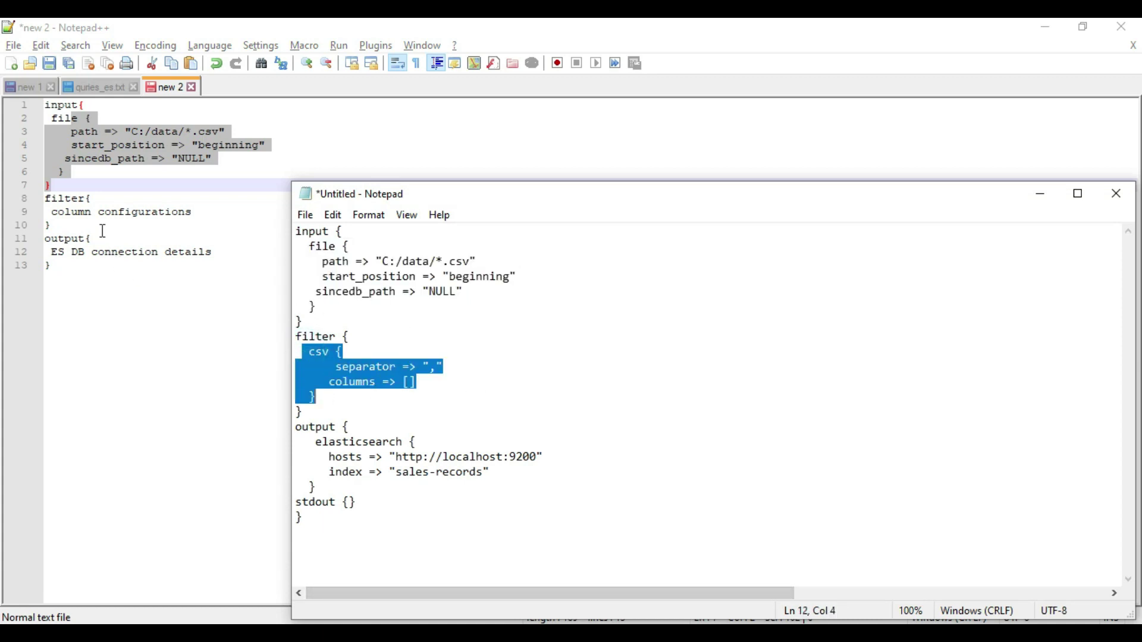
left_click(84, 208)
left_click_drag(50, 213, 205, 212)
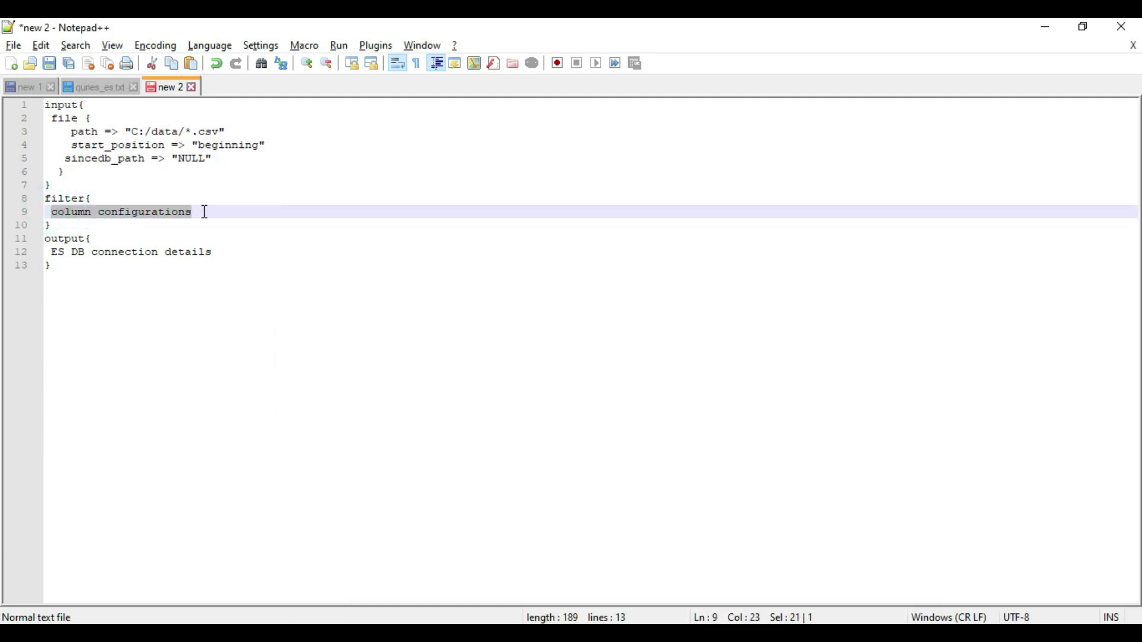
key("ctrl+v")
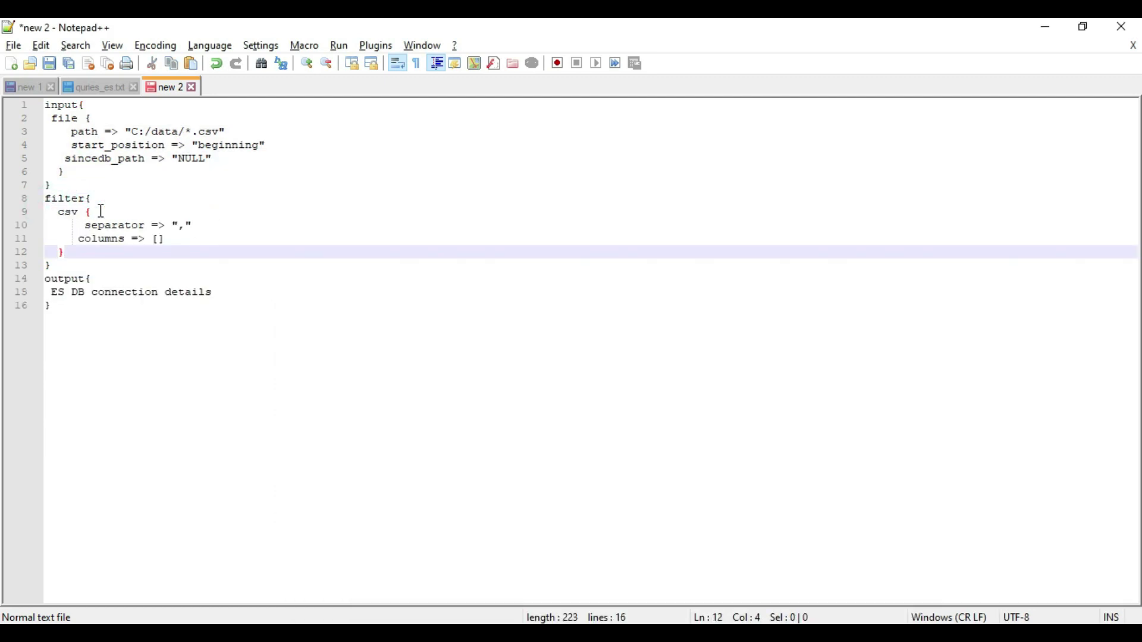
- Review the file input and the csv filter's separator and empty columns settings
double_click(62, 121)
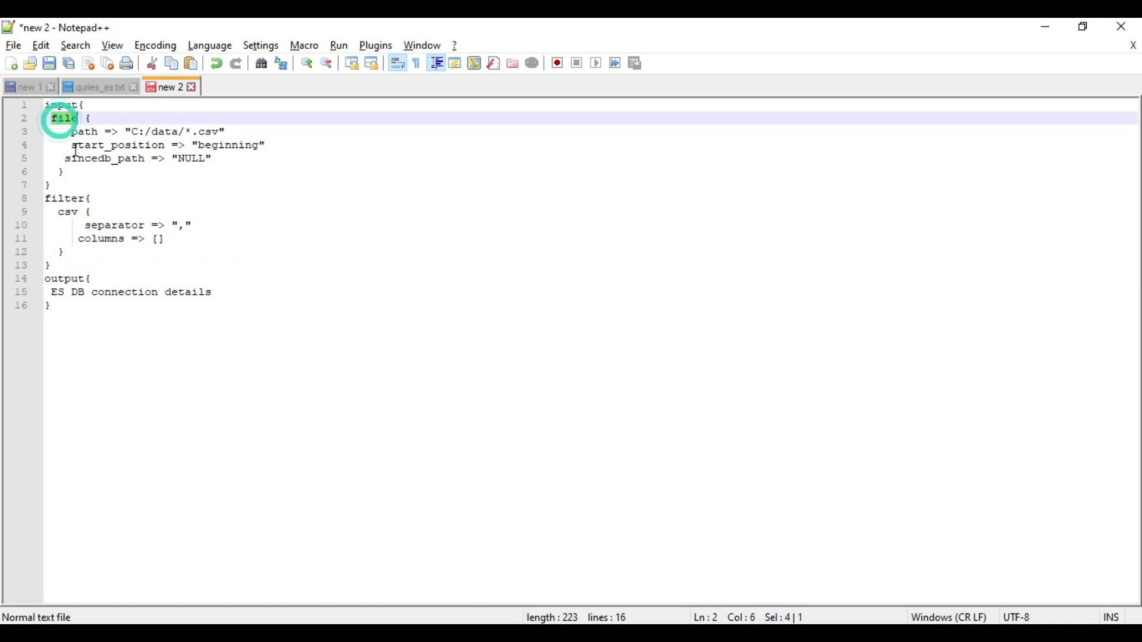
double_click(69, 213)
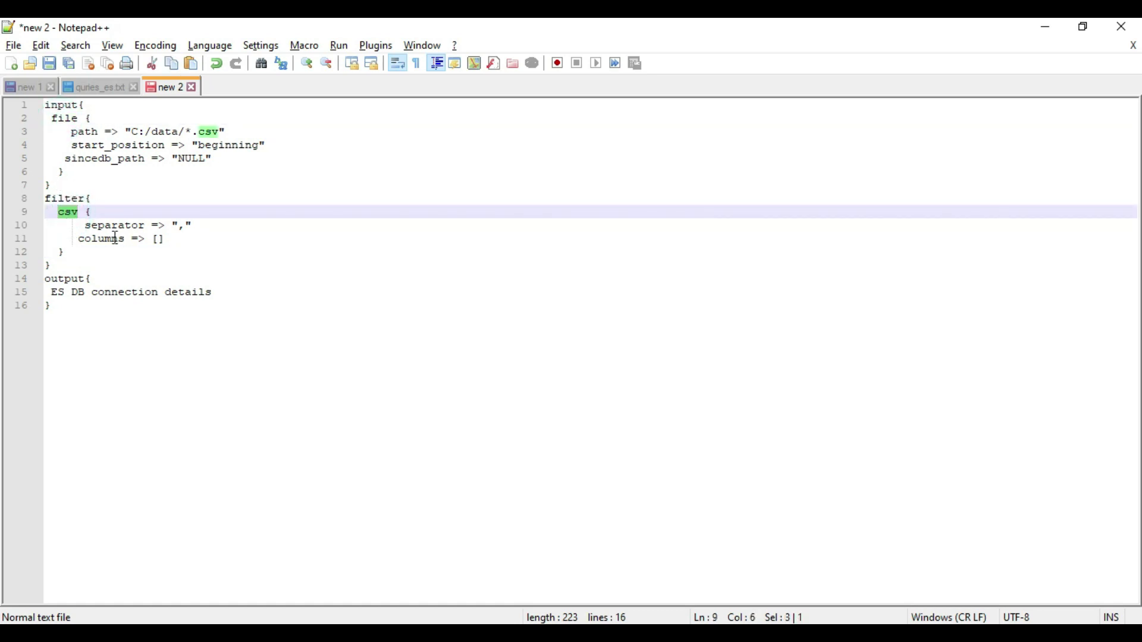
left_click_drag(196, 226, 85, 226)
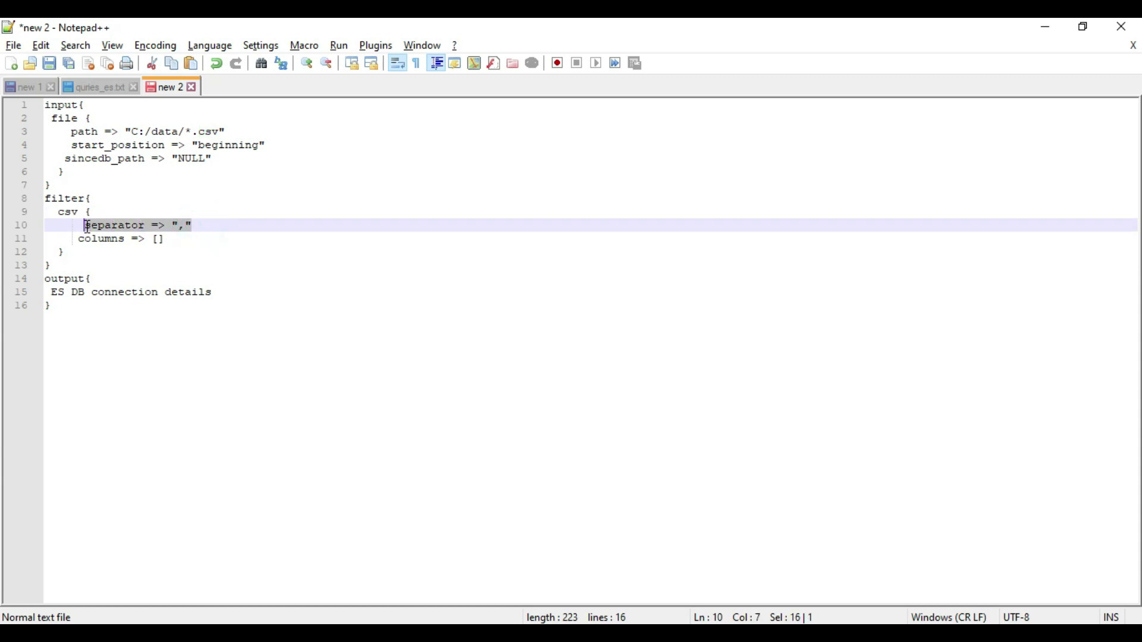
left_click(177, 226)
double_click(113, 240)
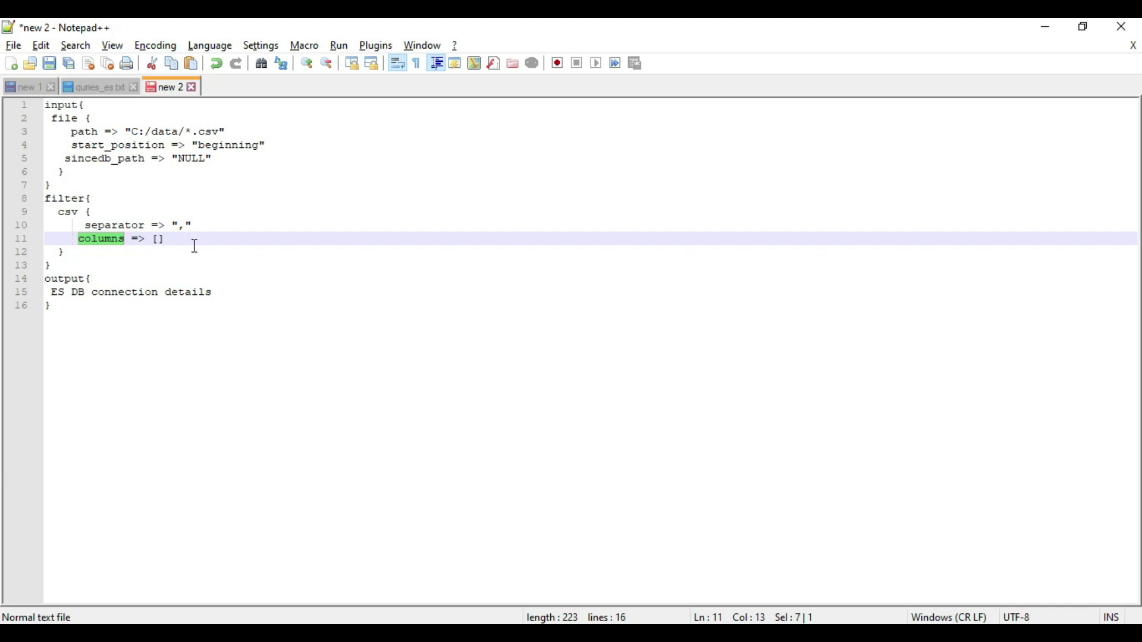
left_click(161, 239)
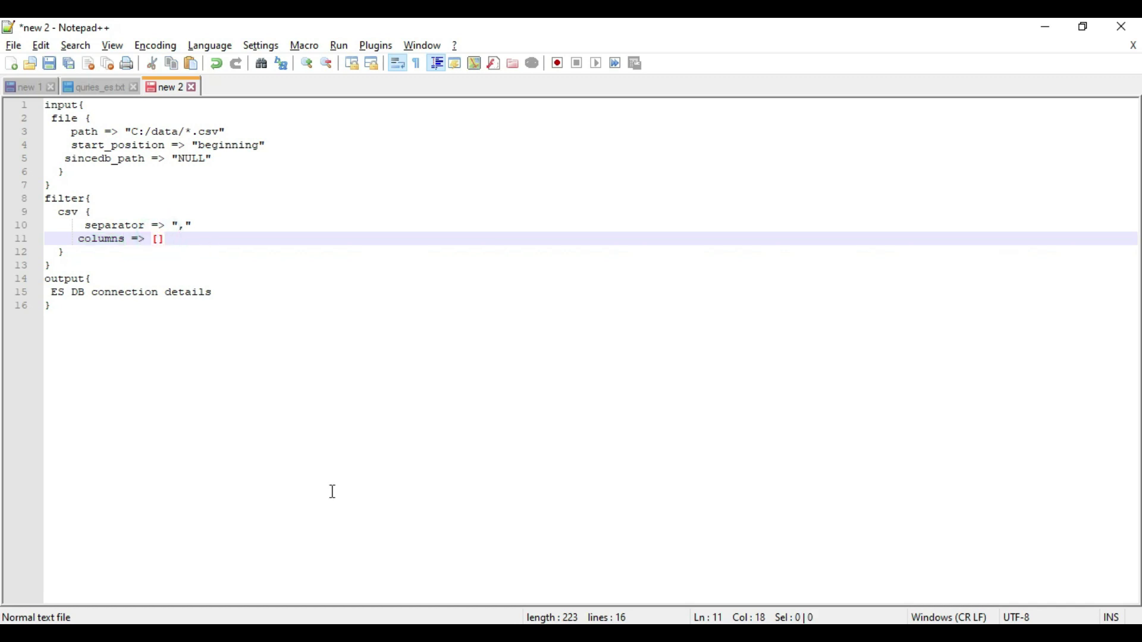
- Open 100 Sales Records from the C:\data folder in Notepad++ and copy its header row, from Region through Total Profit
left_click(499, 562)
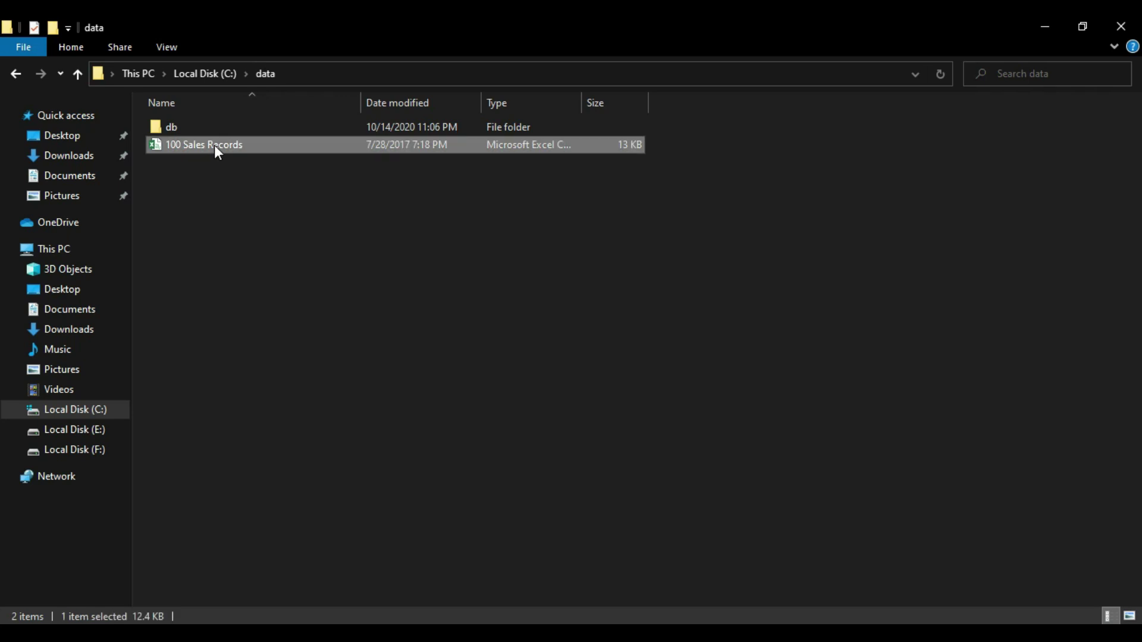
right_click(216, 146)
left_click(269, 213)
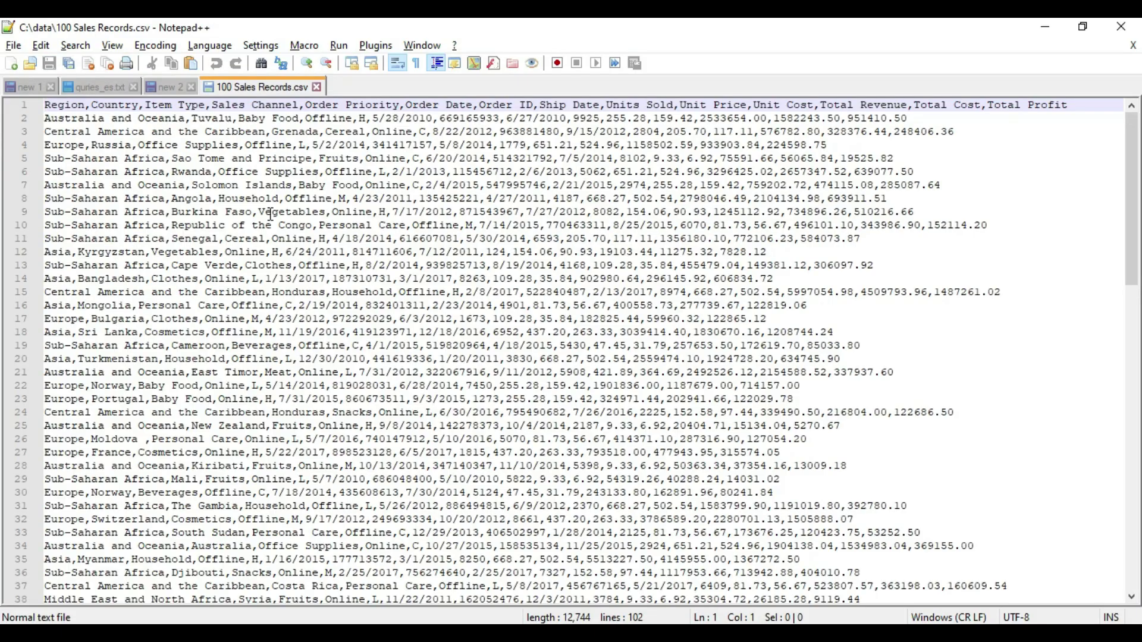
left_click(79, 119)
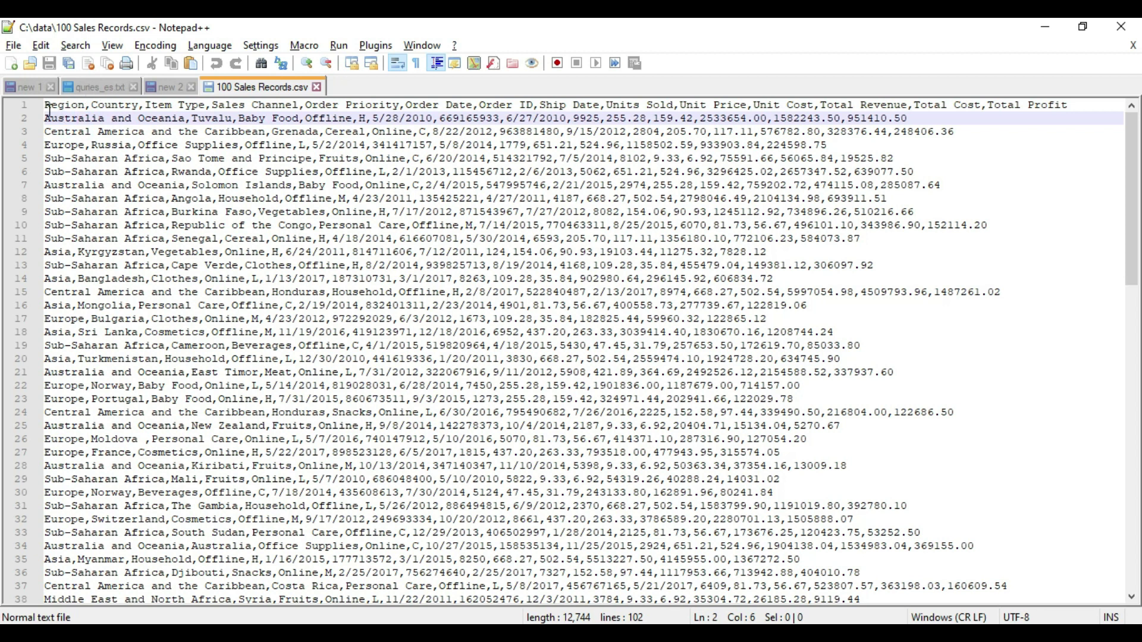
left_click_drag(47, 105, 1107, 106)
key("ctrl+c")
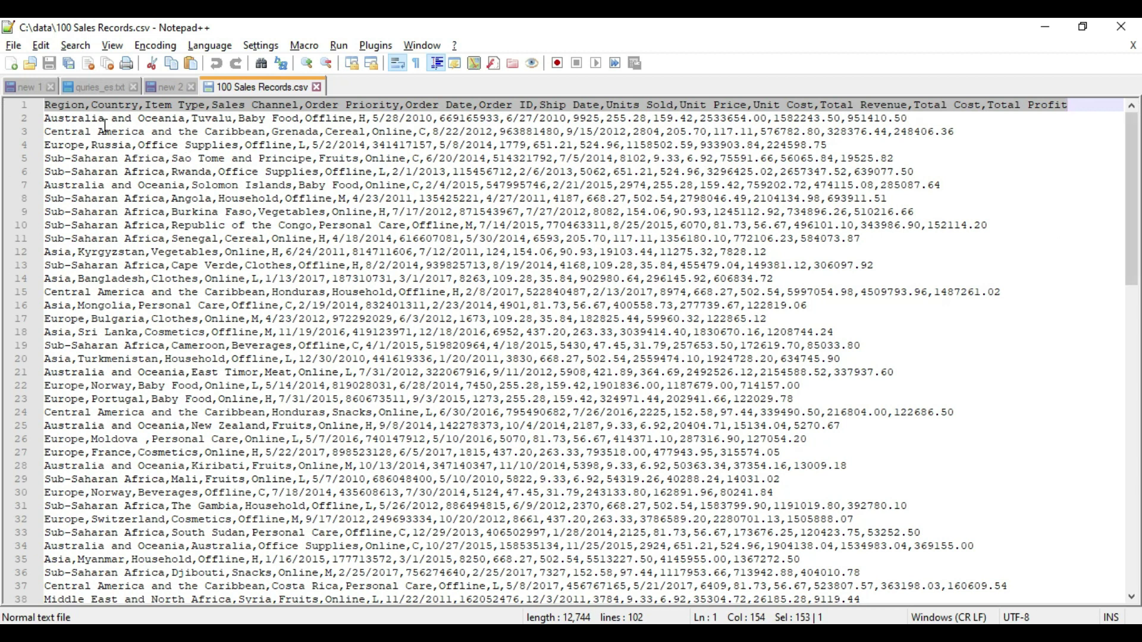
- Paste the copied header row into a new Notepad++ document and replace every comma with "," (a comma between double quotes)
left_click(12, 64)
key("ctrl+v")
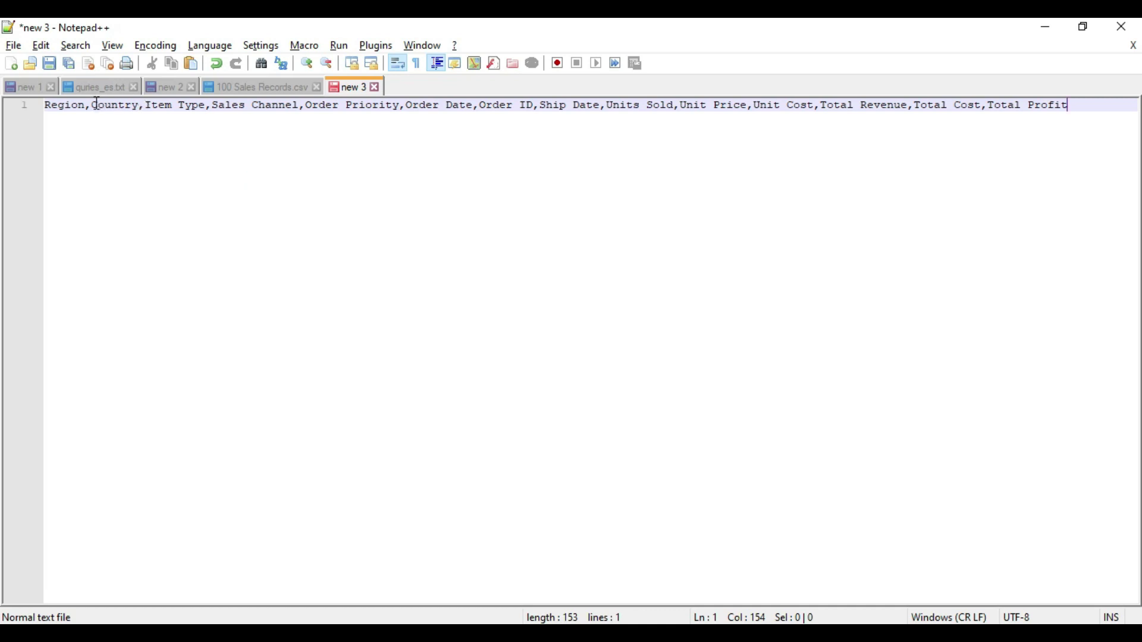
left_click_drag(89, 109, 84, 108)
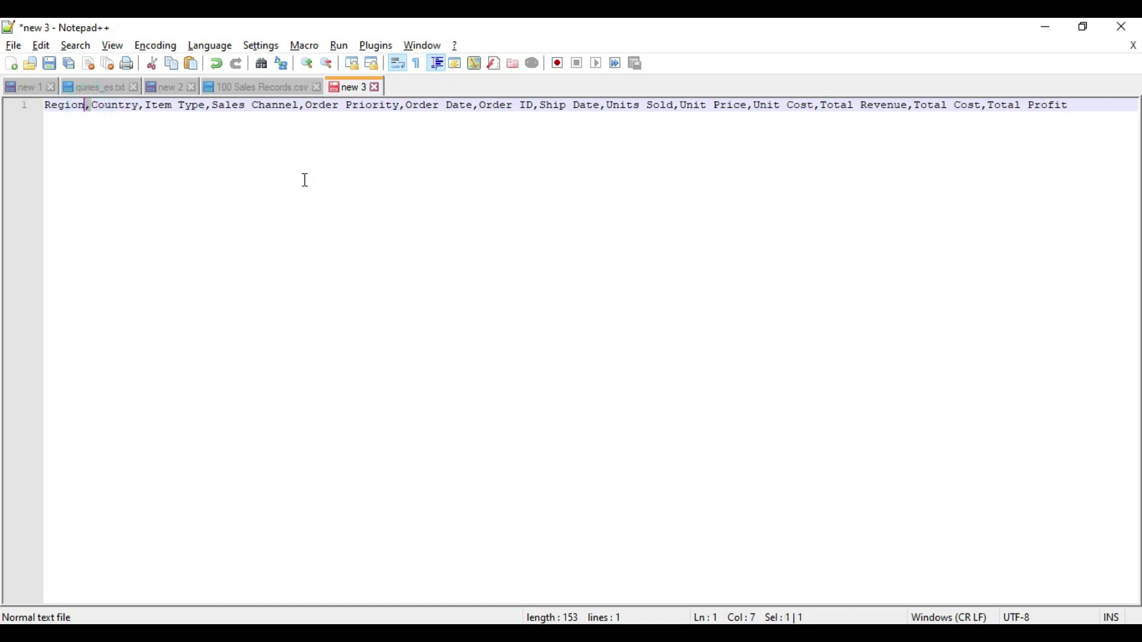
key("ctrl+r")
key("BackSpace")
type(",")
key("ctrl+f")
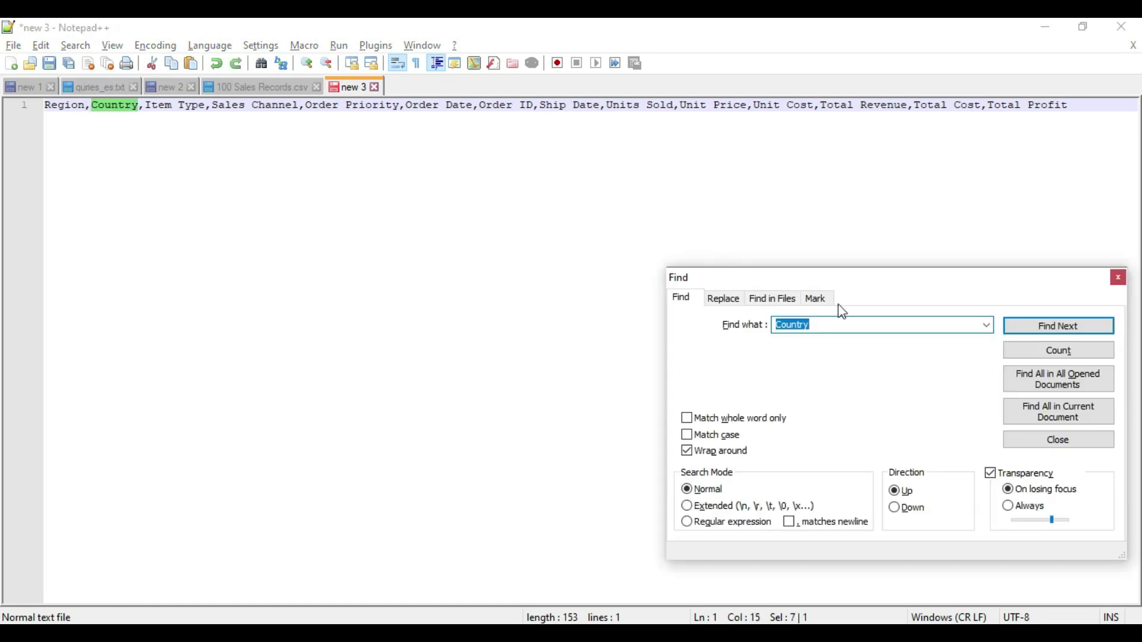
left_click(731, 306)
type(",")
left_click(818, 349)
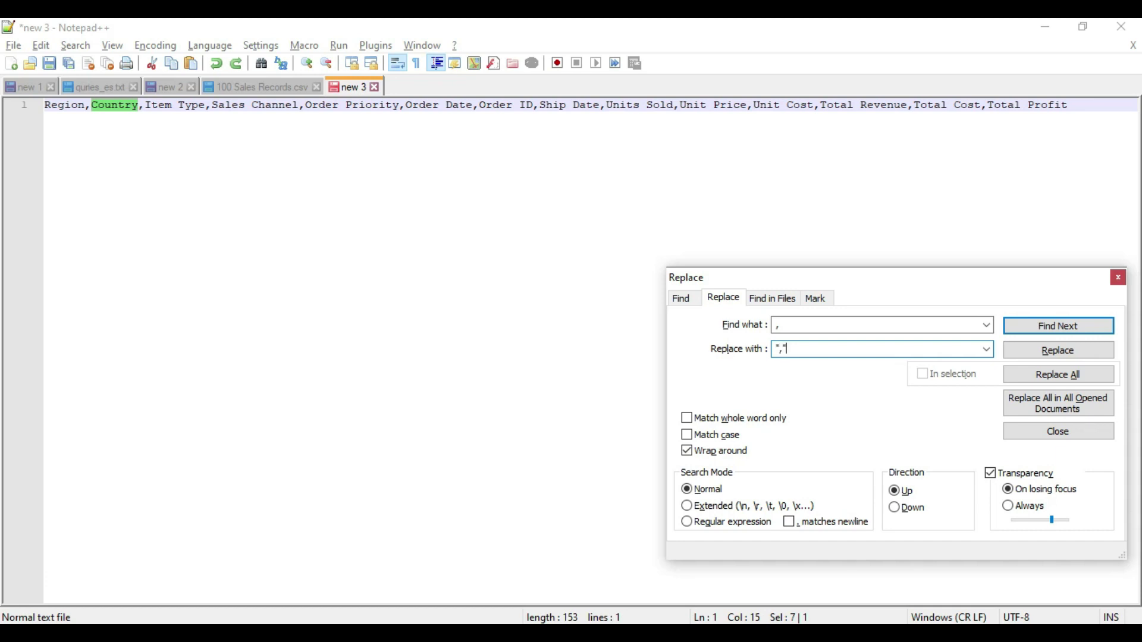
type("\",\"")
left_click(1084, 372)
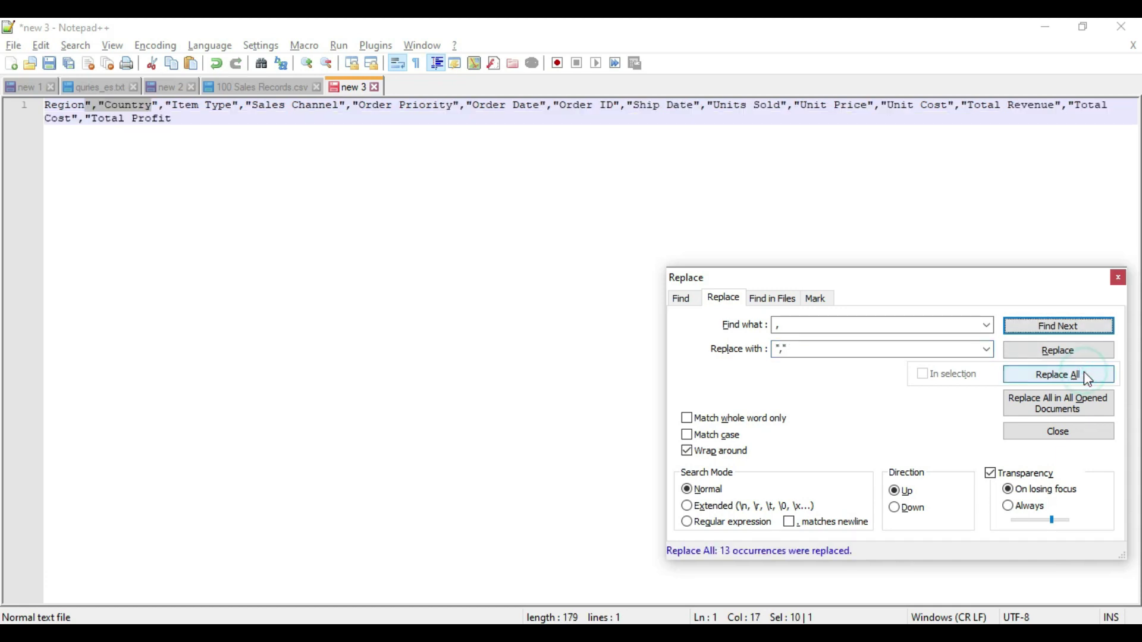
left_click(1119, 277)
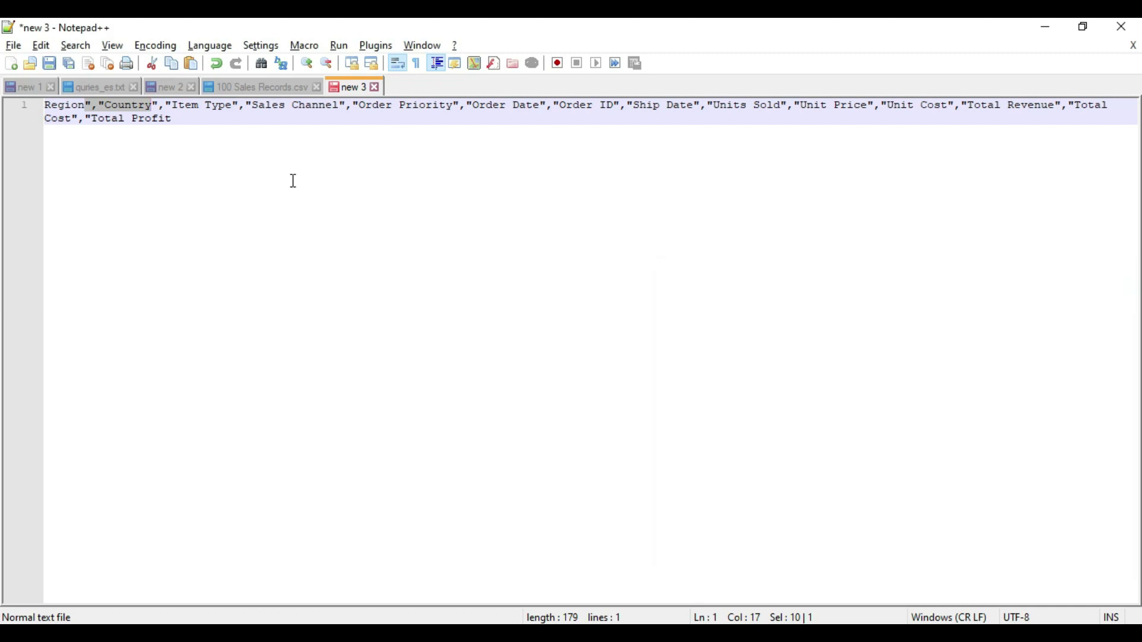
- Add the missing double quotes after Total Profit and before Region so every column name is quoted
left_click(176, 117)
type("\"")
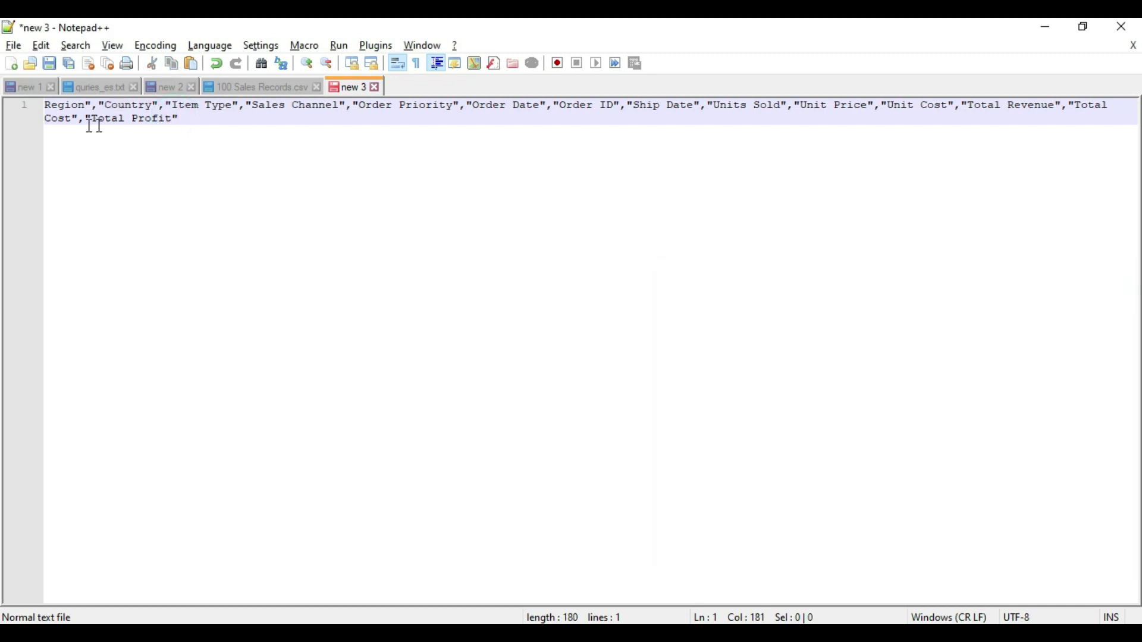
left_click(46, 107)
type("\"")
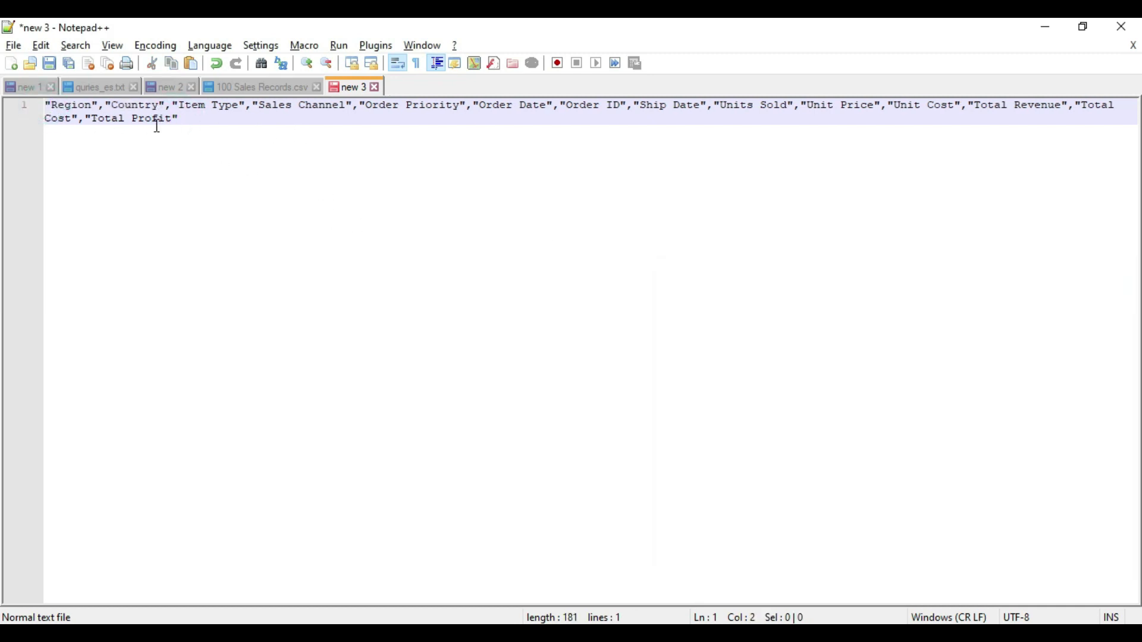
- Copy the whole quoted column list and paste it inside the empty columns brackets of the csv filter in the configuration draft
key("ctrl+a")
key("ctrl+c")
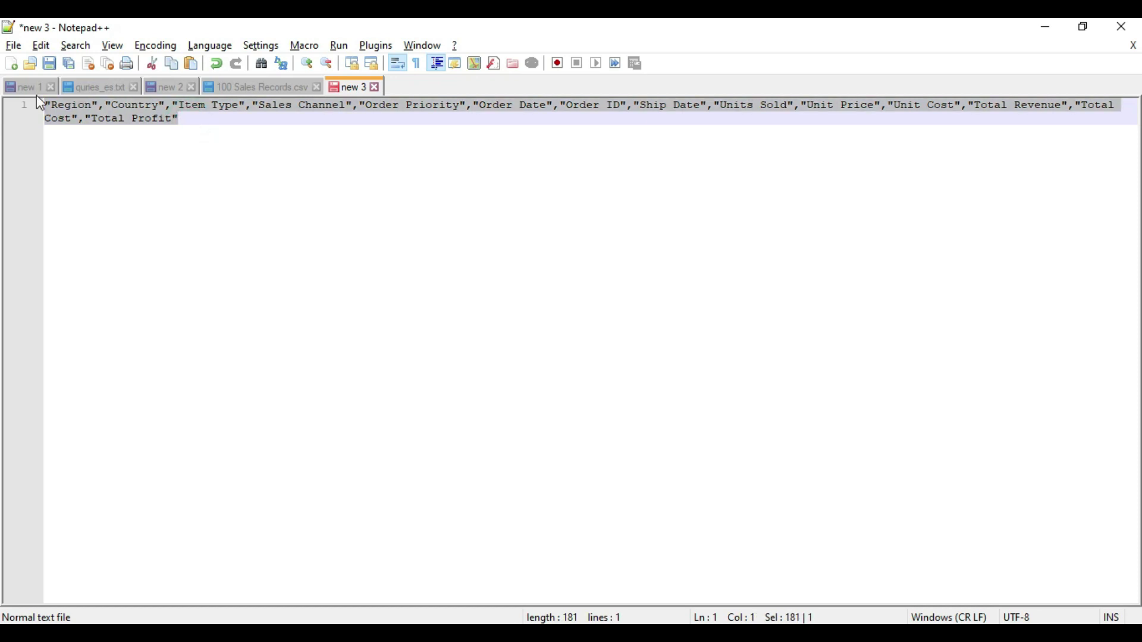
left_click(175, 92)
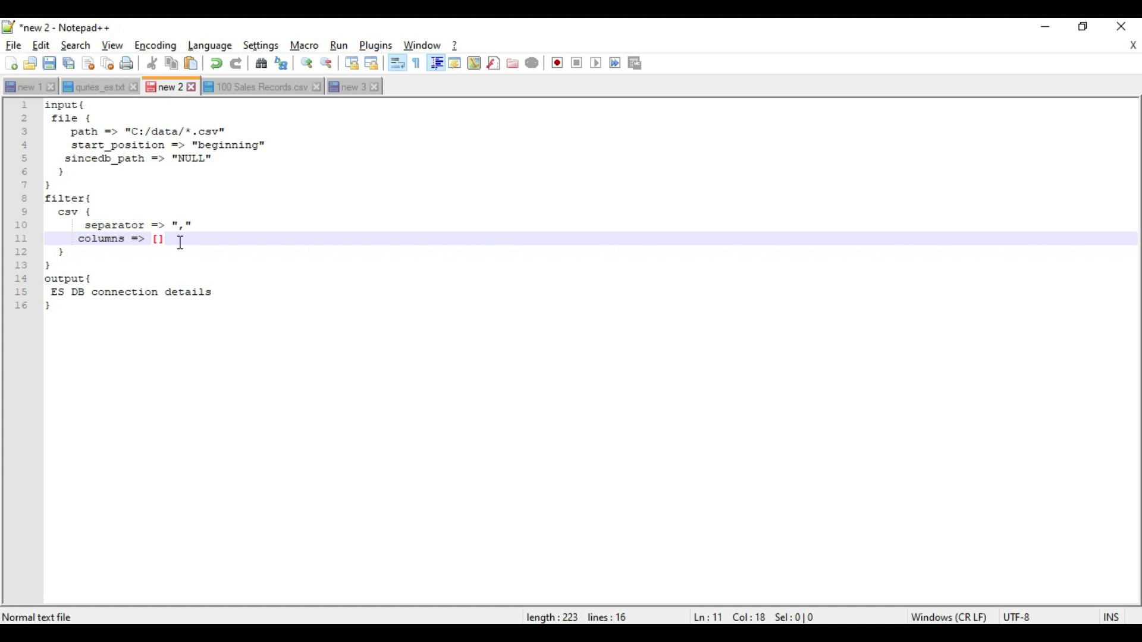
key("ctrl+v")
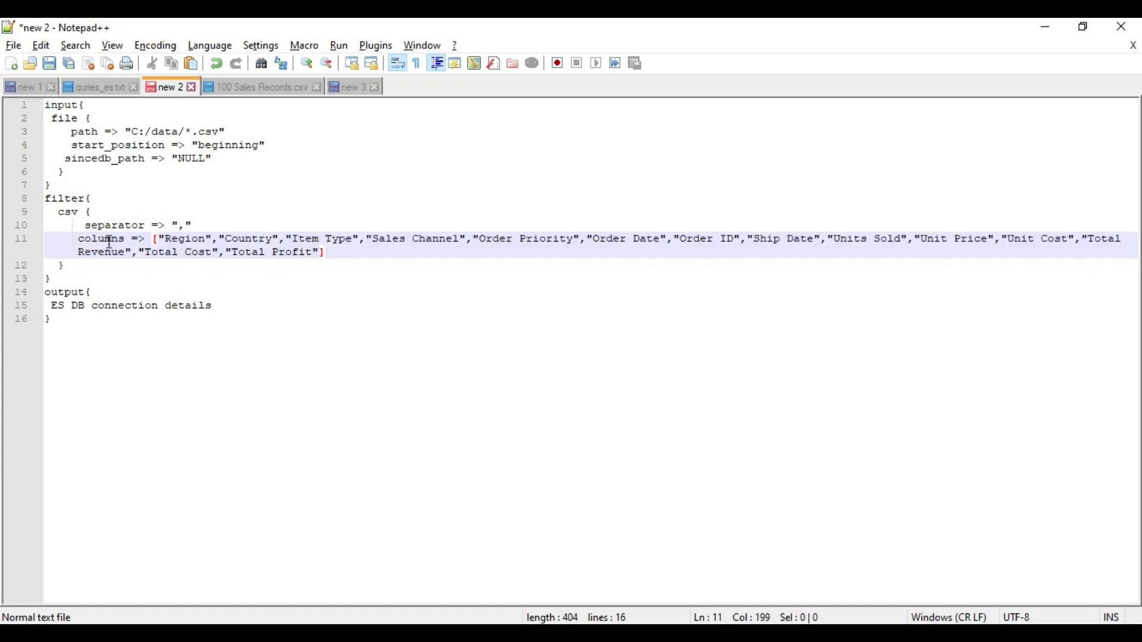
left_click(72, 294)
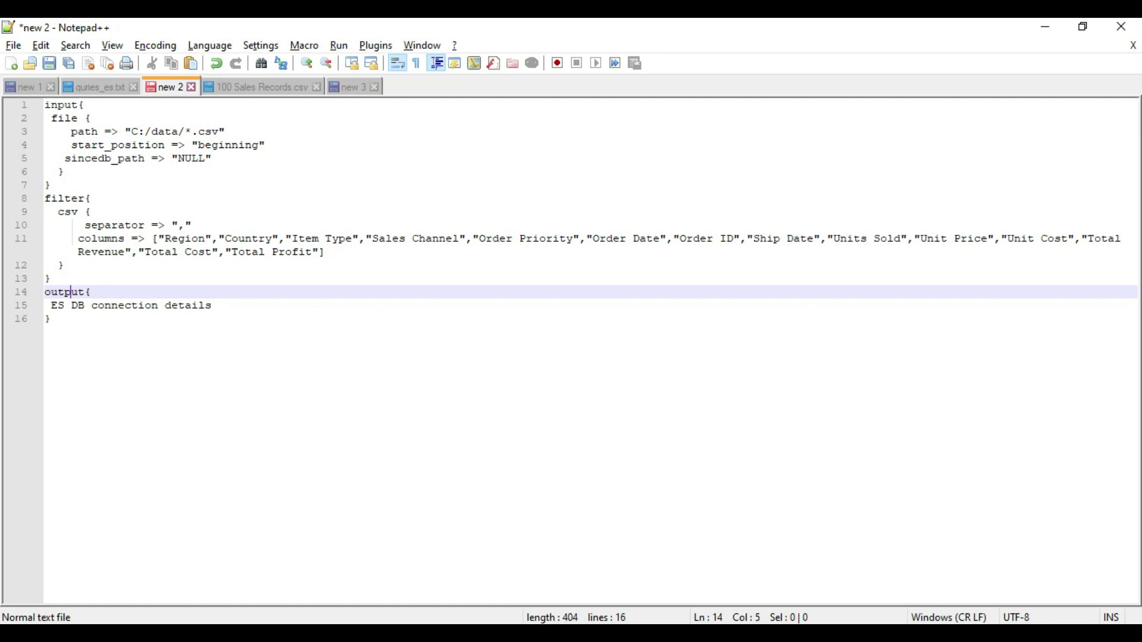
key("alt+Tab")
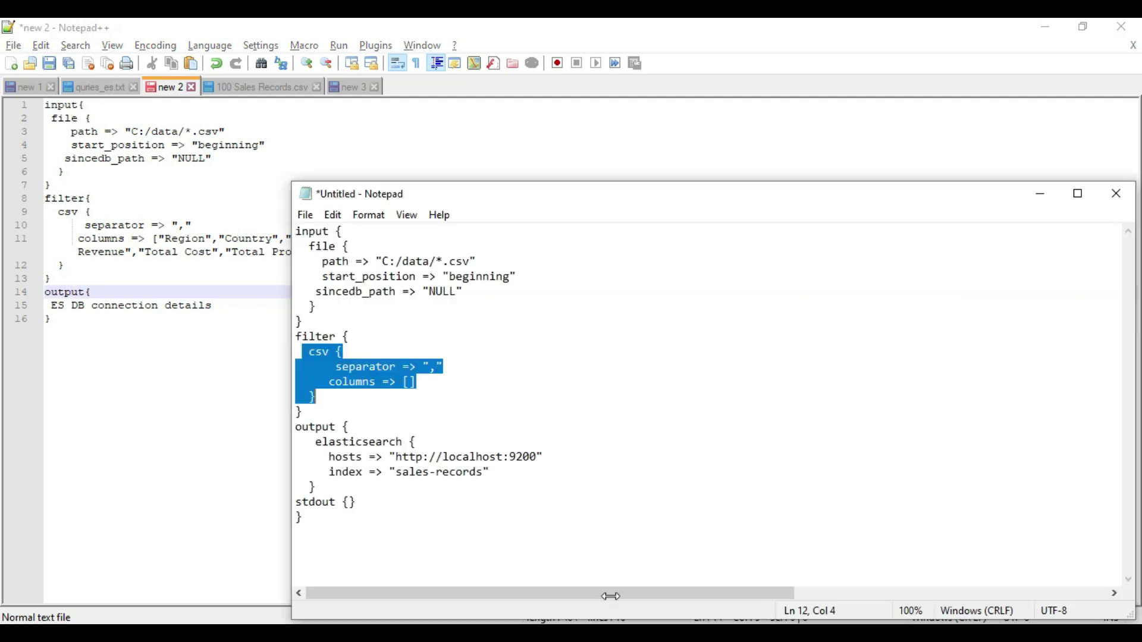
left_click(383, 465)
left_click_drag(317, 445, 373, 503)
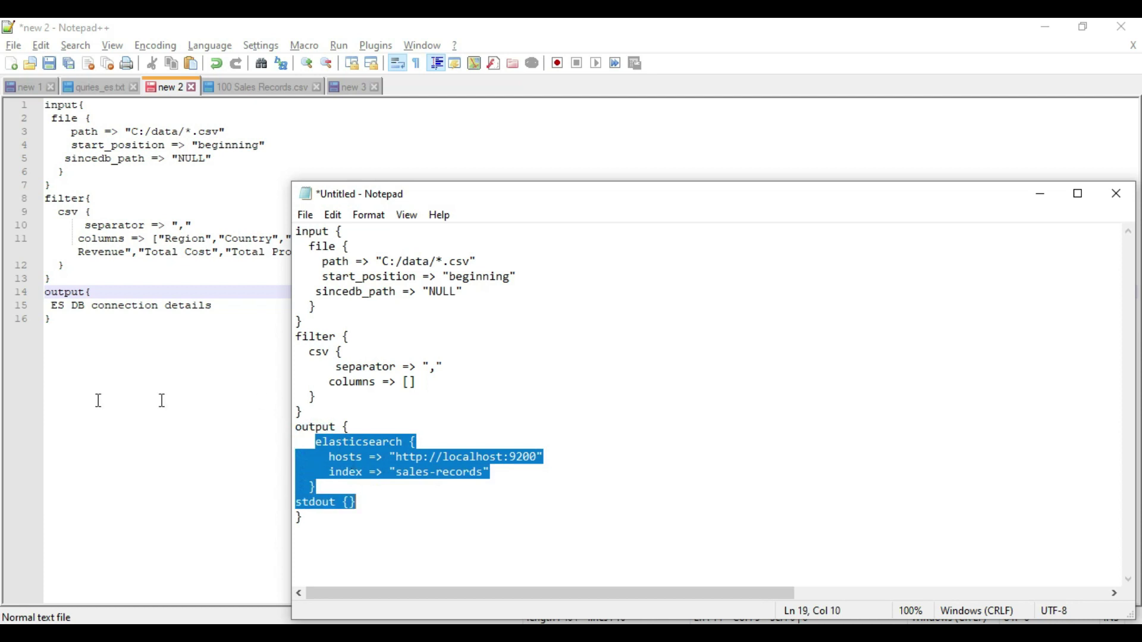
left_click(67, 386)
left_click_drag(224, 306, 52, 307)
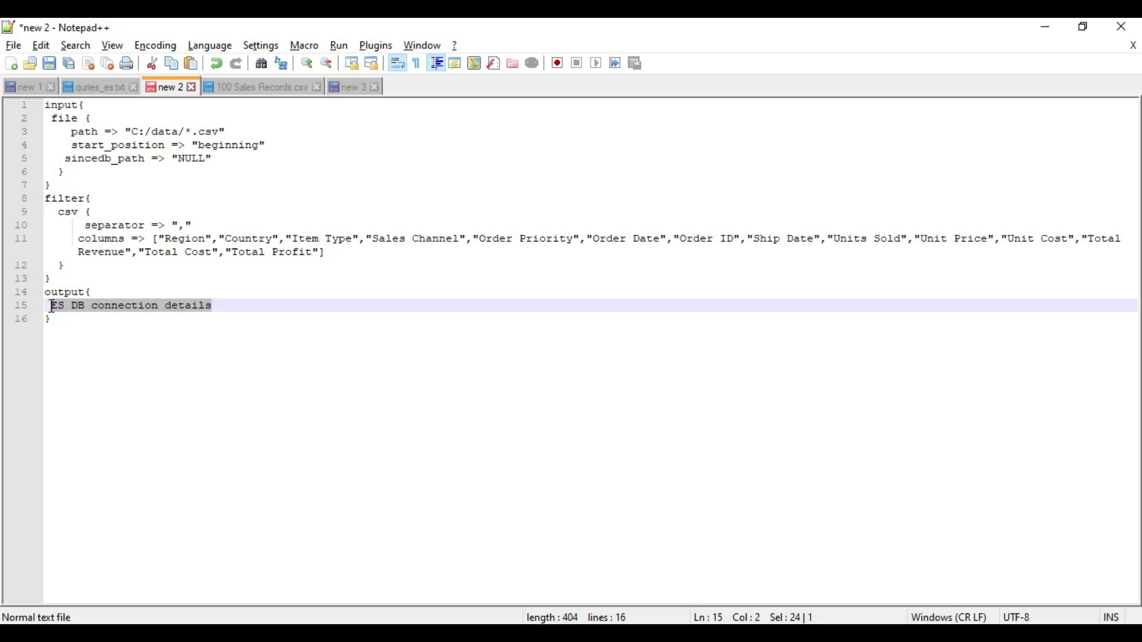
type("elasticsearch {      hosts => \"http://localhost:9200\"      index => \"sales-records\"   } stdout {}")
- Review the output section's elasticsearch, index and stdout settings, consulting the 100 Sales Records data for the index name
double_click(110, 305)
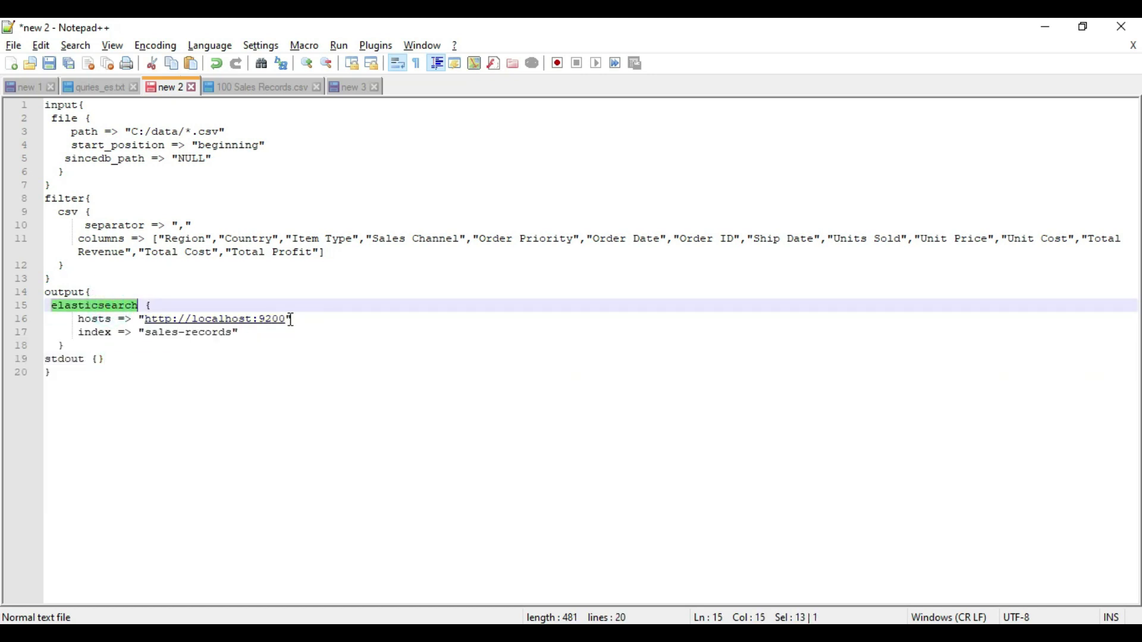
double_click(97, 333)
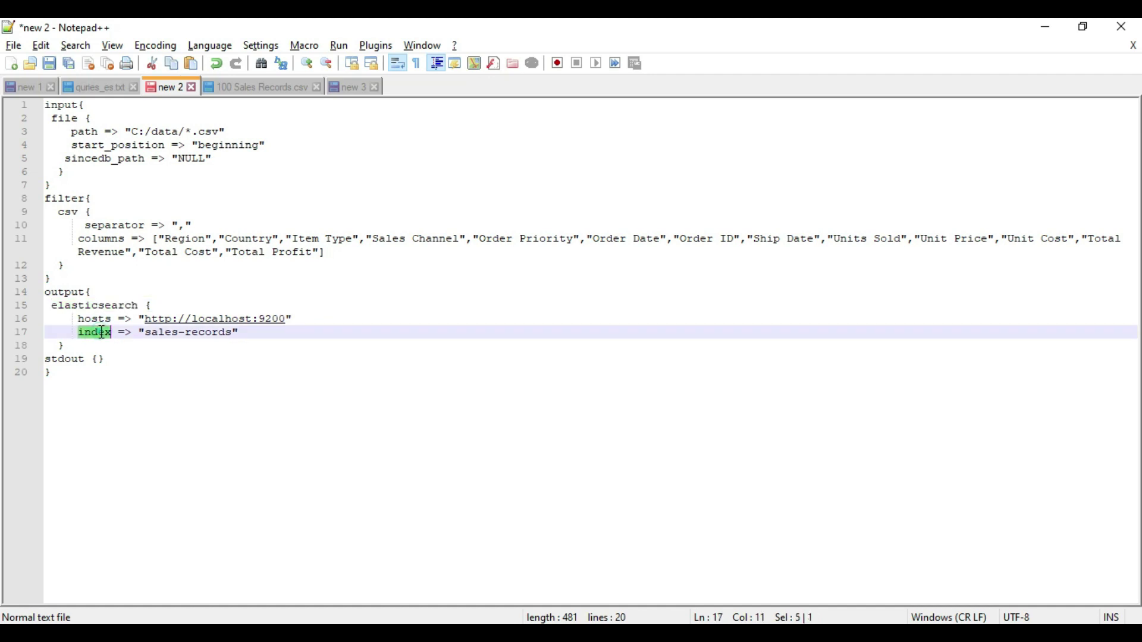
left_click(301, 87)
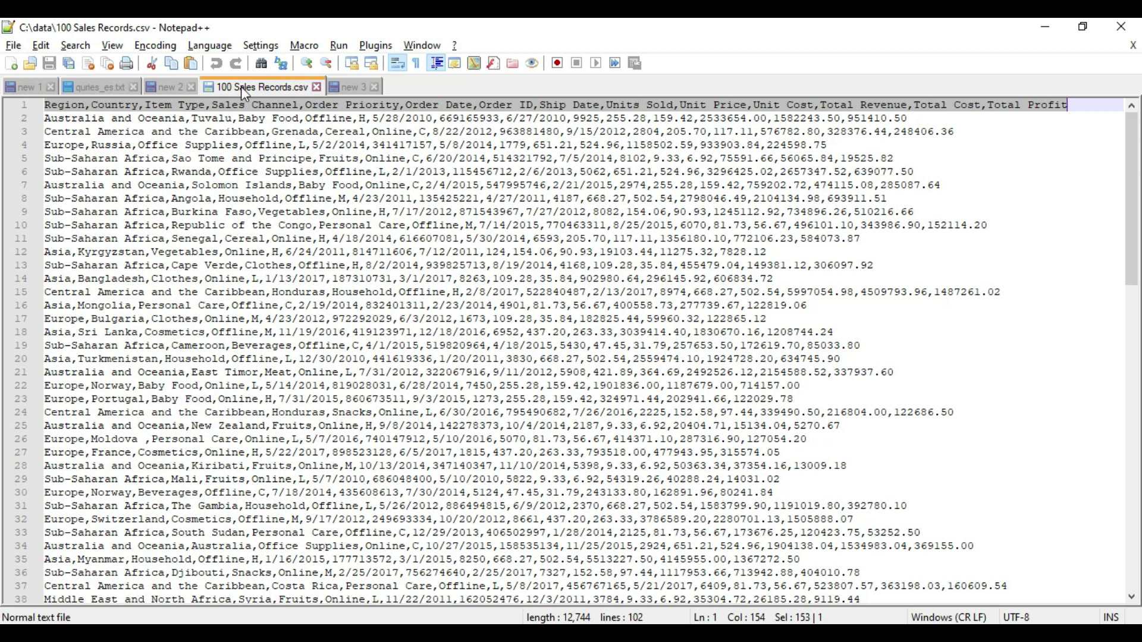
left_click(176, 87)
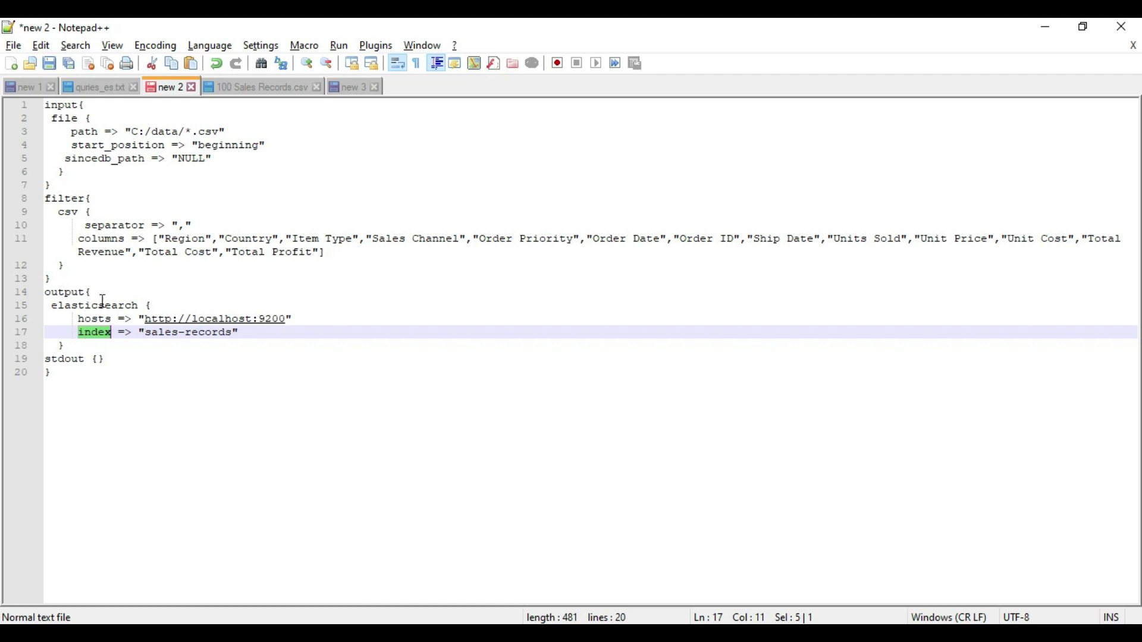
left_click_drag(239, 334, 141, 335)
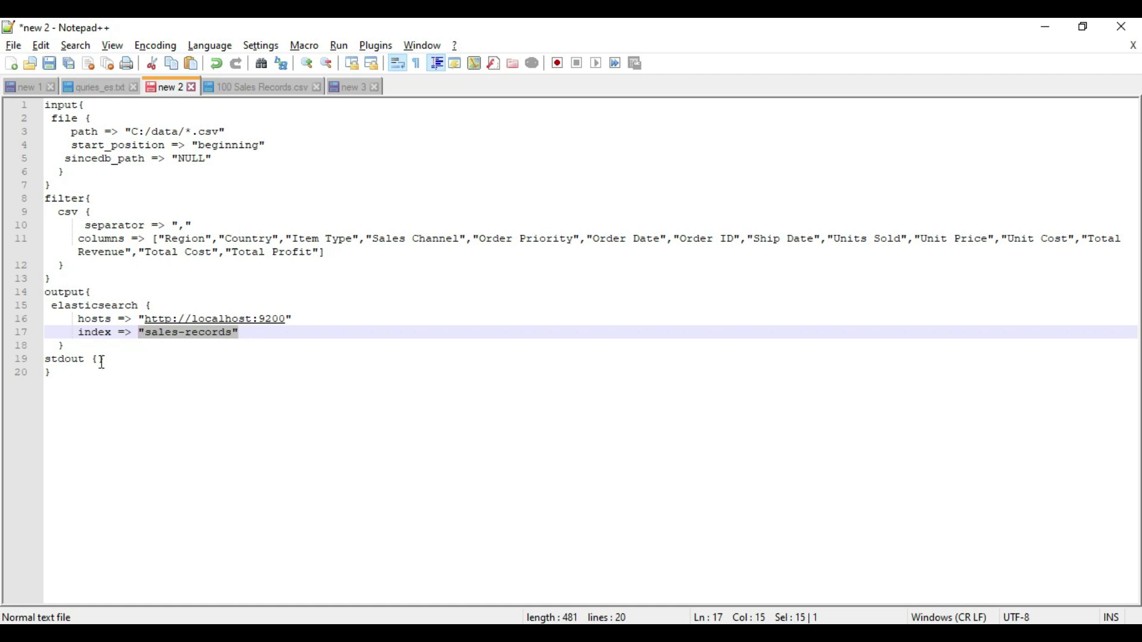
double_click(60, 361)
left_click(157, 360)
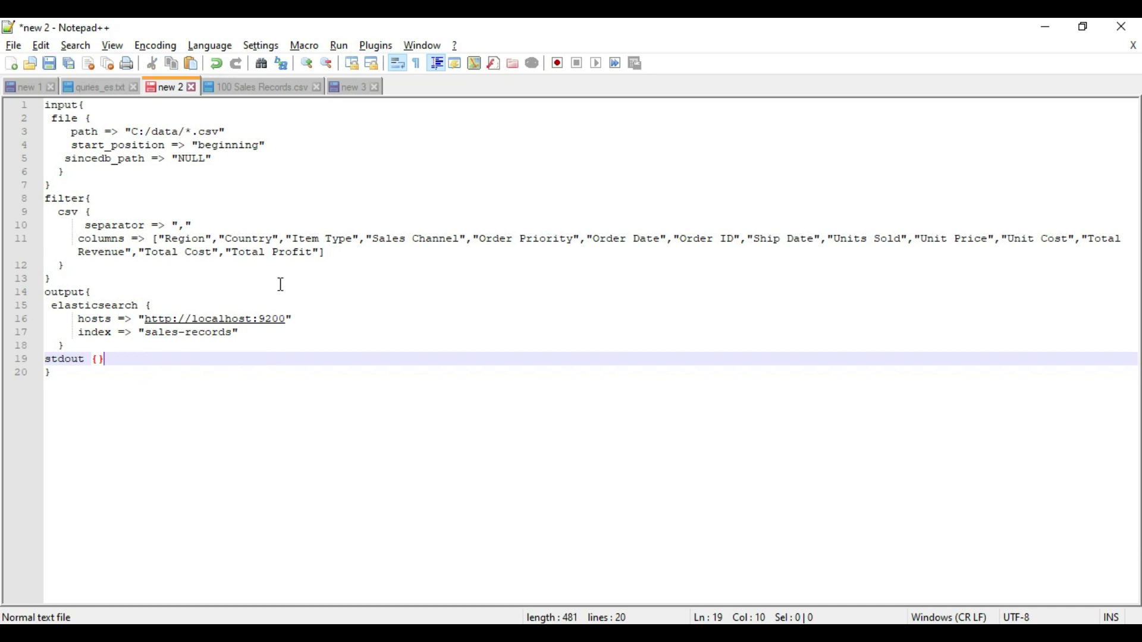
- Save the configuration under the name logstash as a normal text file in E:\Study\logstash-7.9.3 and switch to the Study folder window
key("ctrl+s")
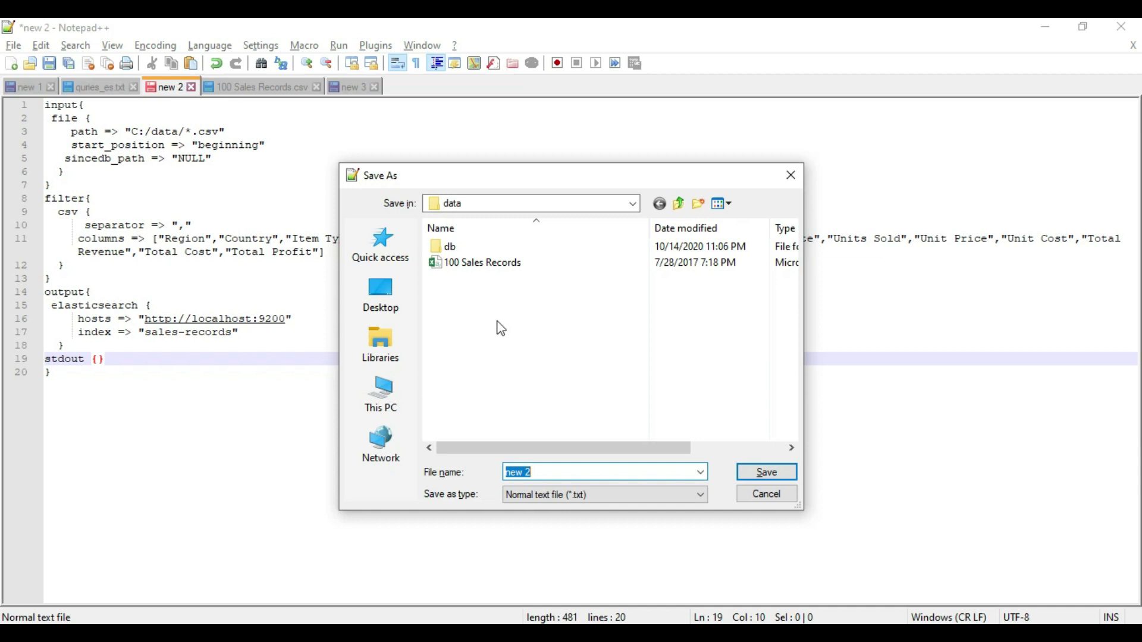
left_click(378, 396)
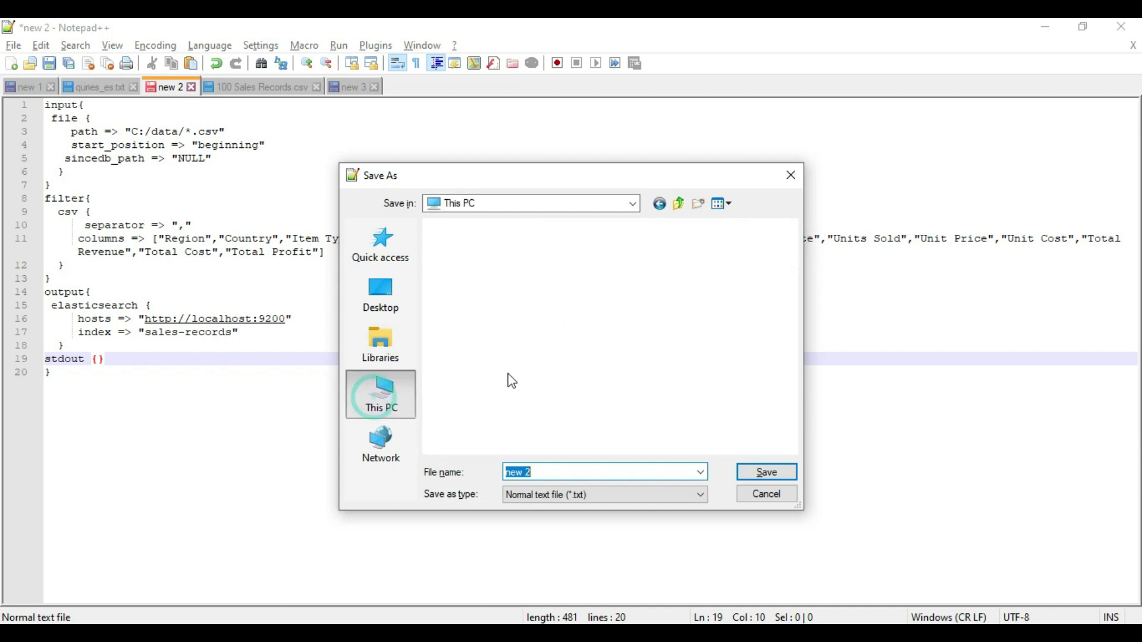
scroll(535, 387, "down", 3)
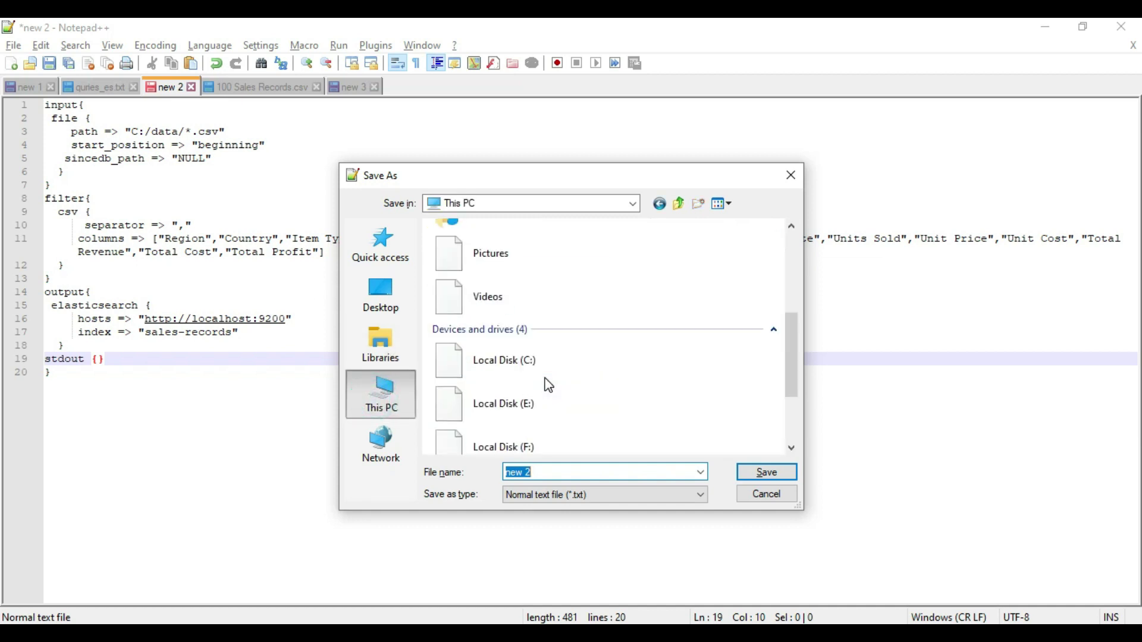
scroll(550, 386, "down", 2)
double_click(502, 260)
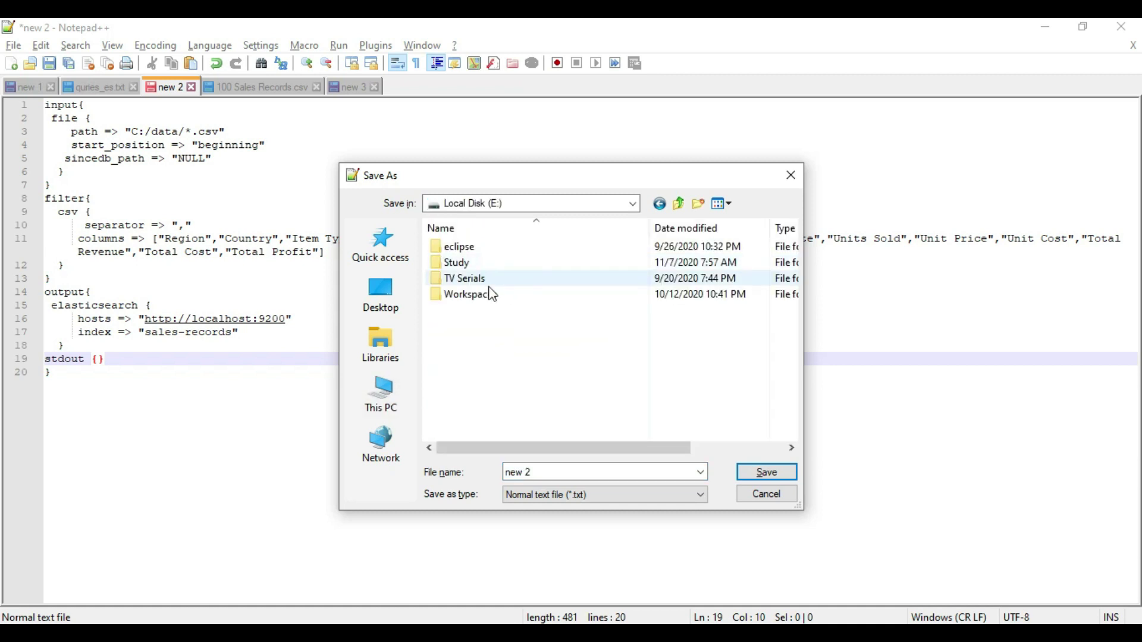
double_click(462, 263)
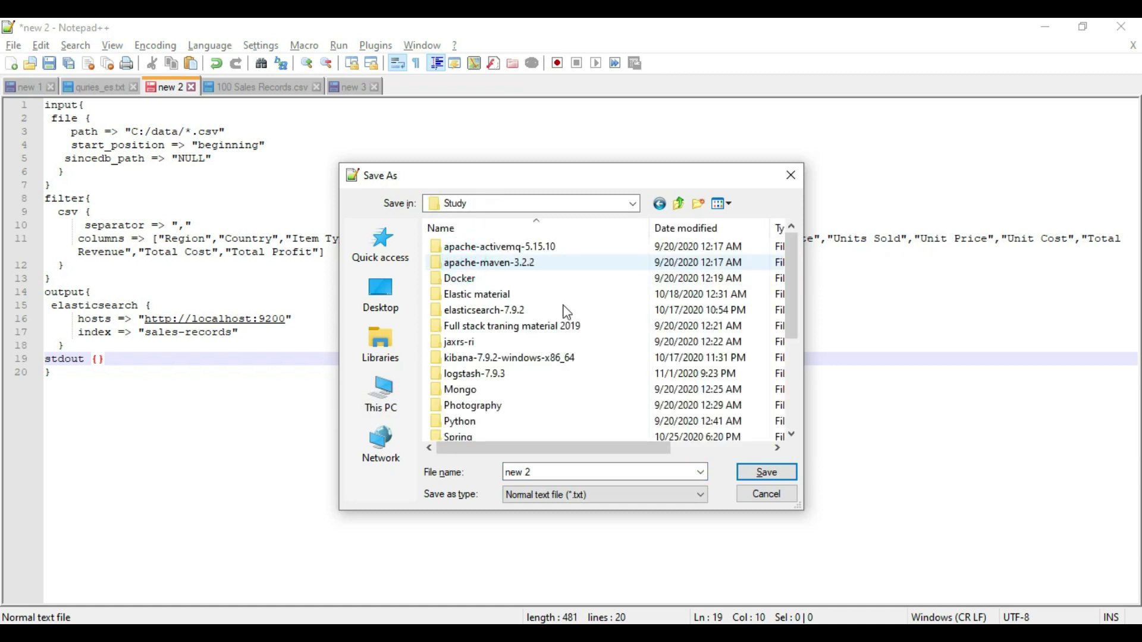
double_click(503, 374)
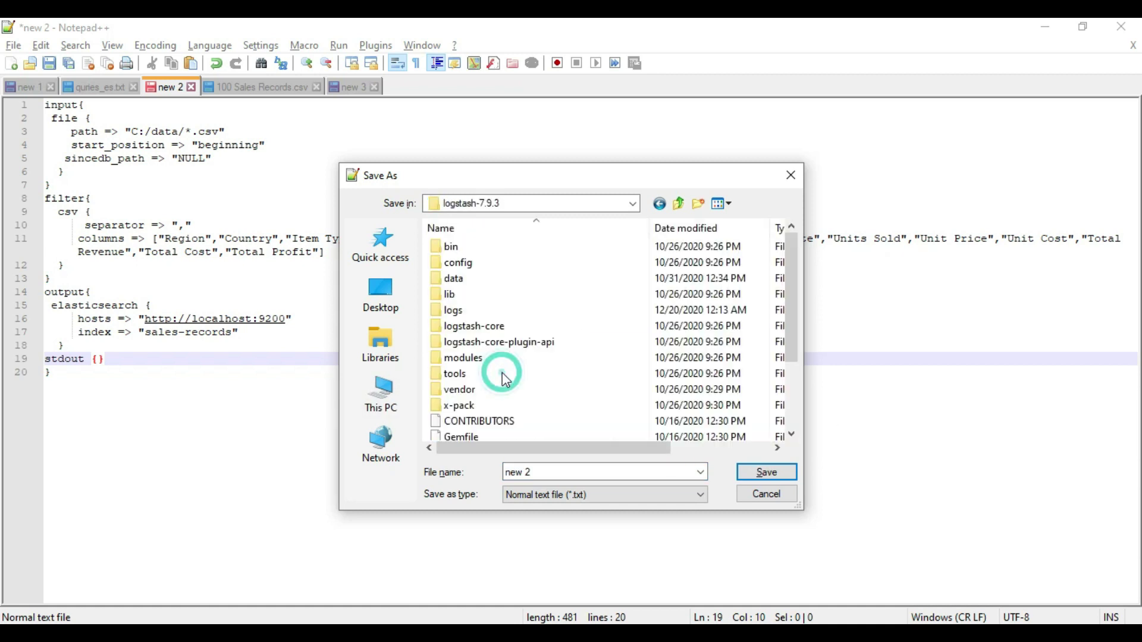
scroll(647, 378, "down", 2)
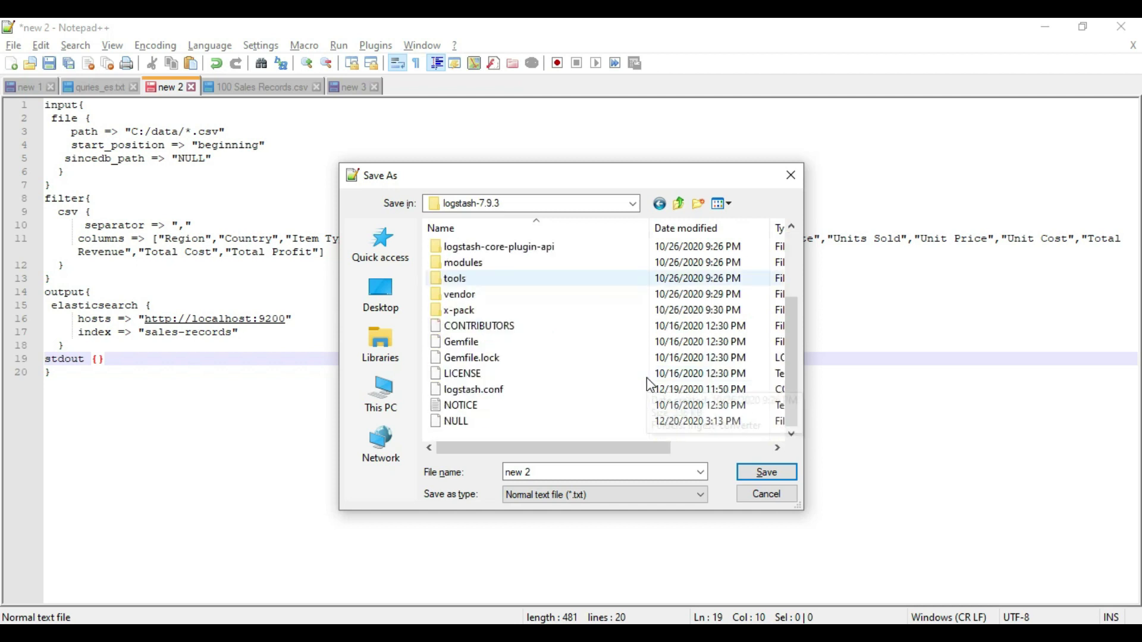
left_click(502, 390)
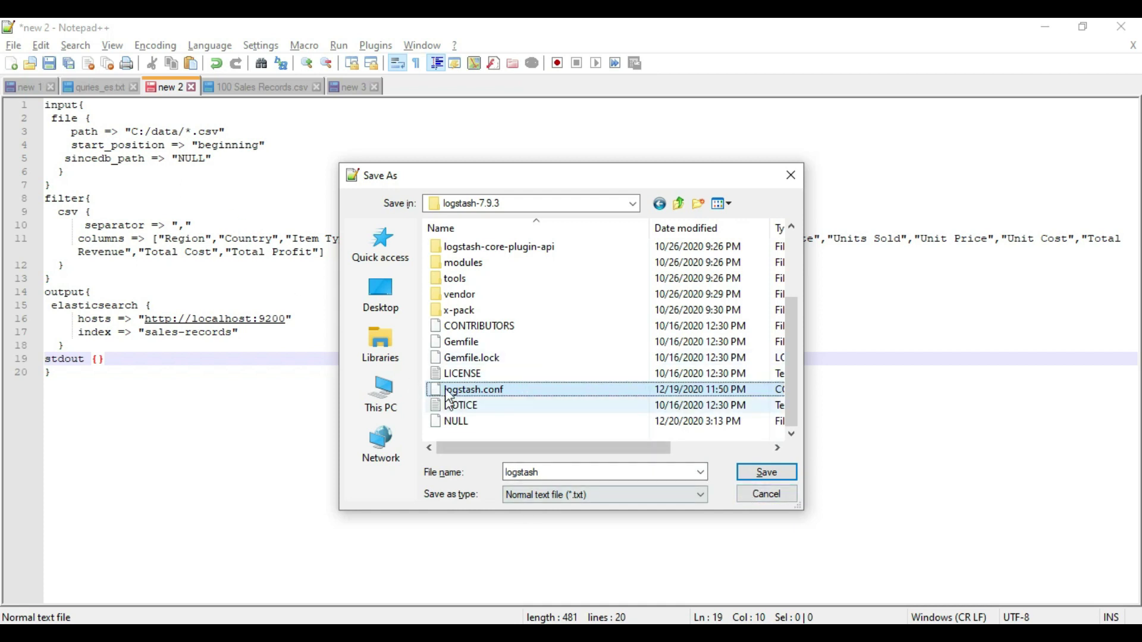
left_click(766, 473)
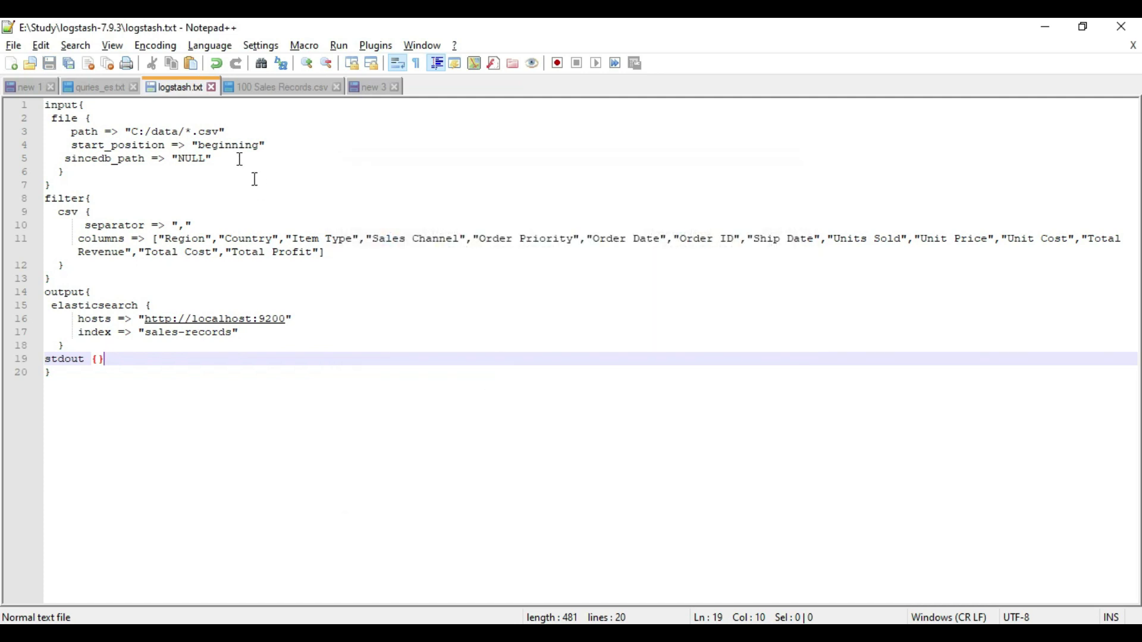
mouse_move(432, 600)
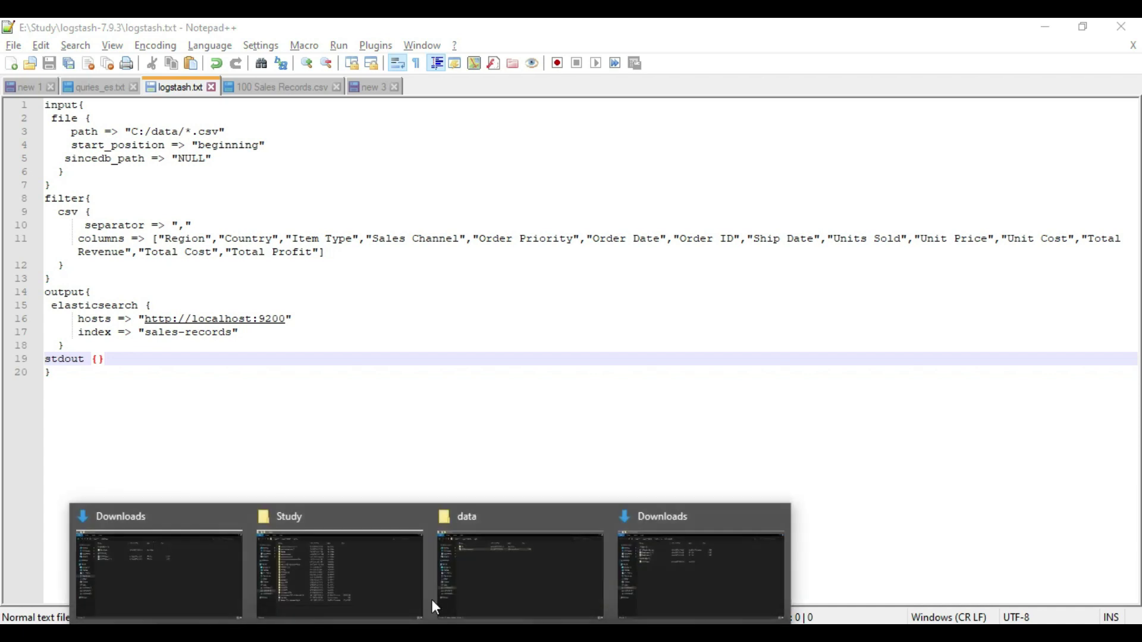
left_click(332, 557)
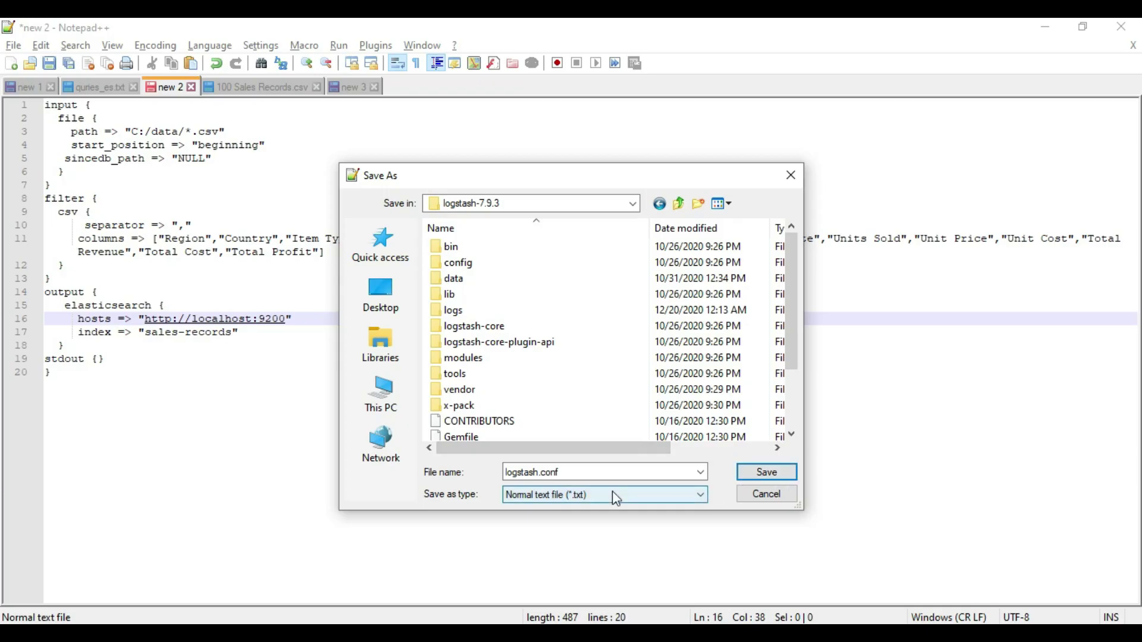
- Save the configuration as logstash.conf in E:\Study\logstash-7.9.3, keeping the Normal text file type
left_click(617, 499)
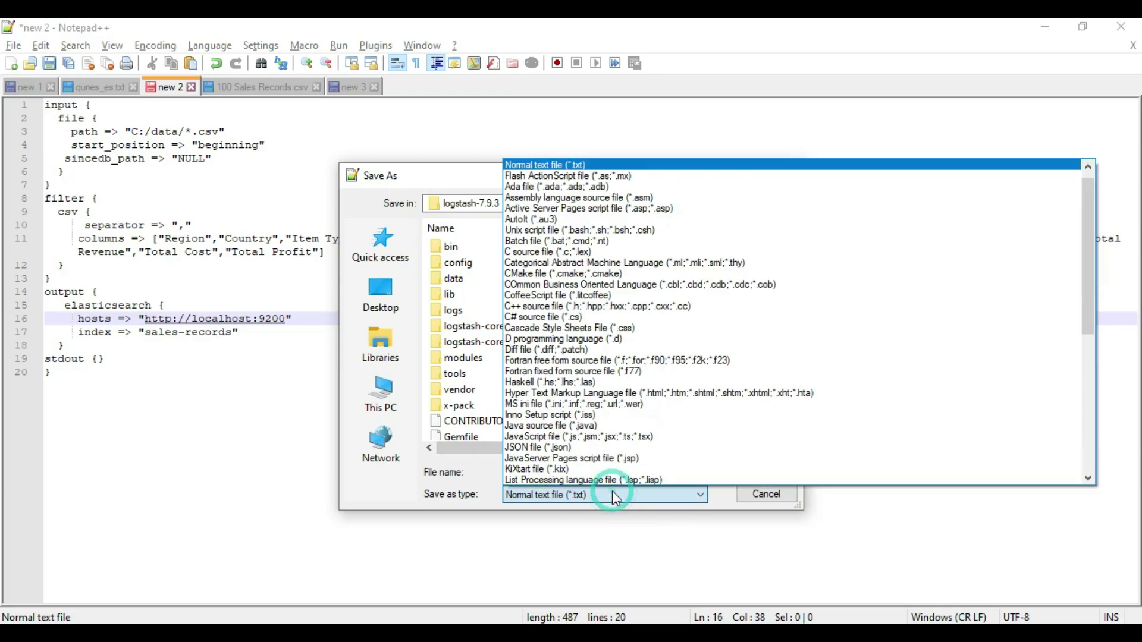
left_click(612, 489)
left_click(768, 474)
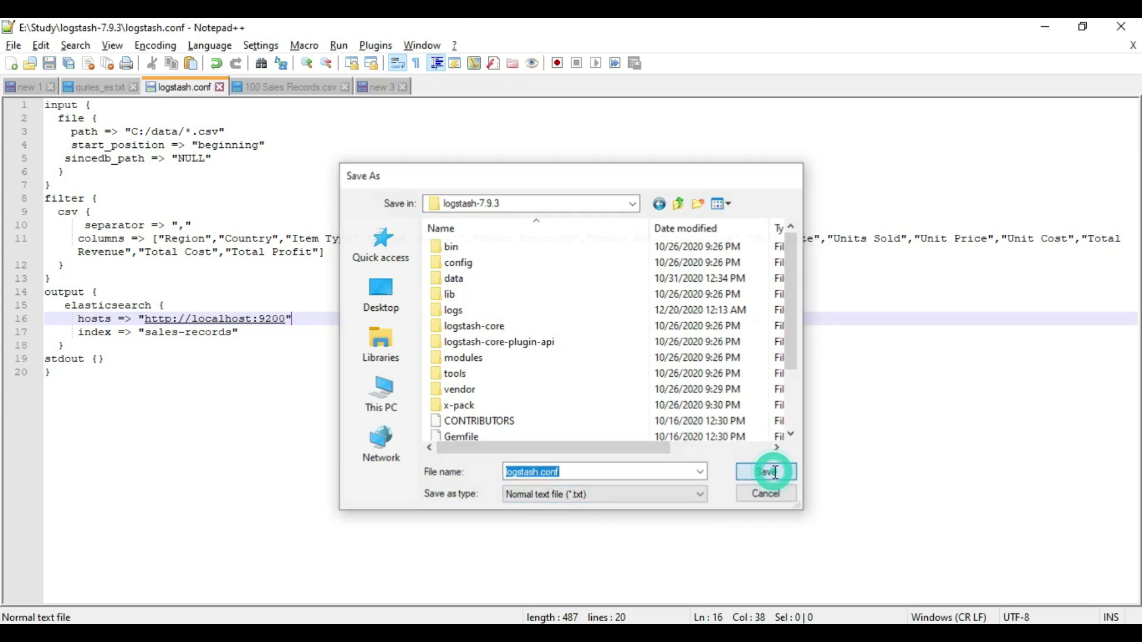
left_click(519, 466)
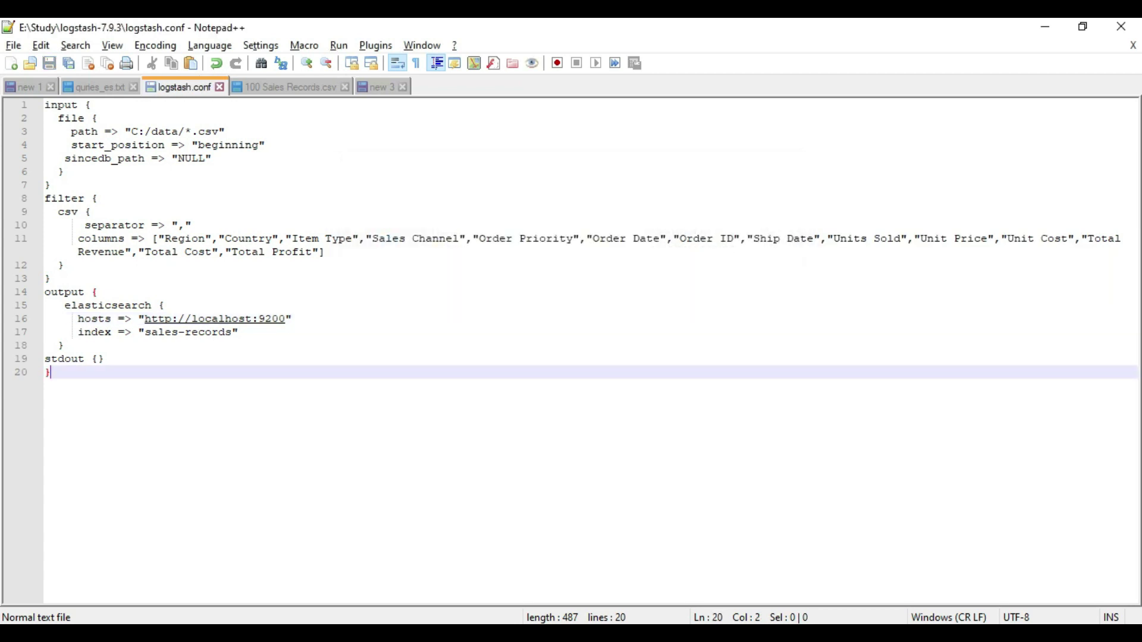
- Open logstash.conf from the logstash-7.9.3 folder and indent the sincedb_path line to align with start_position
mouse_move(430, 634)
left_click(349, 565)
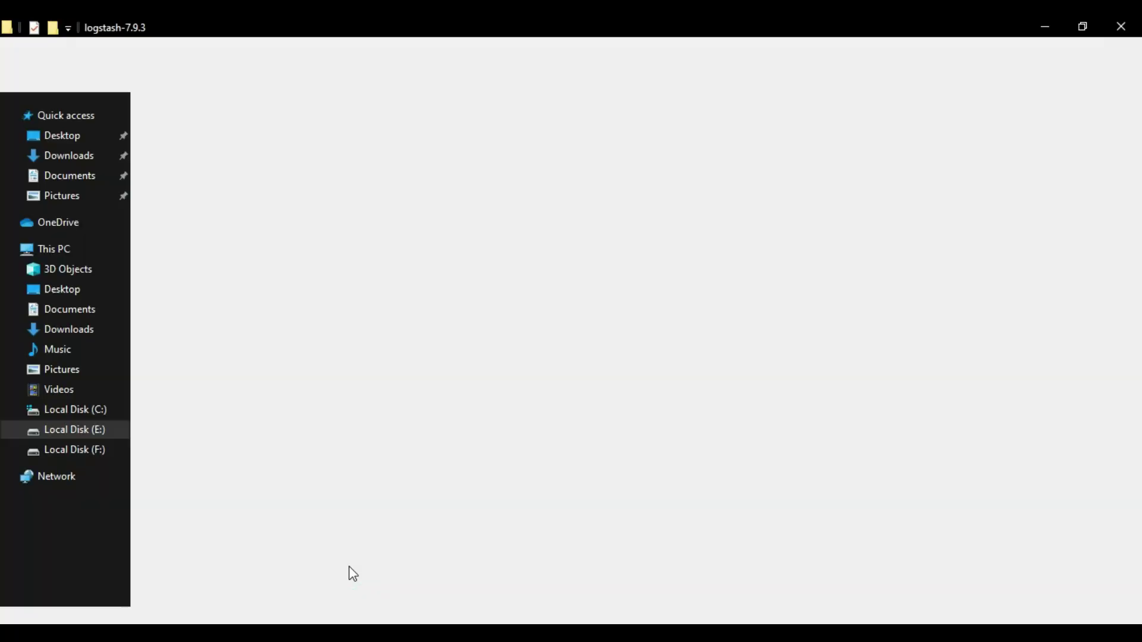
double_click(207, 396)
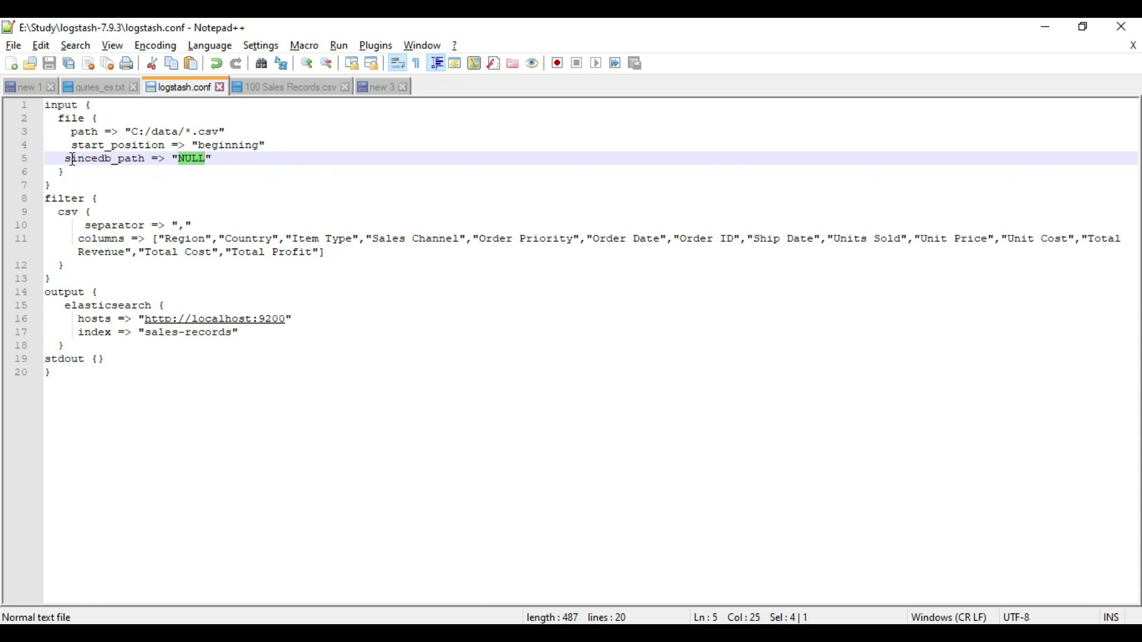
left_click_drag(65, 159, 45, 159)
key("Tab")
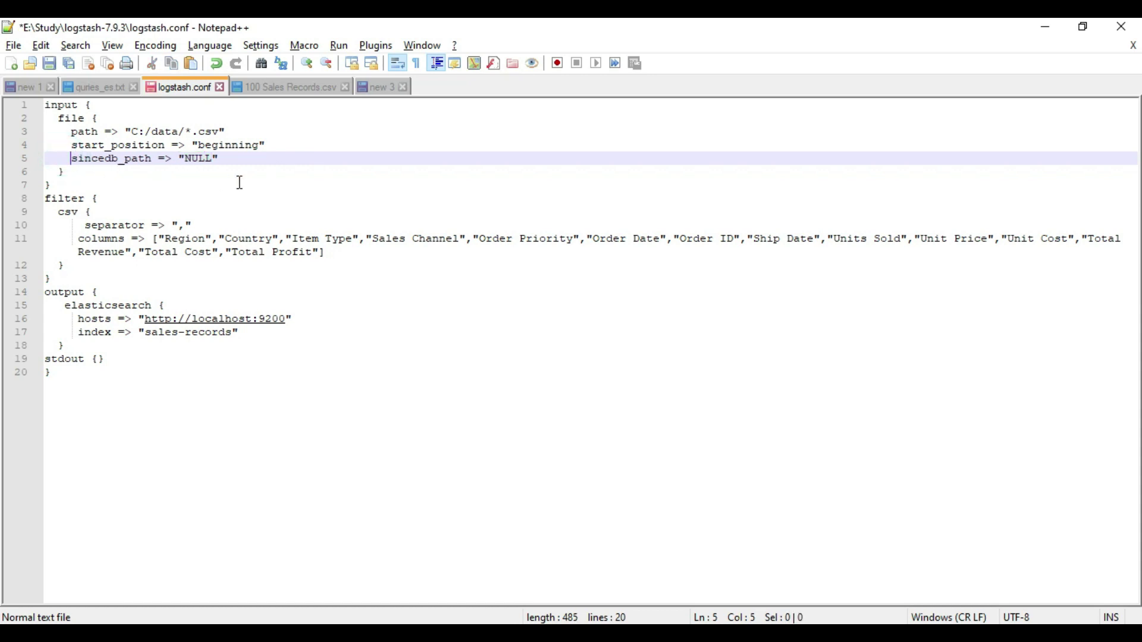
- Change the sincedb_path value in the file input block to "/dev/null"
double_click(97, 159)
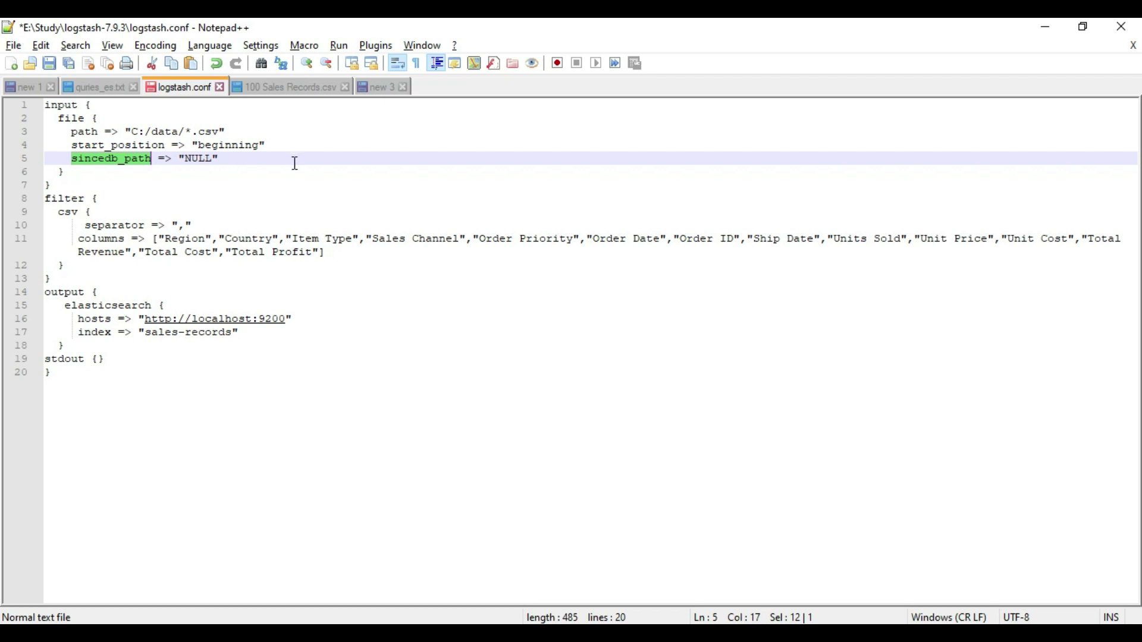
double_click(205, 160)
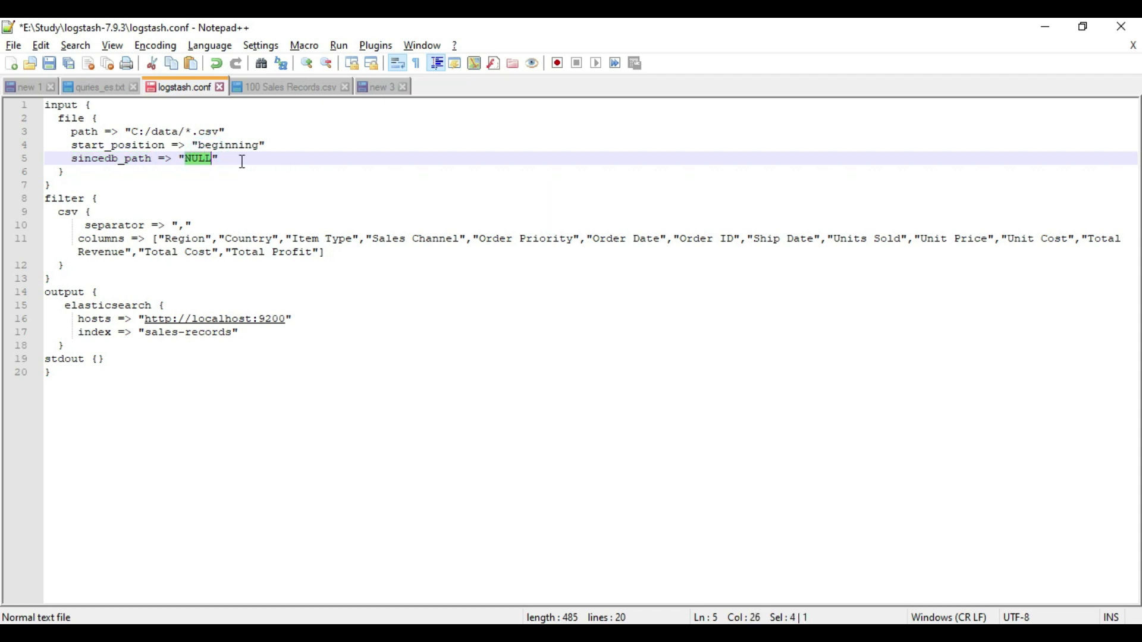
type("/dev/null")
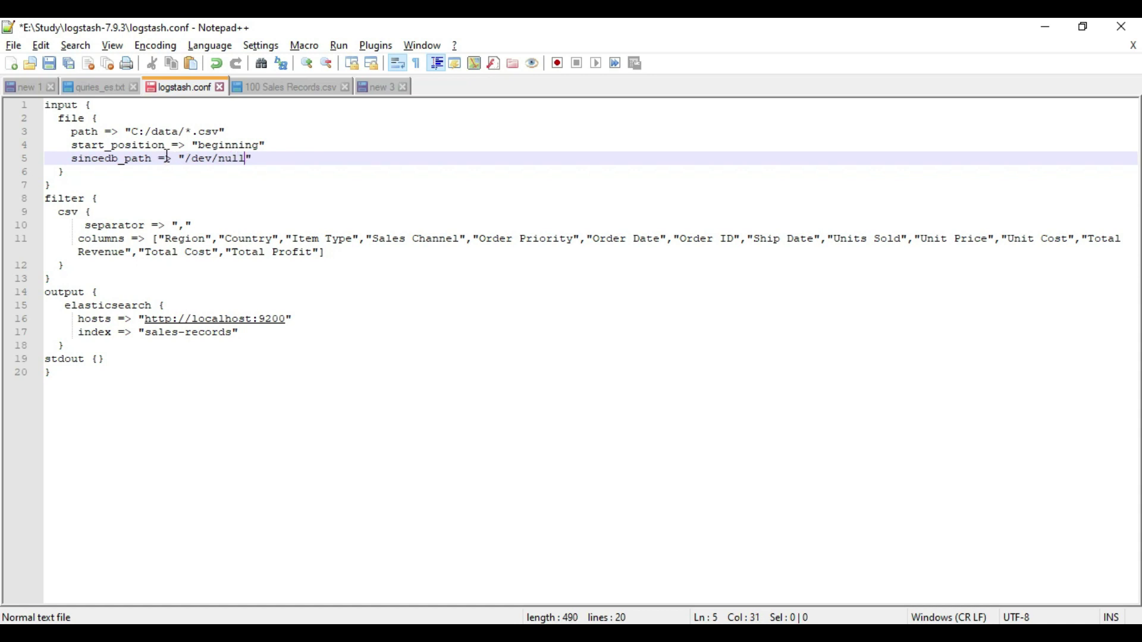
- Set the sincedb_path value back to "NULL" and save logstash.conf
left_click_drag(182, 161, 279, 158)
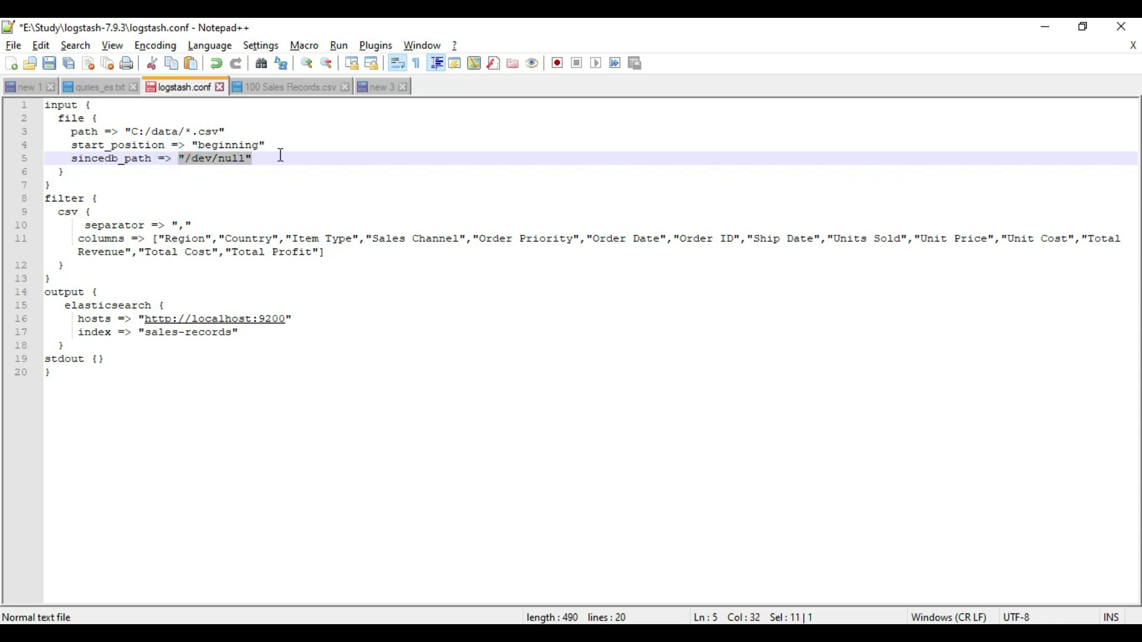
type("\"NULL")
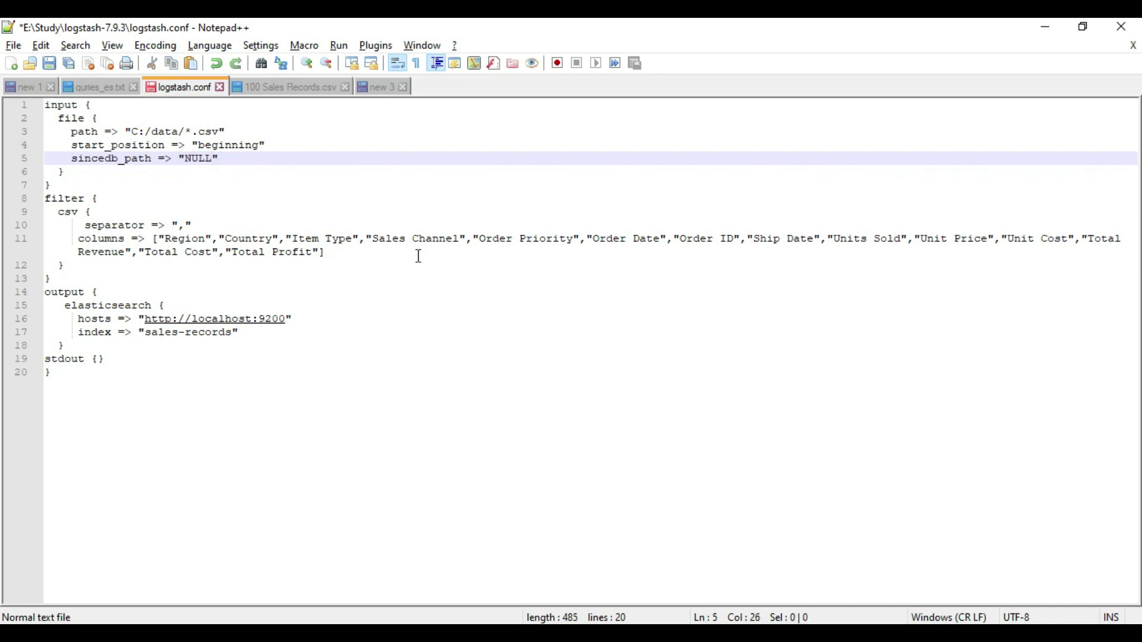
key("ctrl+s")
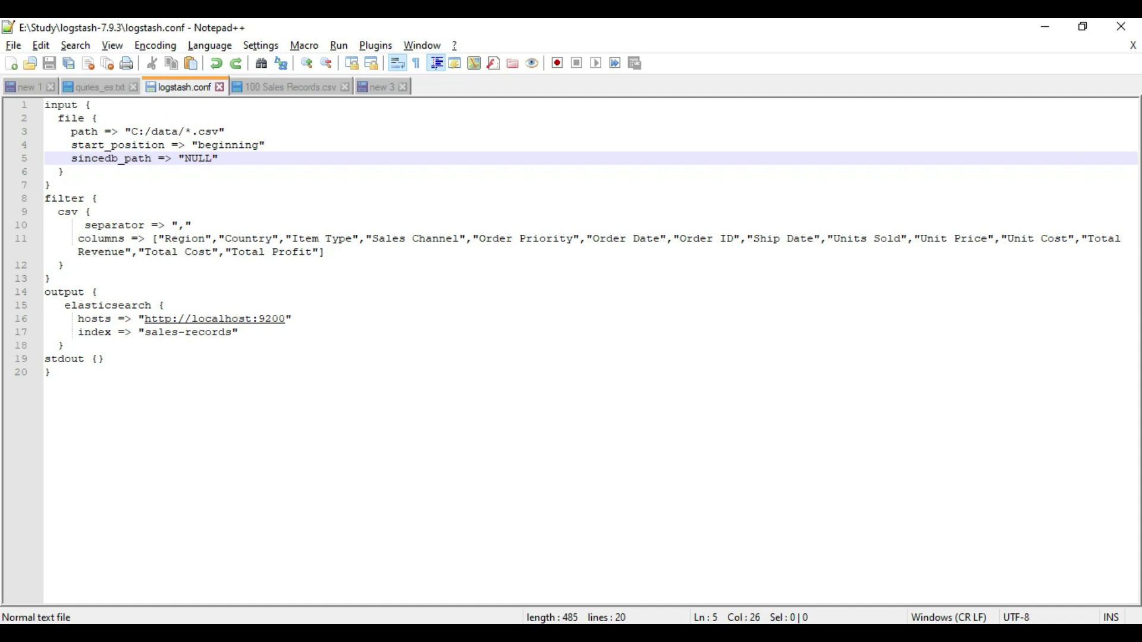
- Switch to the logstash-7.9.3 folder window and open a command prompt at that location
mouse_move(555, 633)
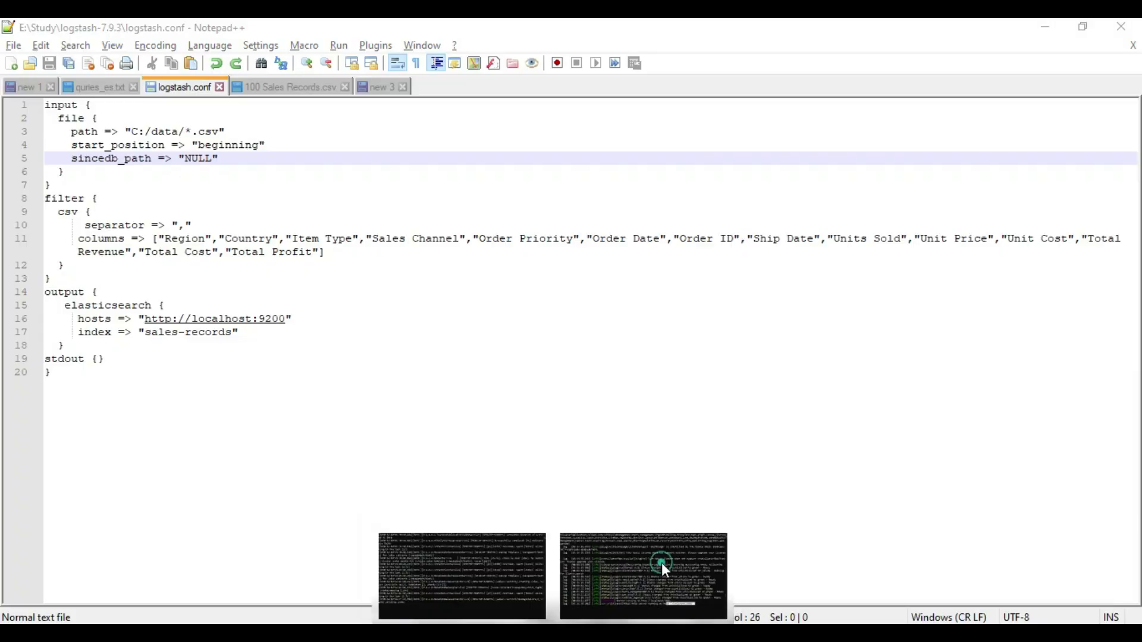
left_click(662, 563)
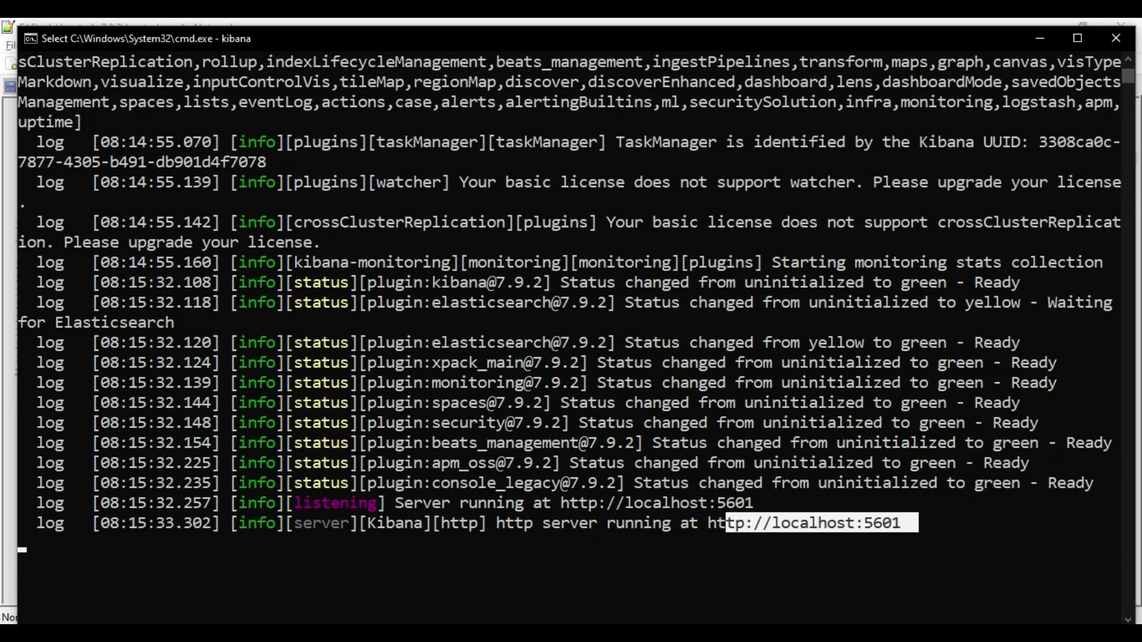
mouse_move(434, 633)
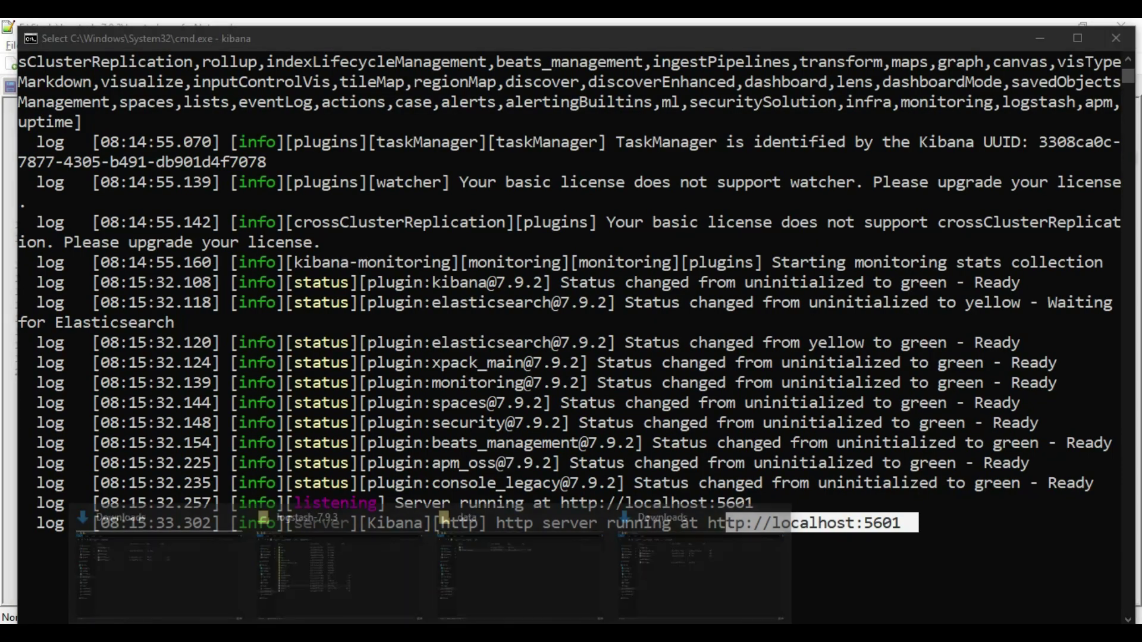
left_click(376, 559)
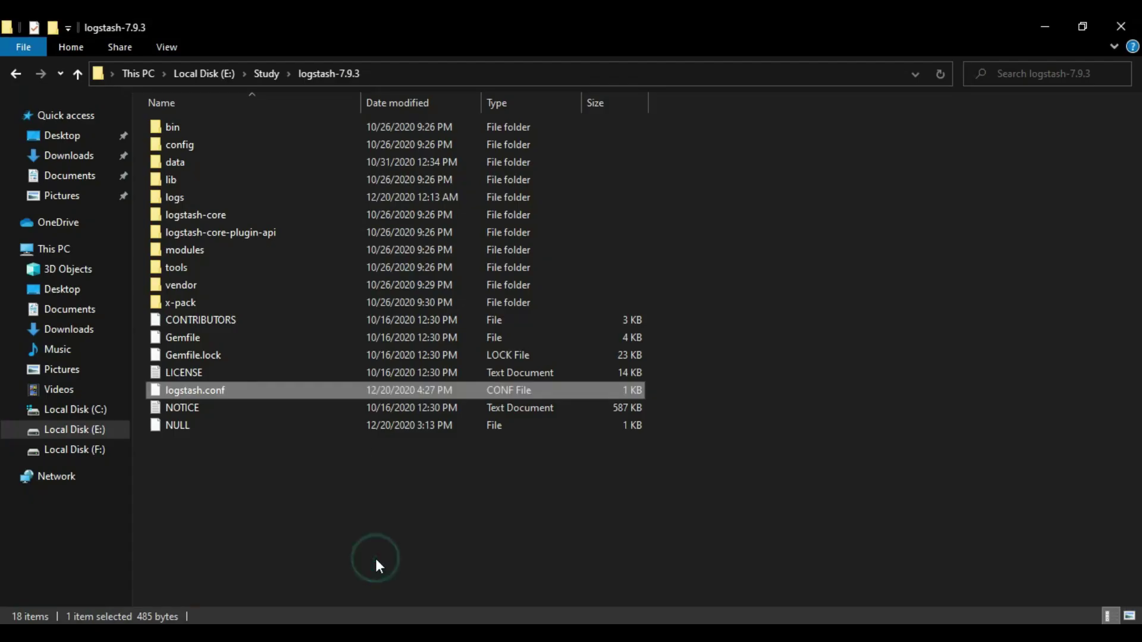
left_click(183, 126)
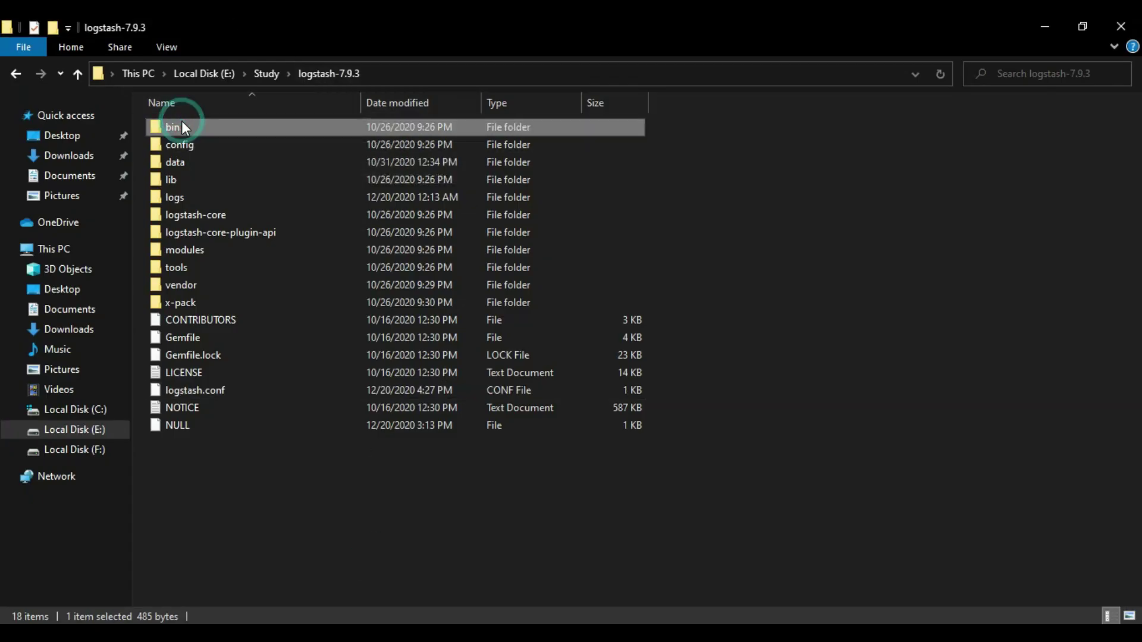
left_click(402, 72)
type("cmd")
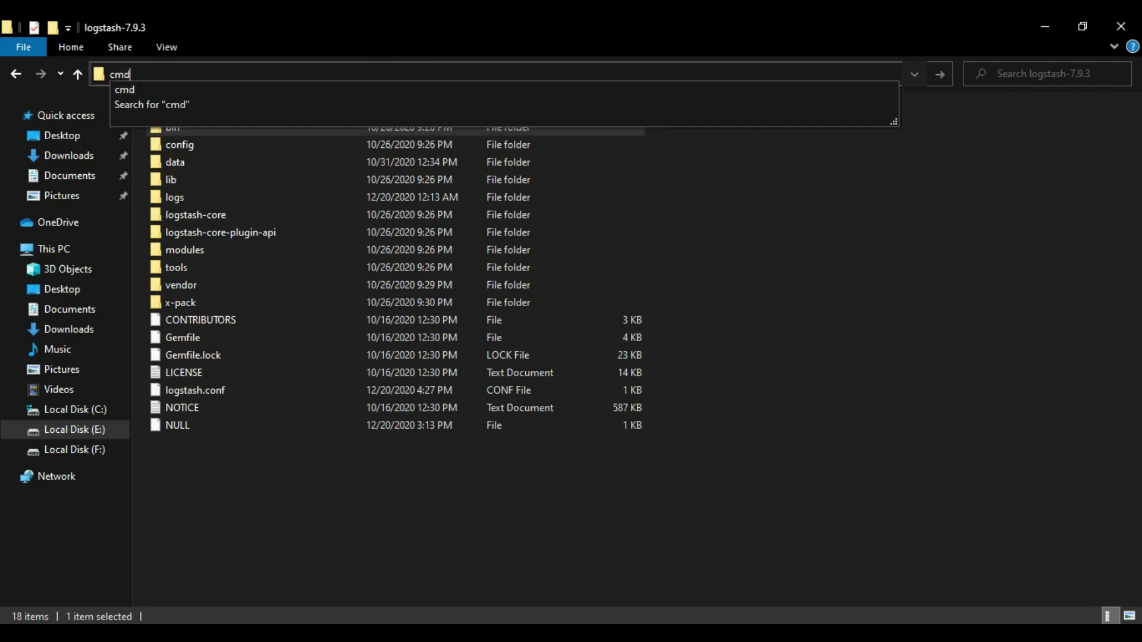
key("Return")
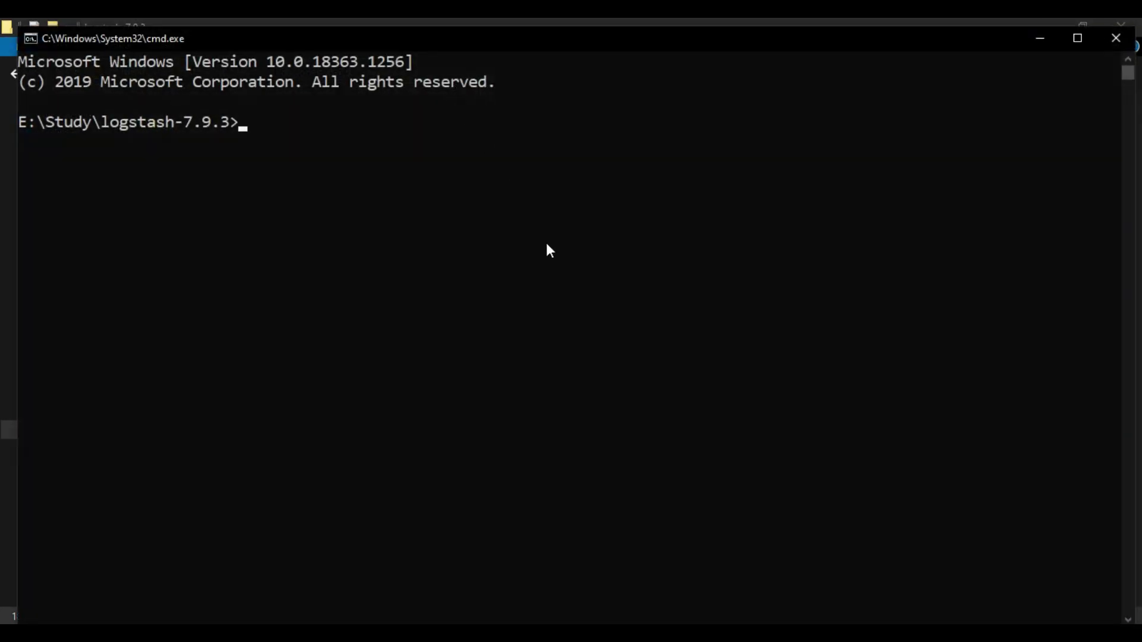
- Try to start Logstash with the command bin/logstash -f logstash.conf
type("bin/logstash")
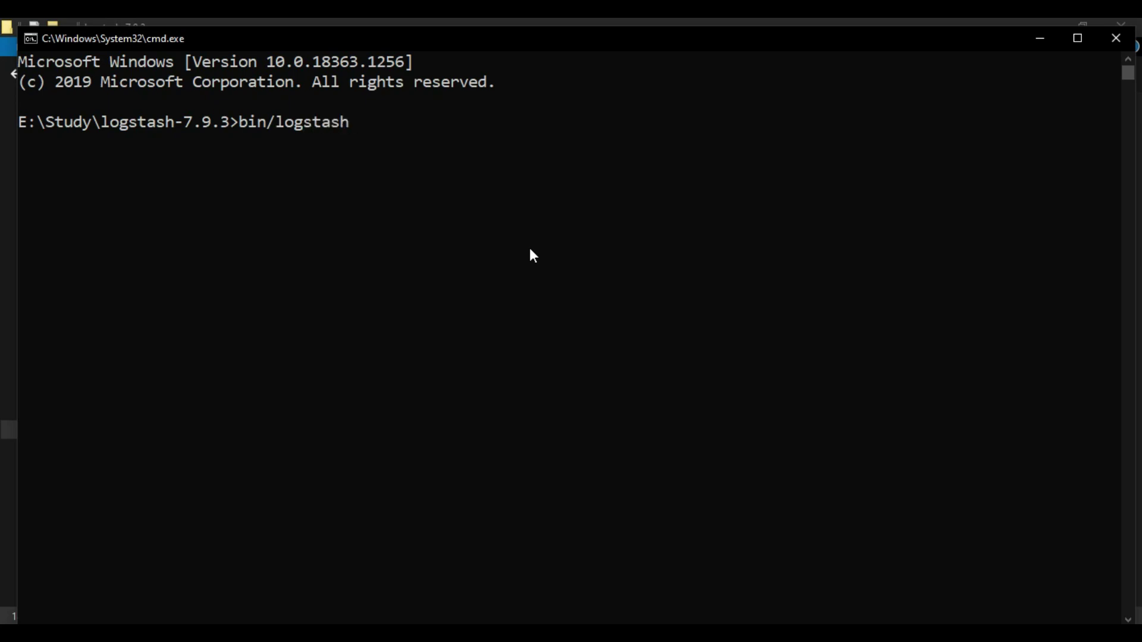
type(" -f logstash.conf")
key("Return")
- Recall the Logstash command, replace the forward slash with a backslash, and run bin\logstash -f logstash.conf
key("Up")
key("Left")
key("Left")
key("Left")
key("Left")
key("Left")
key("Left")
key("Left")
key("Left")
key("Left")
key("Left")
key("Left")
key("Left")
key("Left")
key("Left")
key("Left")
key("Left")
key("Left")
key("Left")
key("Left")
key("Left")
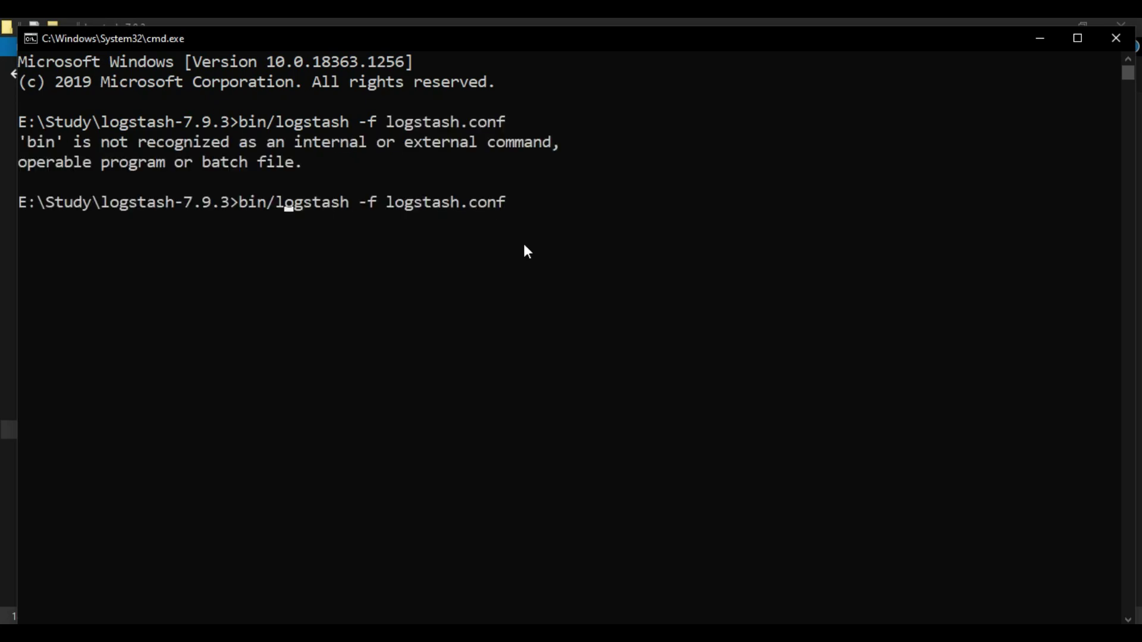
key("BackSpace")
type("\\")
key("Return")
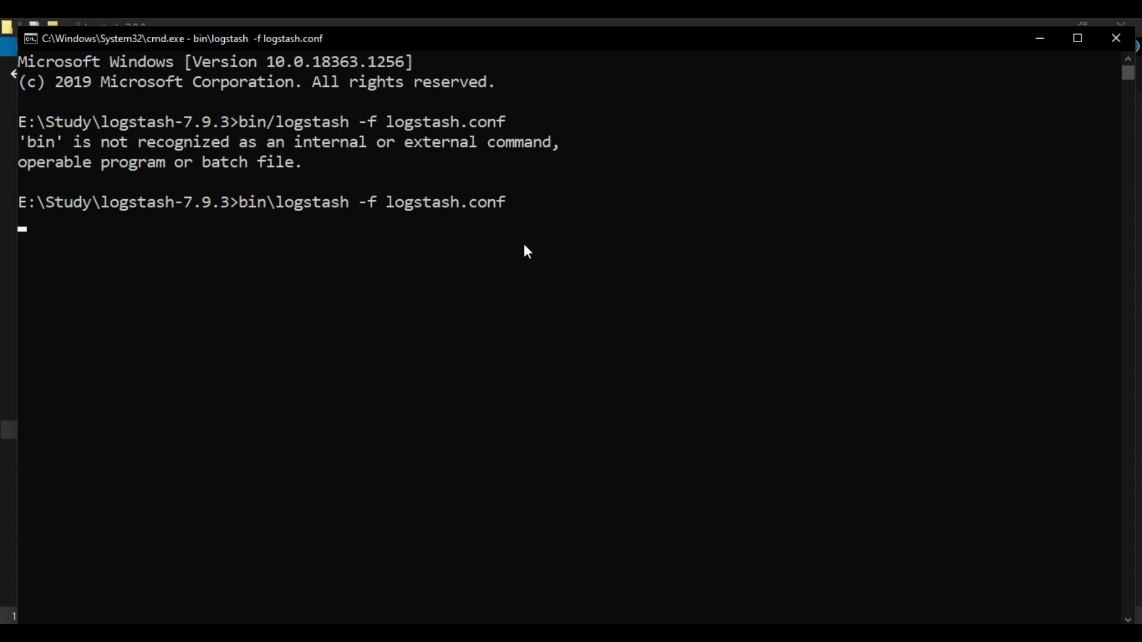
- Examine the Logstash console log for the pipeline start and API endpoint messages
left_click_drag(625, 242, 764, 247)
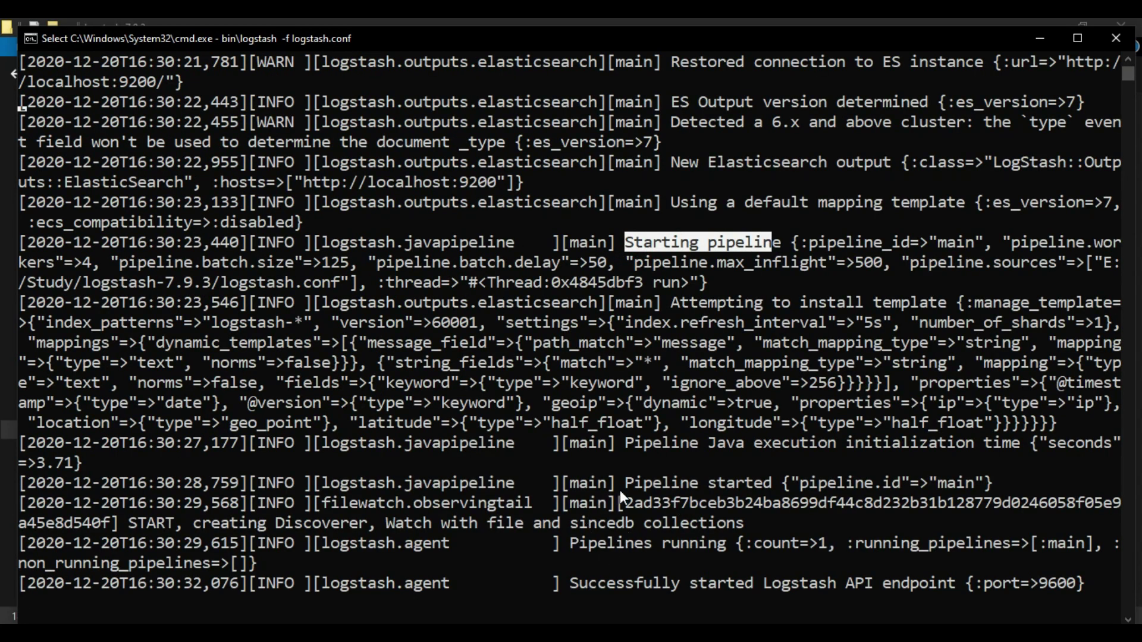
left_click_drag(633, 482, 750, 482)
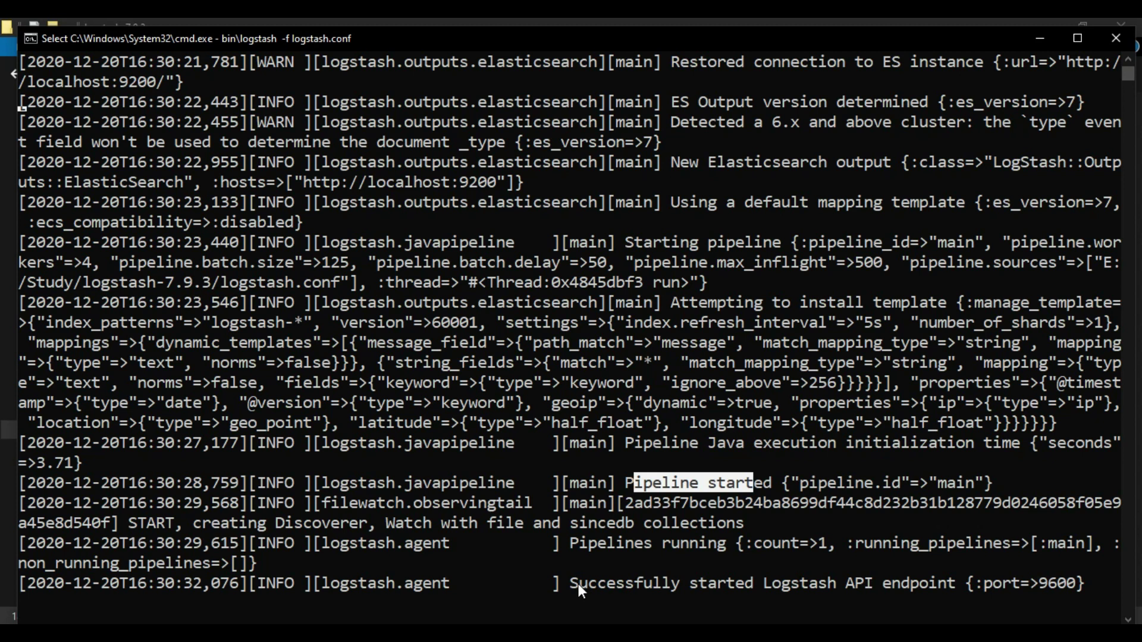
left_click_drag(571, 584, 785, 587)
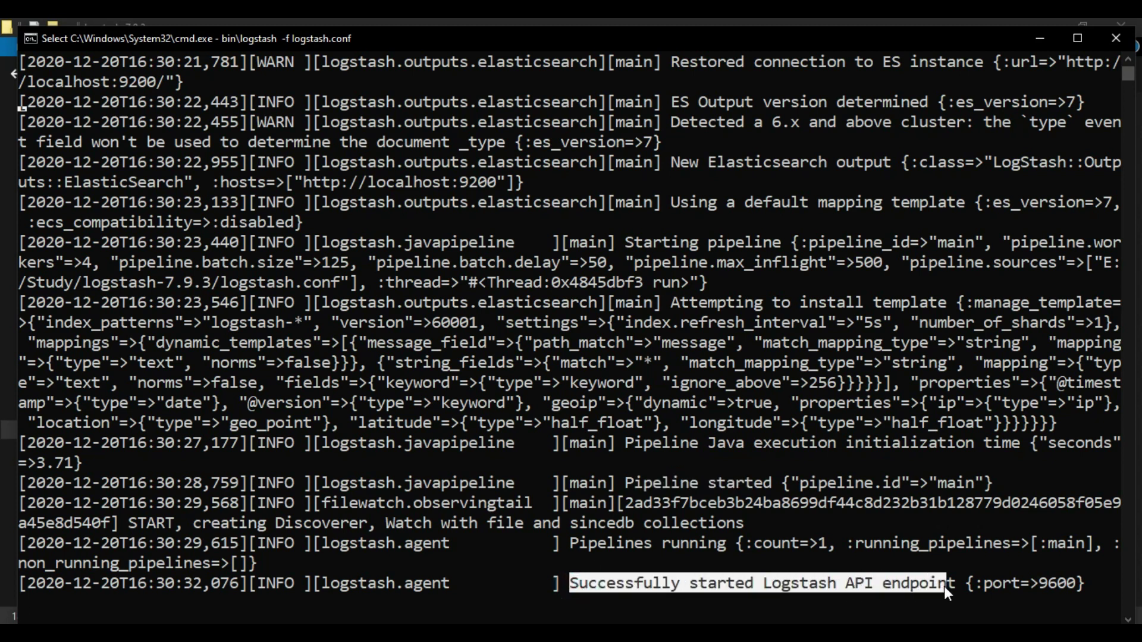
left_click_drag(952, 587, 963, 587)
left_click(546, 503)
scroll(980, 307, "up", 1)
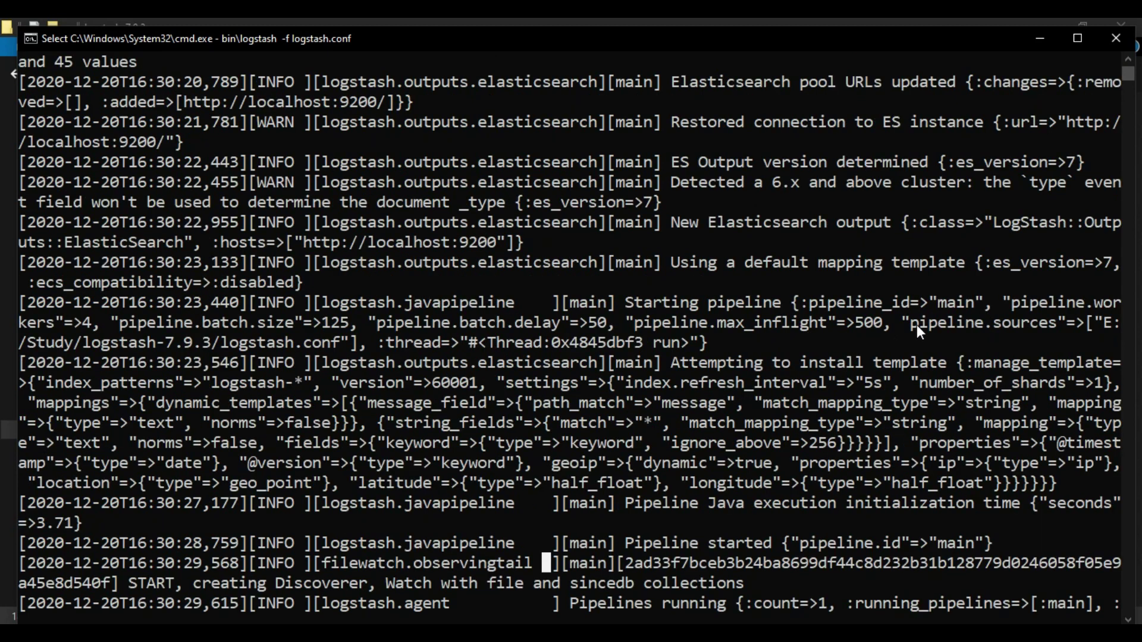
- Check the pipeline.sources path in the log, then review the input path in logstash.conf in Notepad++
left_click_drag(906, 325, 338, 349)
left_click(243, 342)
left_click_drag(221, 344, 356, 345)
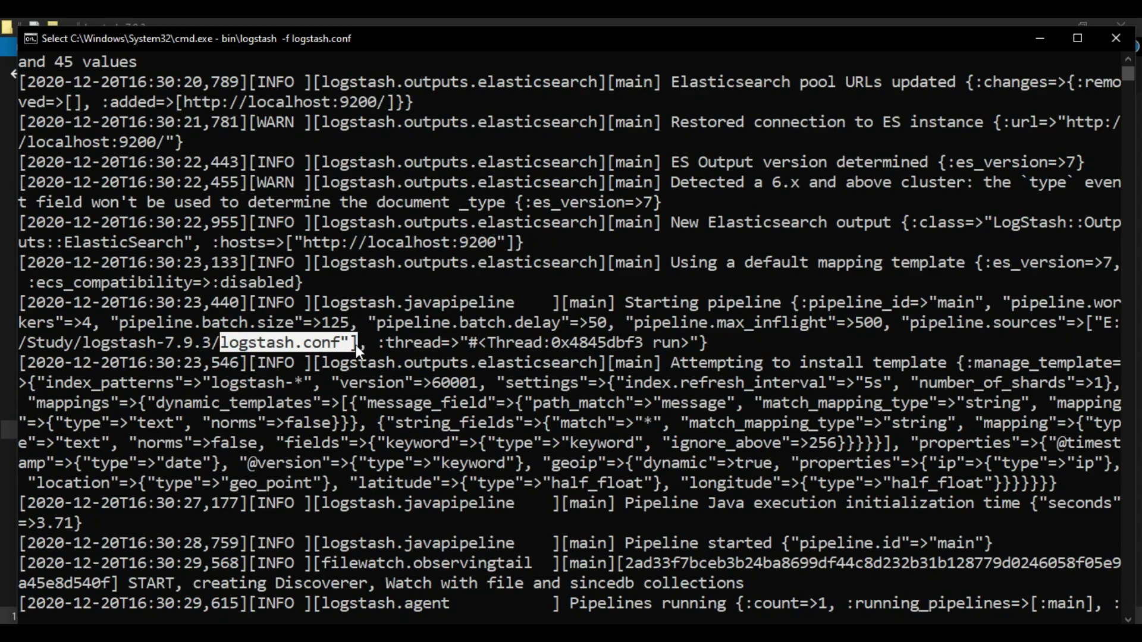
key("alt+Tab")
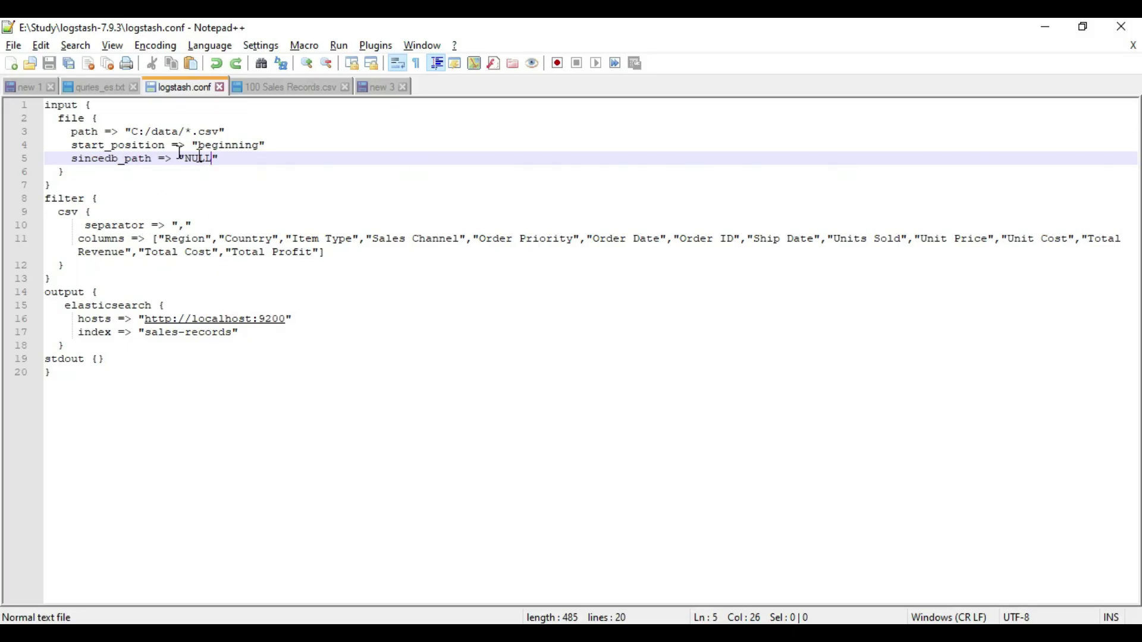
double_click(215, 131)
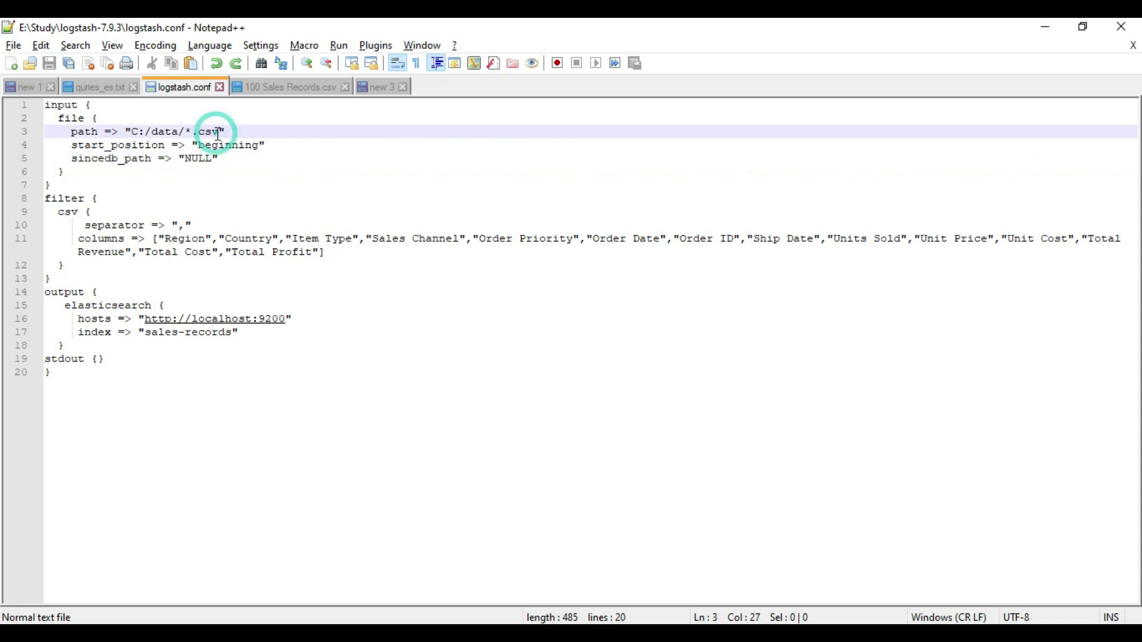
- Switch to Kibana Dev Tools in the browser and check its address against the server URL in the Kibana console window
left_click(1056, 33)
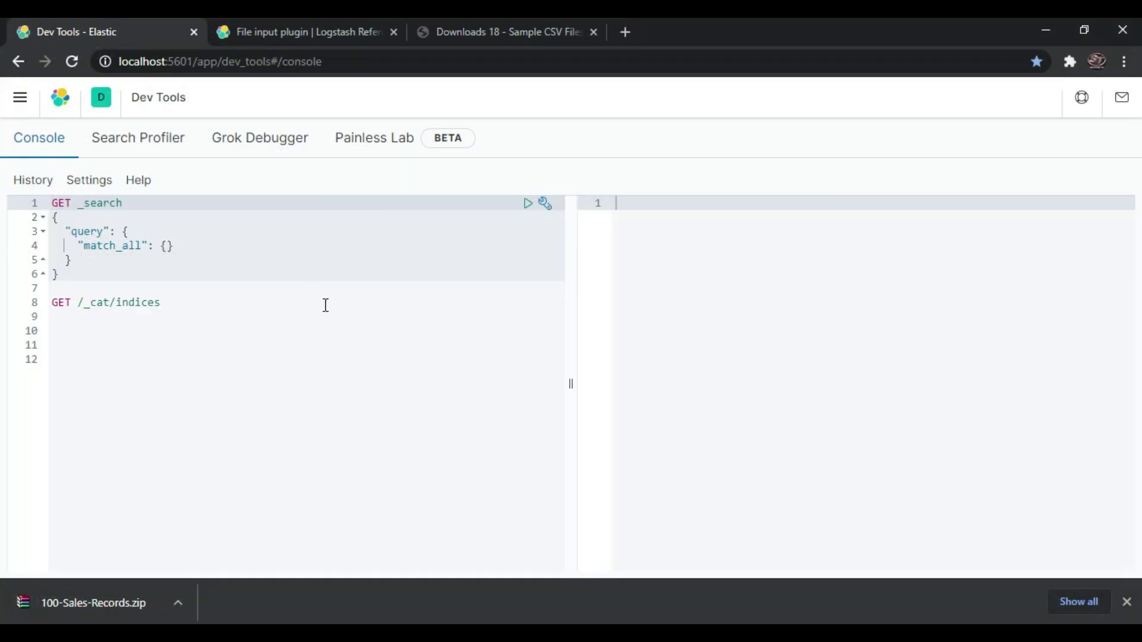
left_click(281, 280)
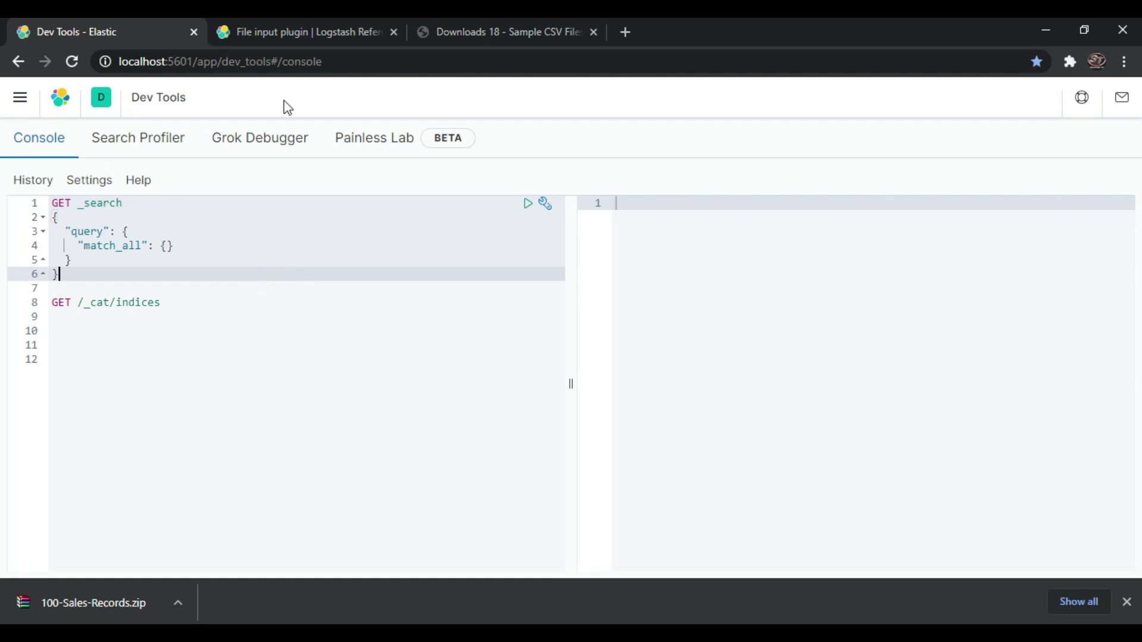
left_click(335, 63)
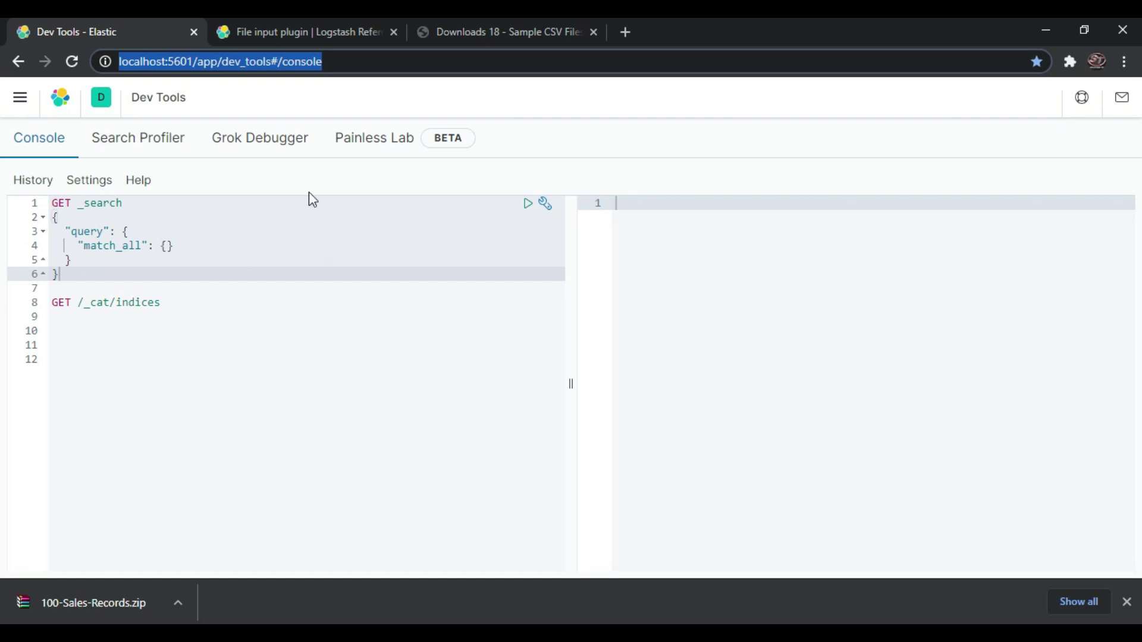
mouse_move(555, 634)
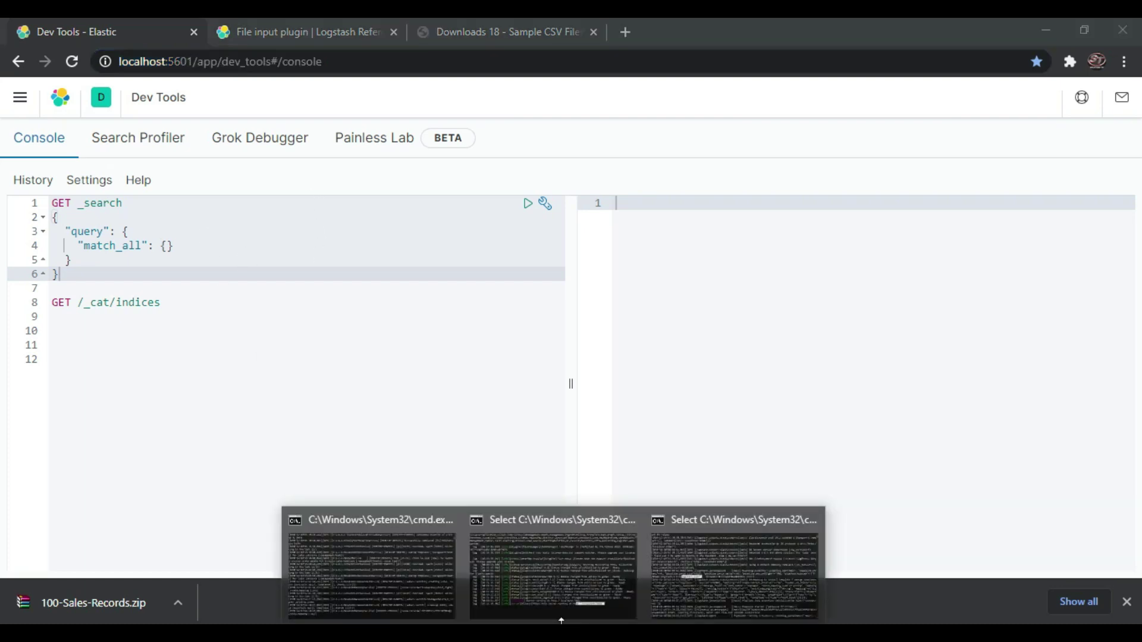
left_click(772, 573)
left_click(845, 530)
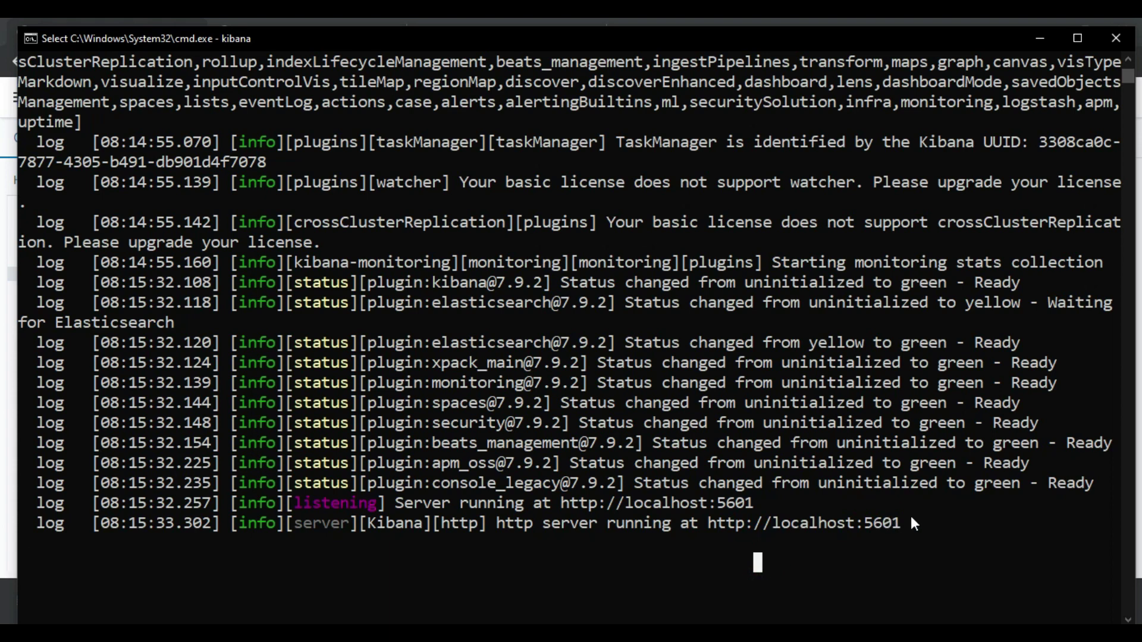
left_click_drag(911, 515, 715, 520)
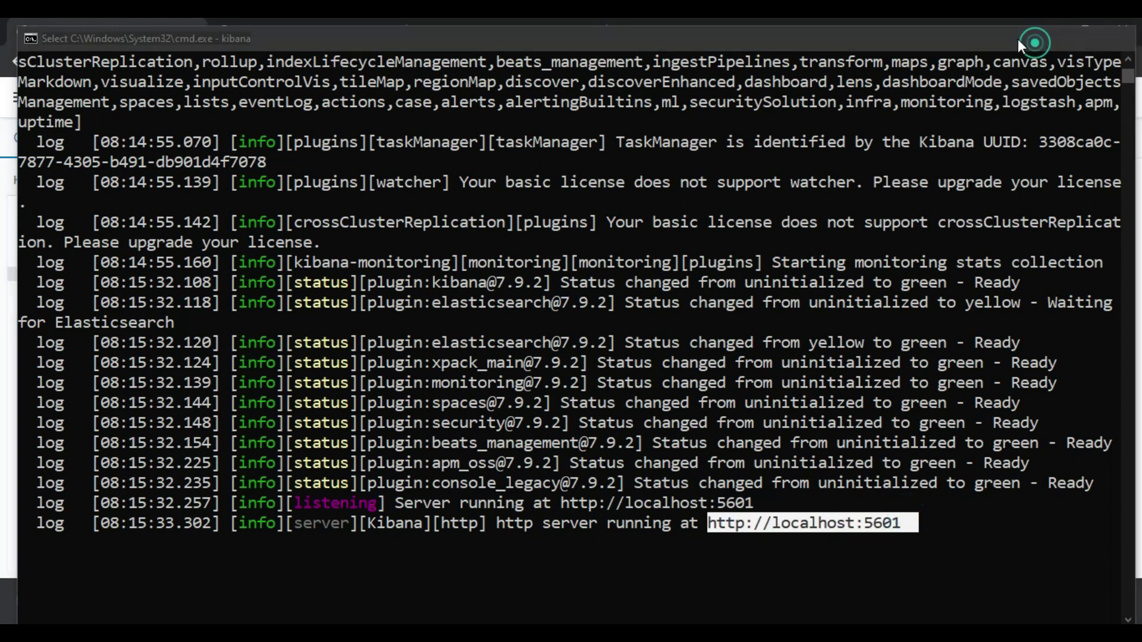
- Return to the Dev Tools console and run the GET /_cat/indices request to list the Elasticsearch indices
left_click(1038, 37)
left_click(183, 60)
left_click(183, 305)
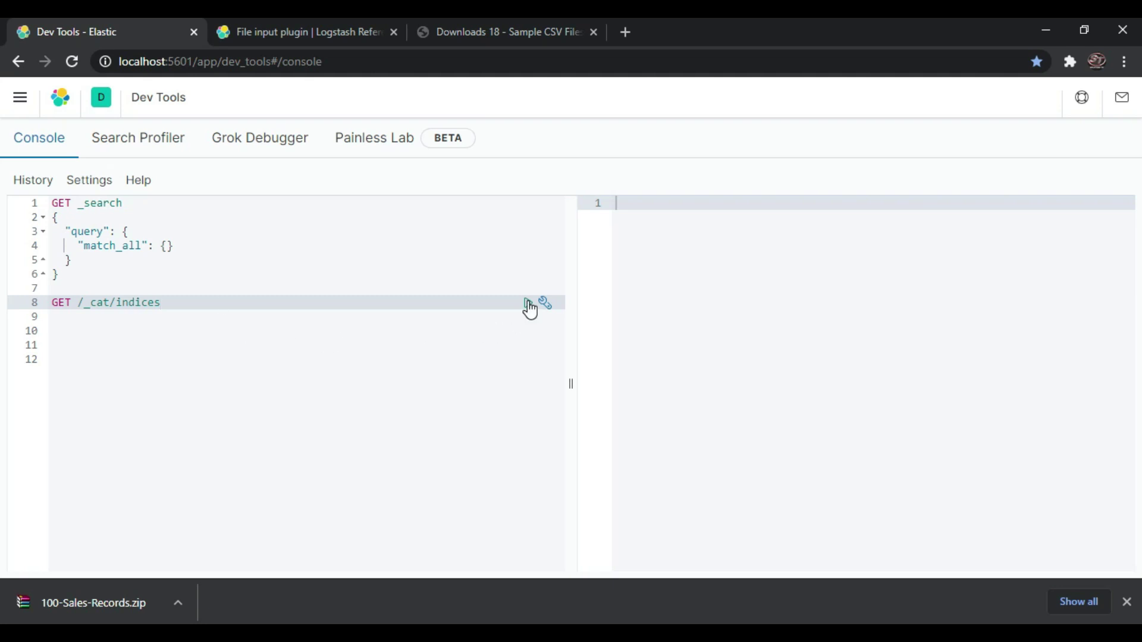
left_click(93, 305)
double_click(133, 304)
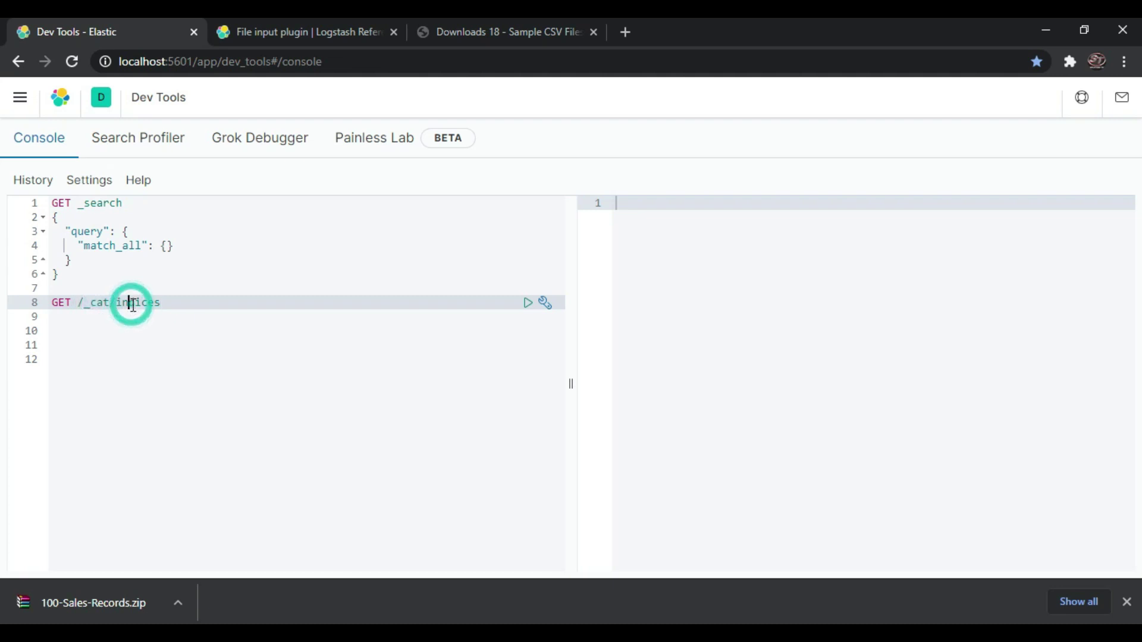
left_click(527, 305)
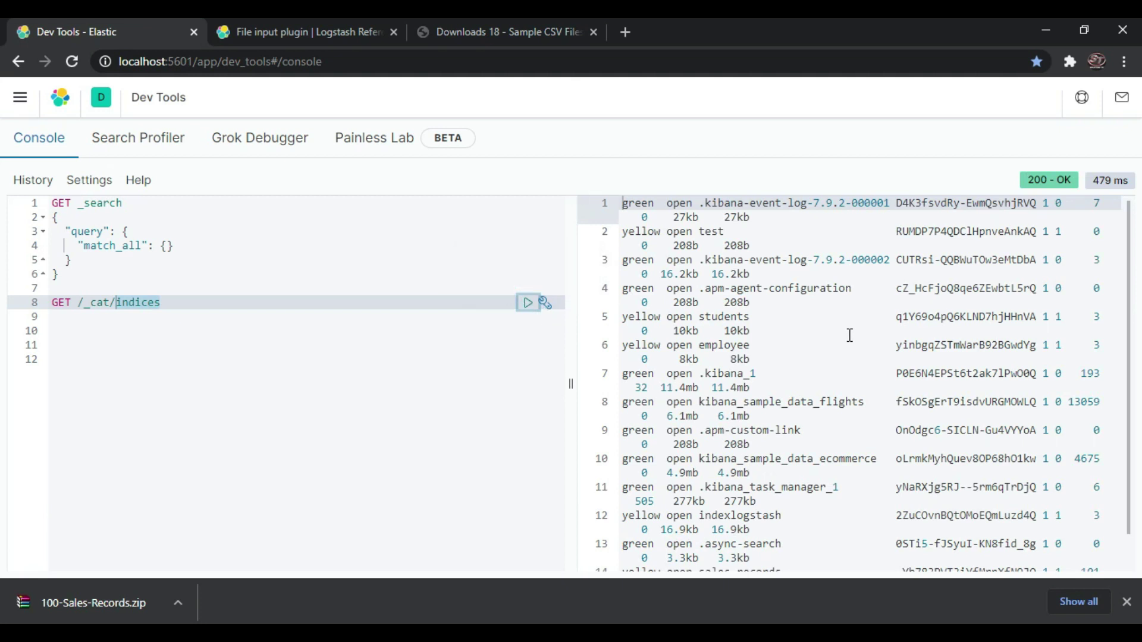
- Find the sales-records index in the response, and copy the matching output index name from logstash.conf in Notepad++
scroll(781, 332, "down", 1)
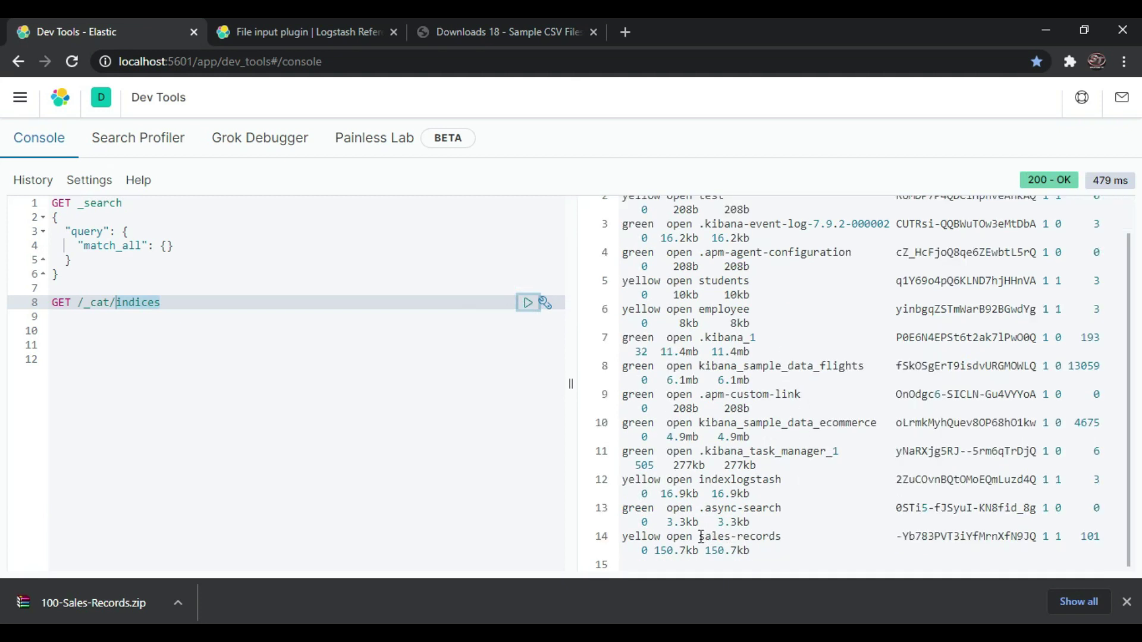
left_click_drag(702, 537, 782, 536)
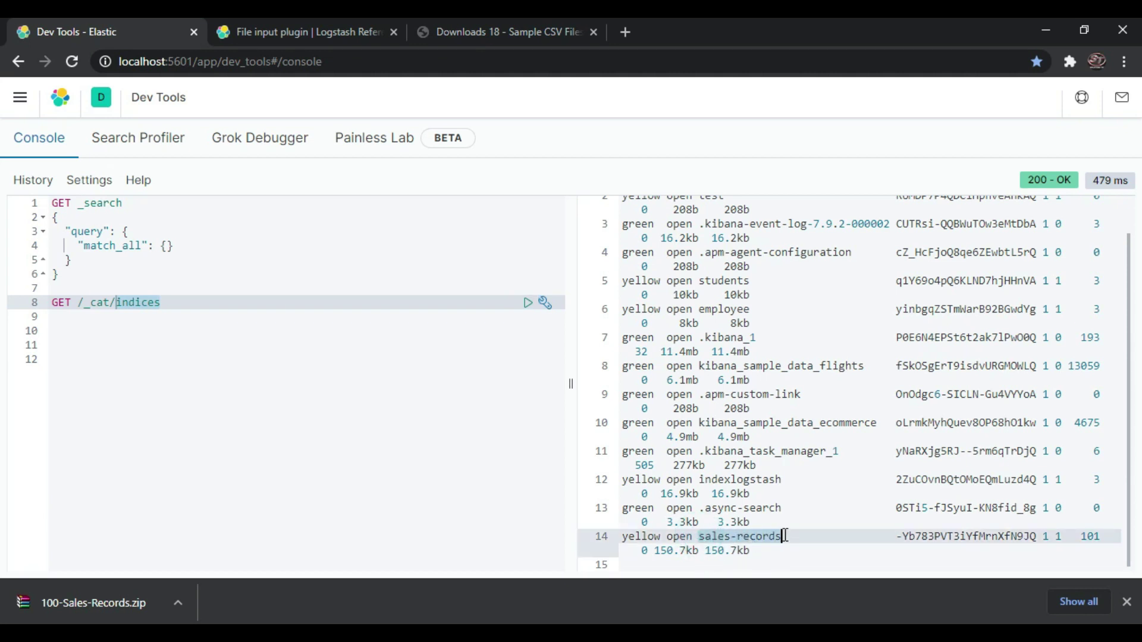
key("alt+Tab")
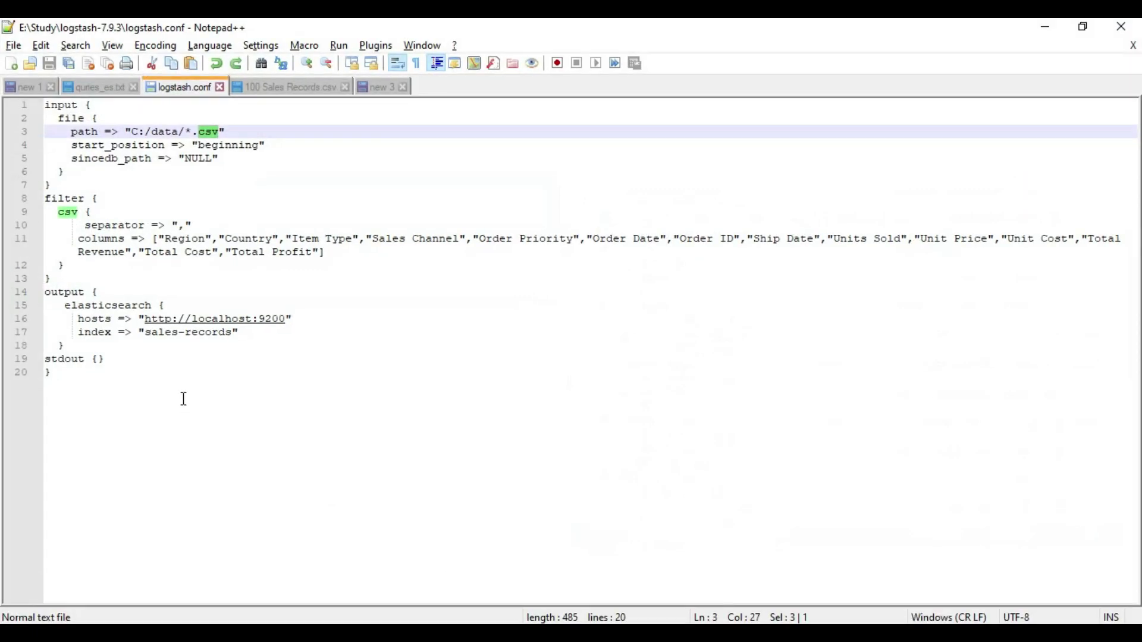
left_click_drag(139, 333, 265, 334)
key("ctrl+c")
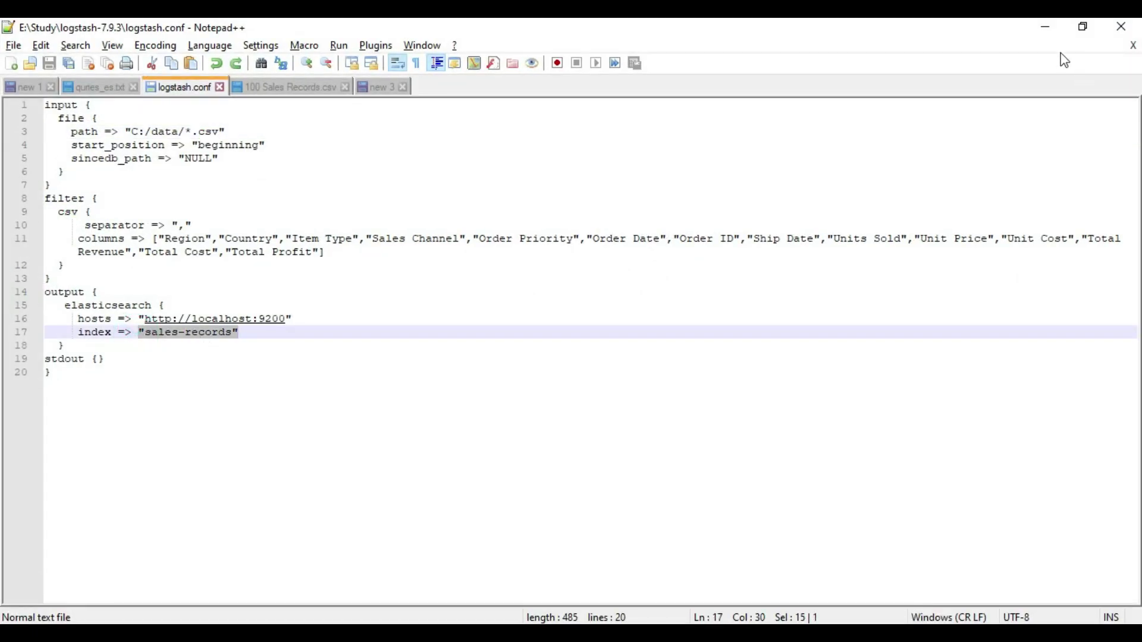
left_click(1047, 27)
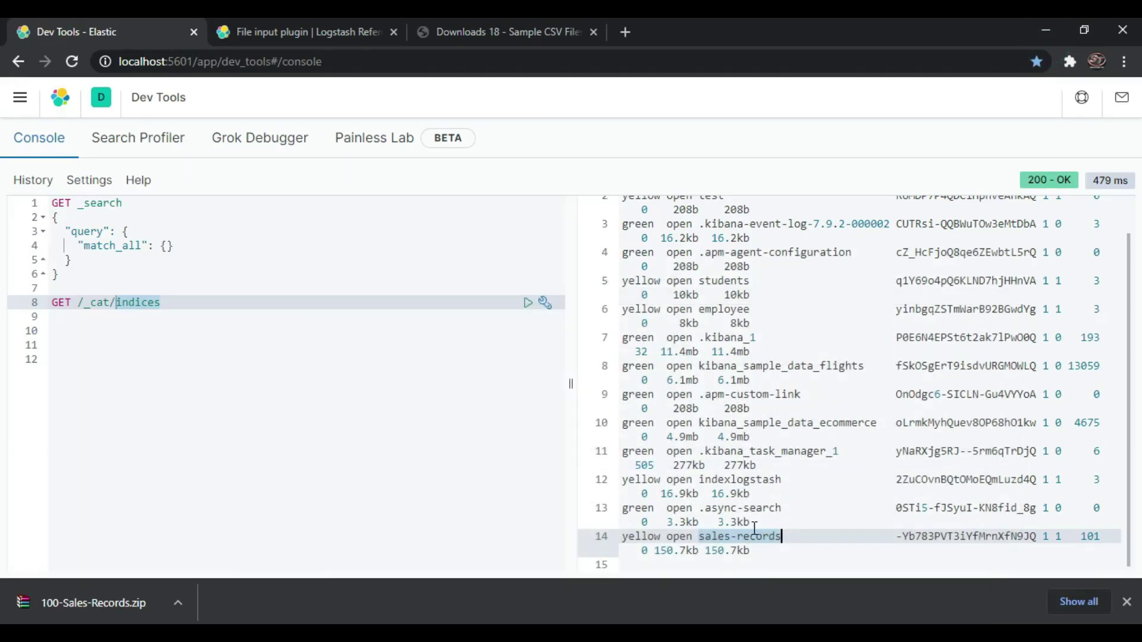
- Add a GET sales-records/_search request below the indices request in the Dev Tools console and run it
left_click(173, 301)
key("Return")
key("Return")
type("GET")
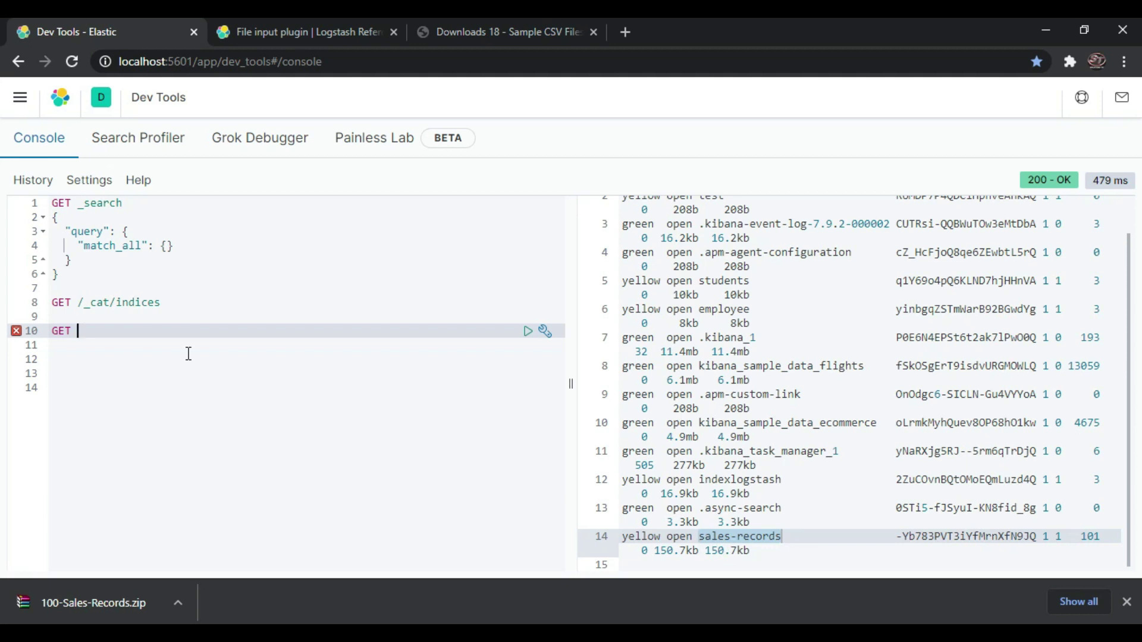
key("ctrl+v")
type("/_sear")
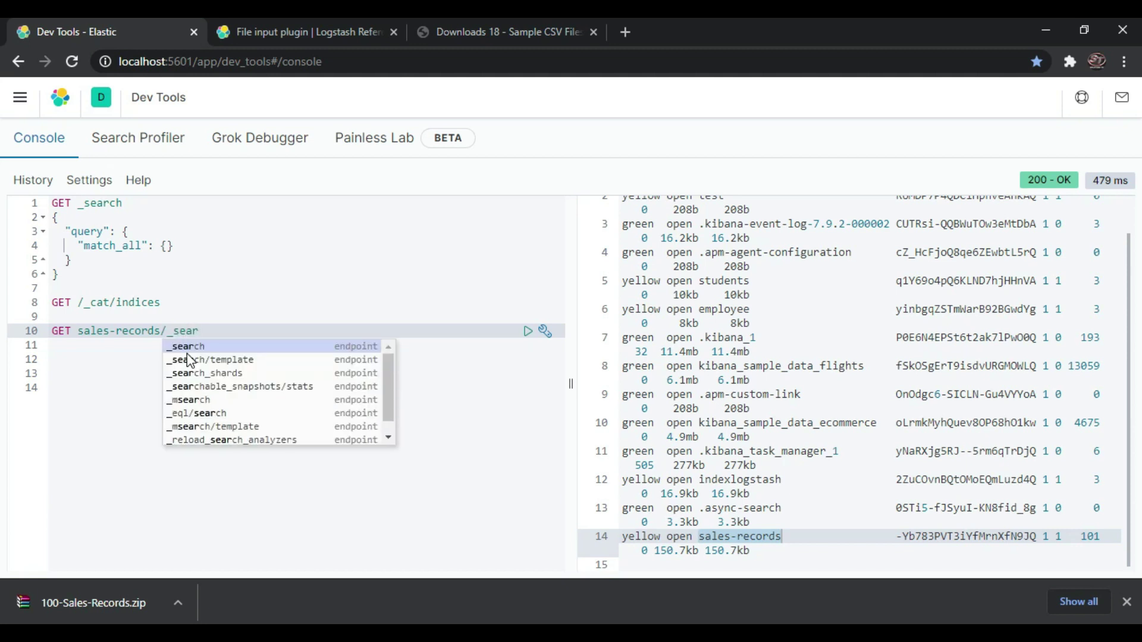
type("ch")
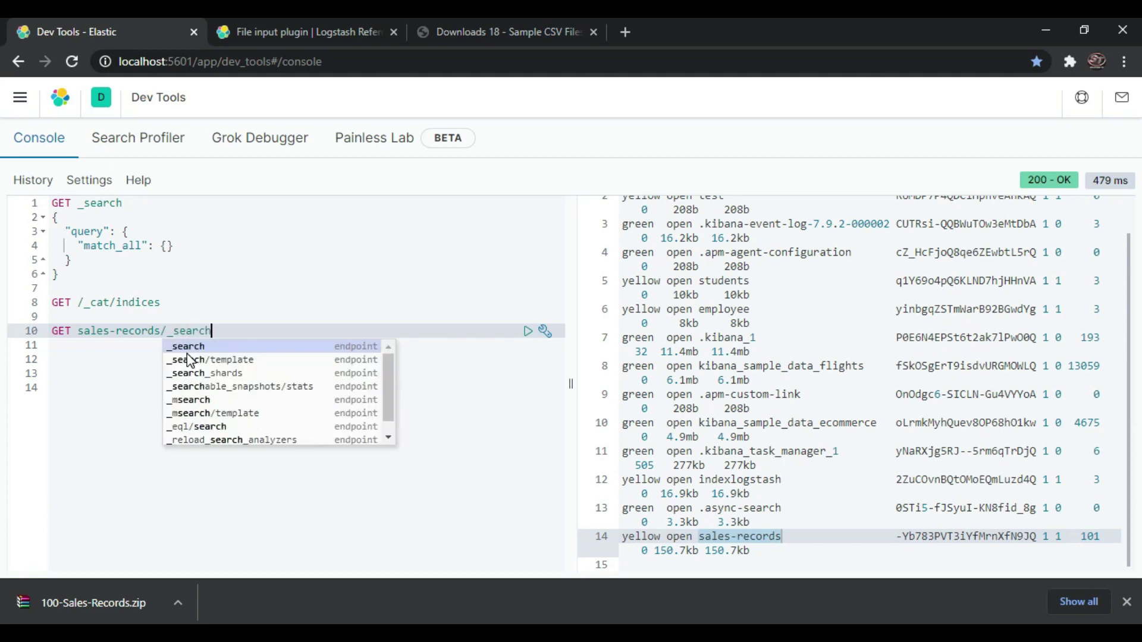
left_click(529, 333)
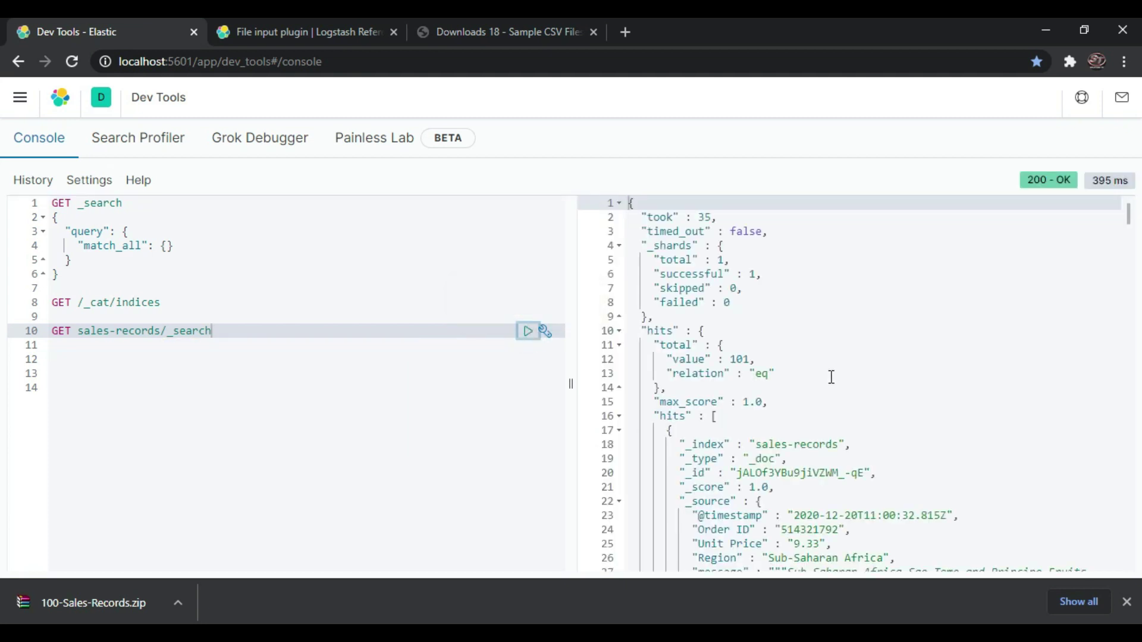
- Examine the total hits value and the first document's source fields in the search response
scroll(832, 378, "down", 3)
scroll(832, 377, "up", 1)
left_click_drag(667, 310, 828, 314)
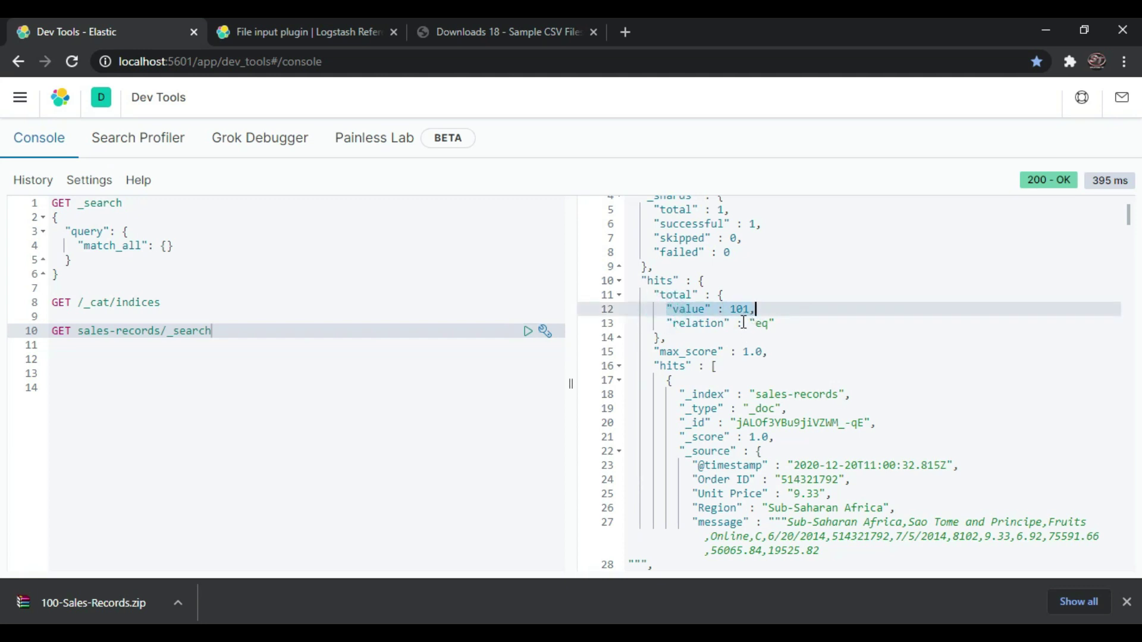
scroll(859, 428, "down", 4)
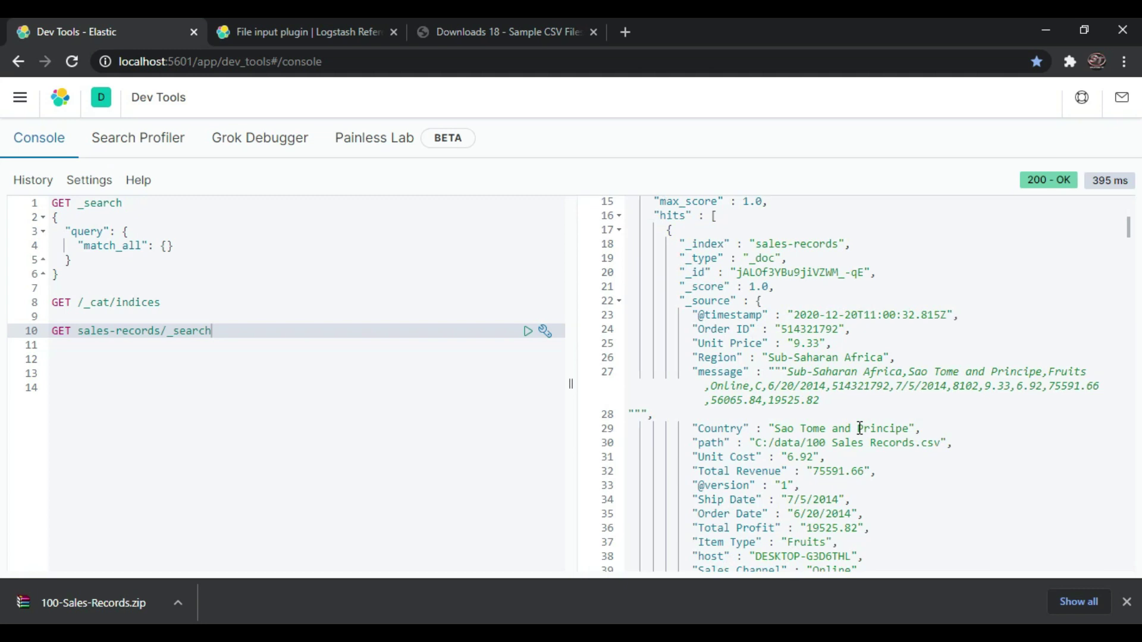
scroll(860, 428, "down", 3)
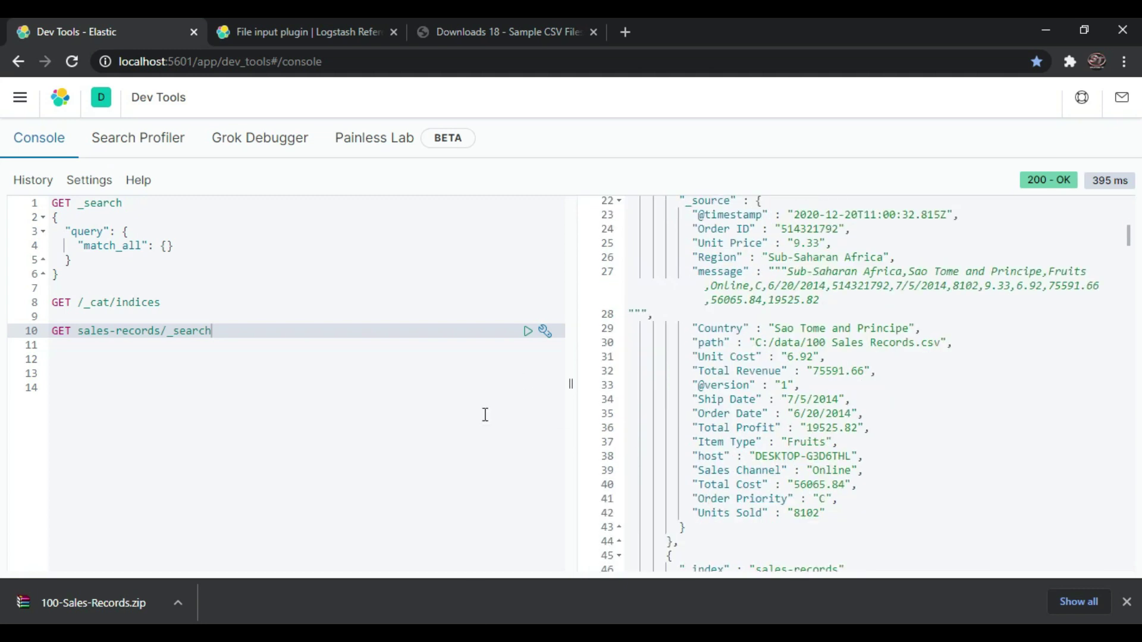
- Switch to File Explorer and check the 100 Sales Records source file in the C: drive's data folder
mouse_move(459, 554)
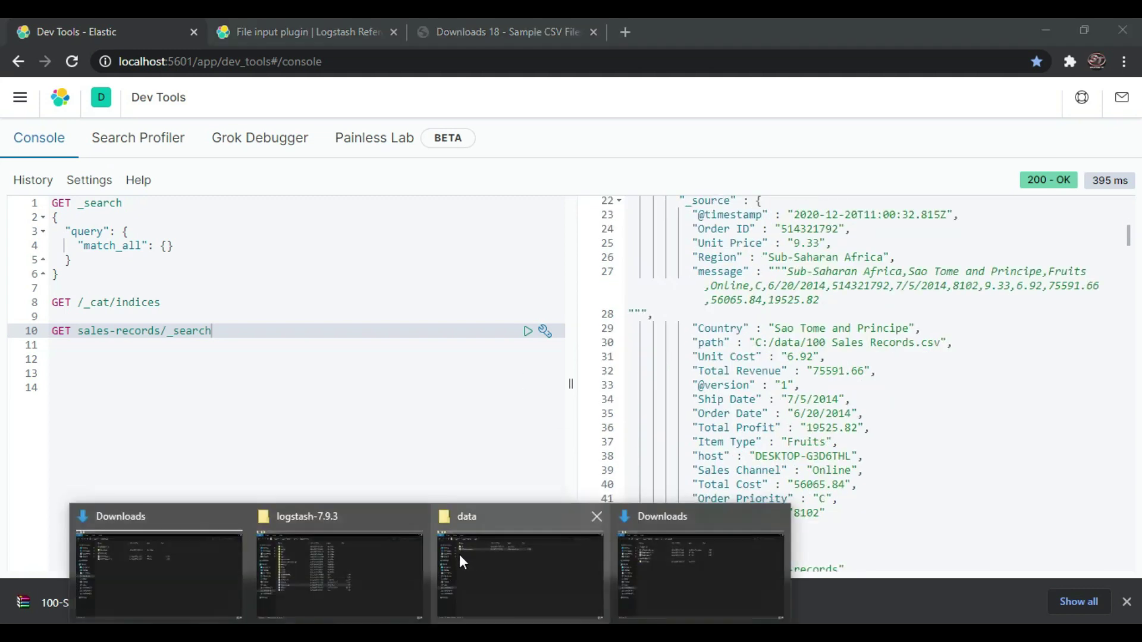
left_click(531, 562)
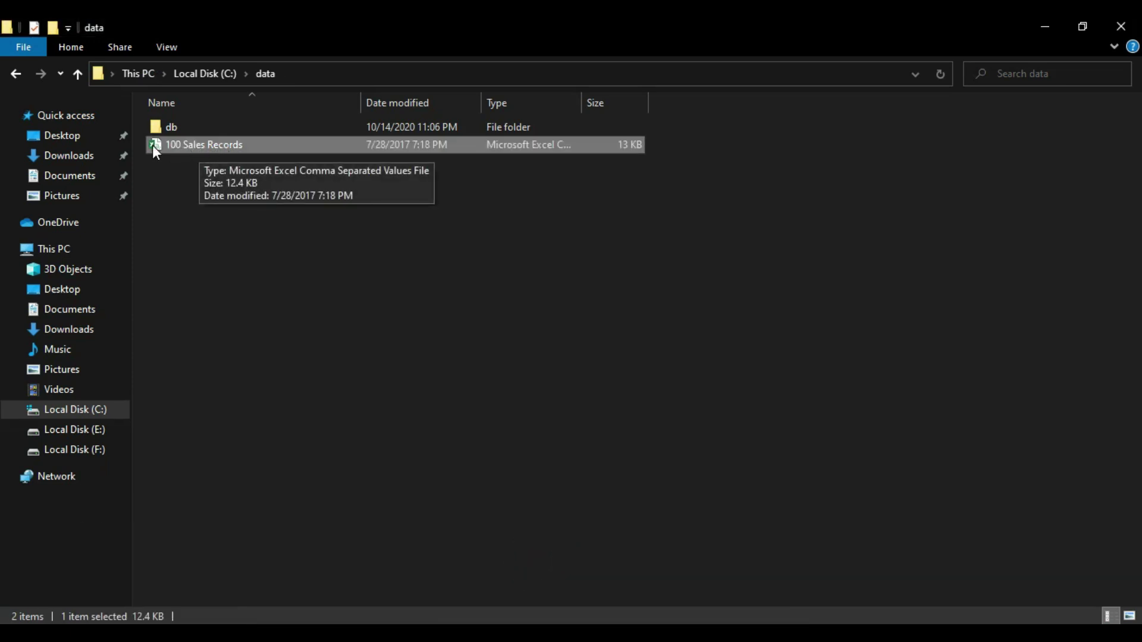
left_click(1044, 28)
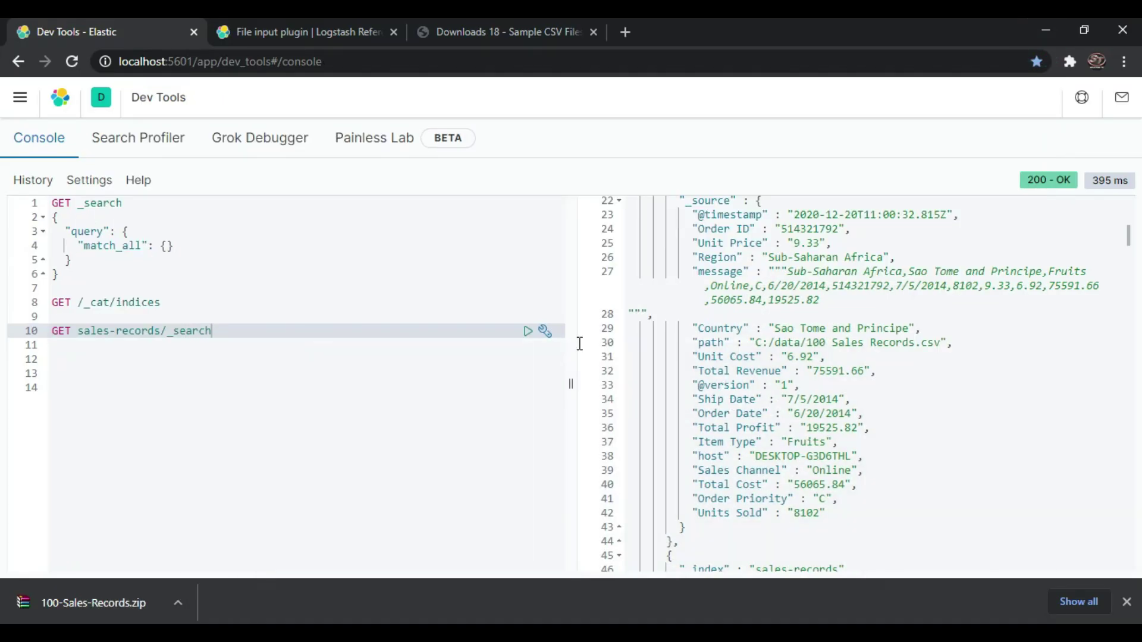
- Review the Country and Region fields of the first hit in the Dev Tools search response
scroll(832, 428, "up", 2)
scroll(831, 428, "down", 1)
scroll(832, 428, "down", 2)
left_click(710, 328)
left_click_drag(692, 328, 768, 329)
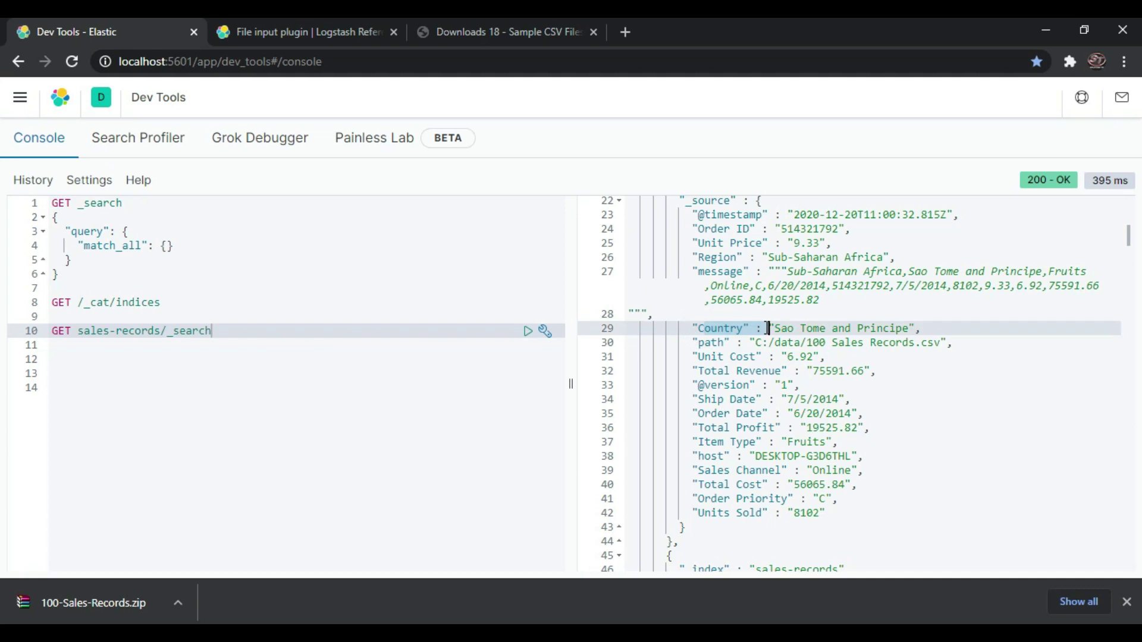
scroll(803, 427, "up", 4)
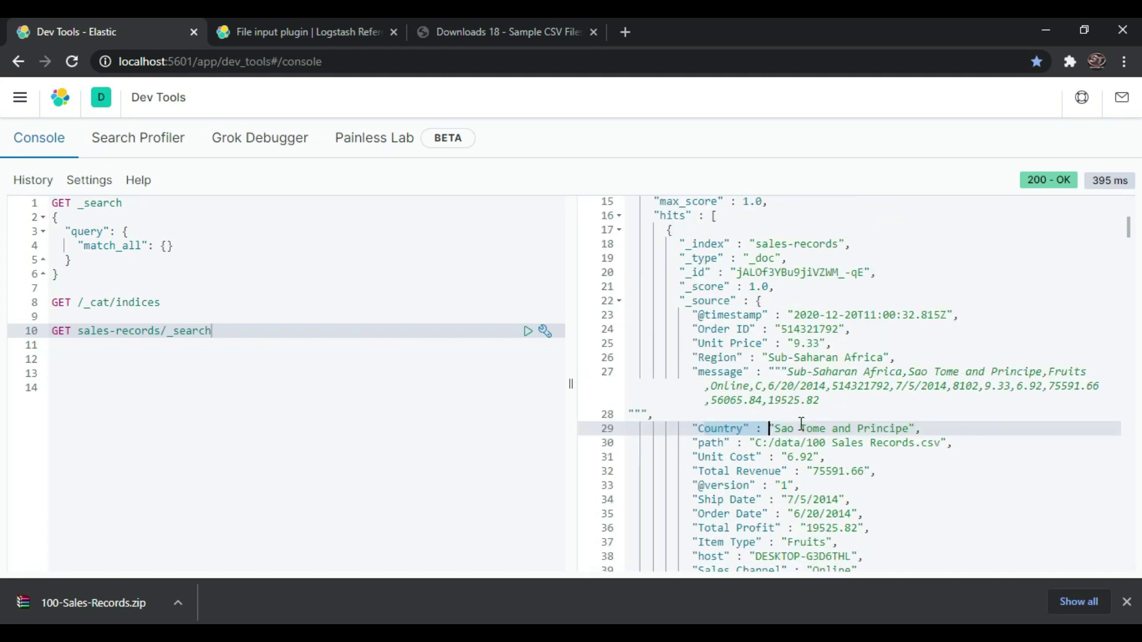
double_click(699, 357)
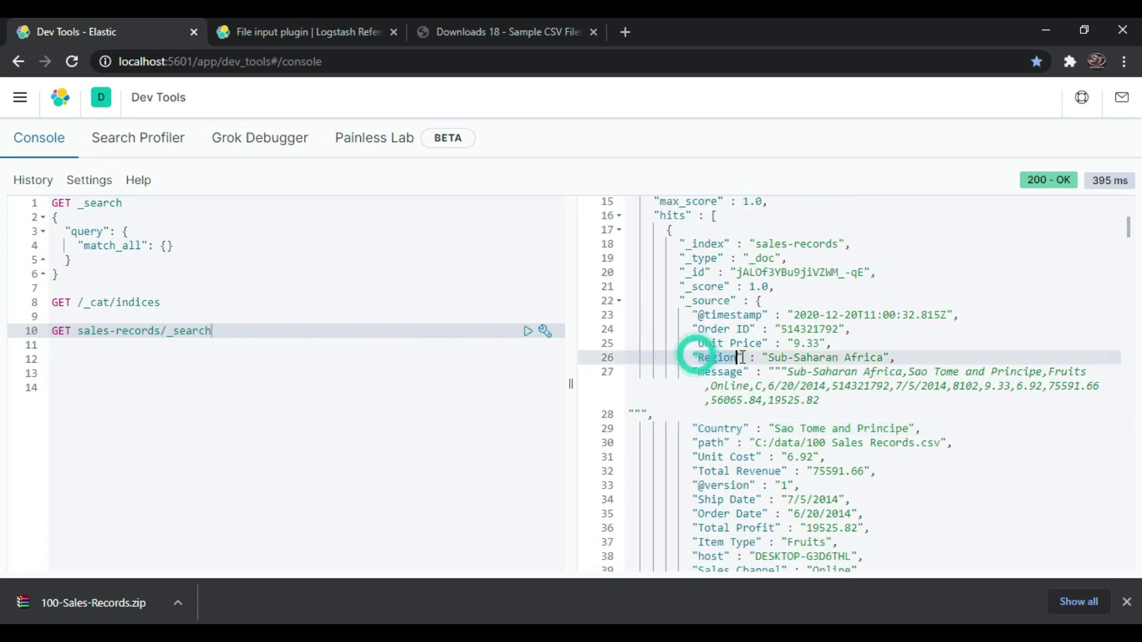
left_click(731, 428)
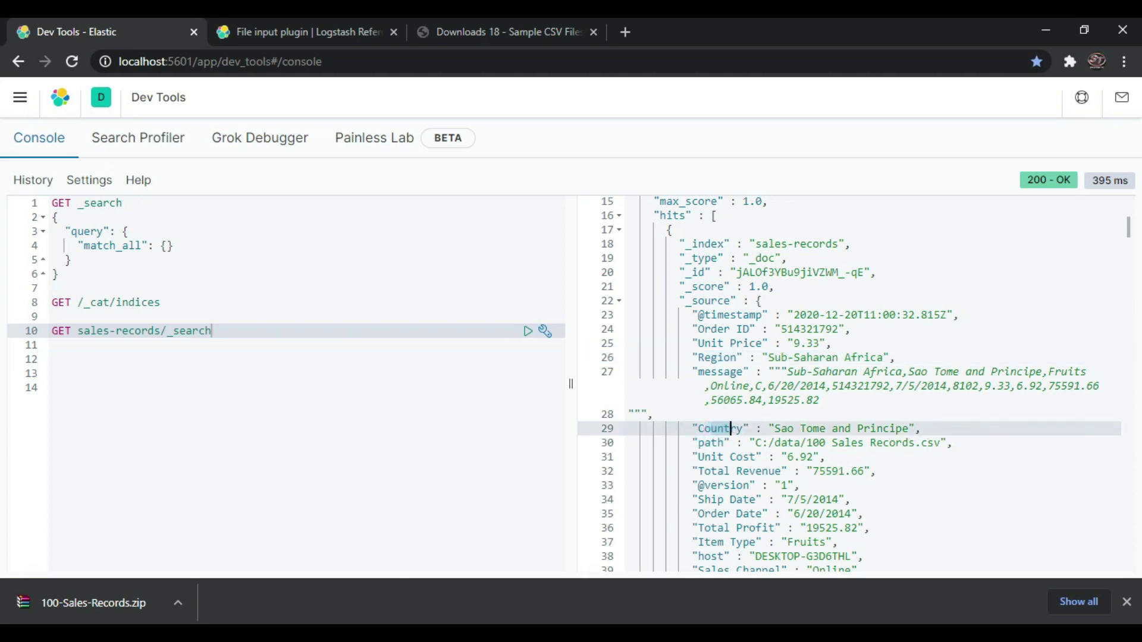
- Compare the indexed fields with the header columns of 100 Sales Records.csv in Notepad++, from Region and Country to Total Profit
key("alt+Tab")
left_click(266, 88)
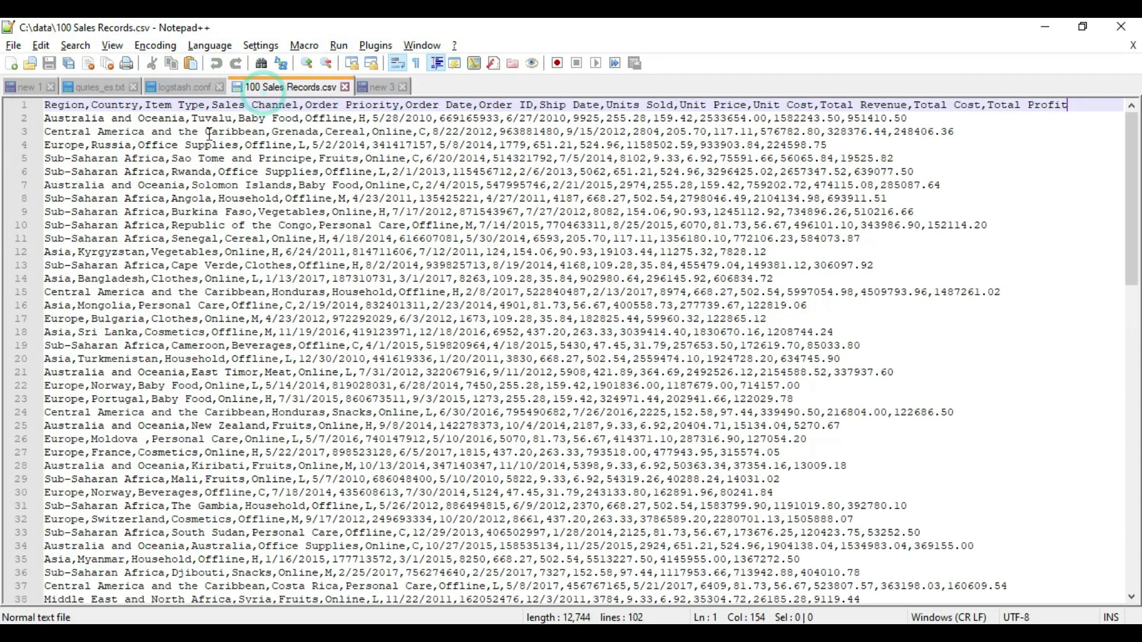
double_click(68, 106)
left_click(113, 105)
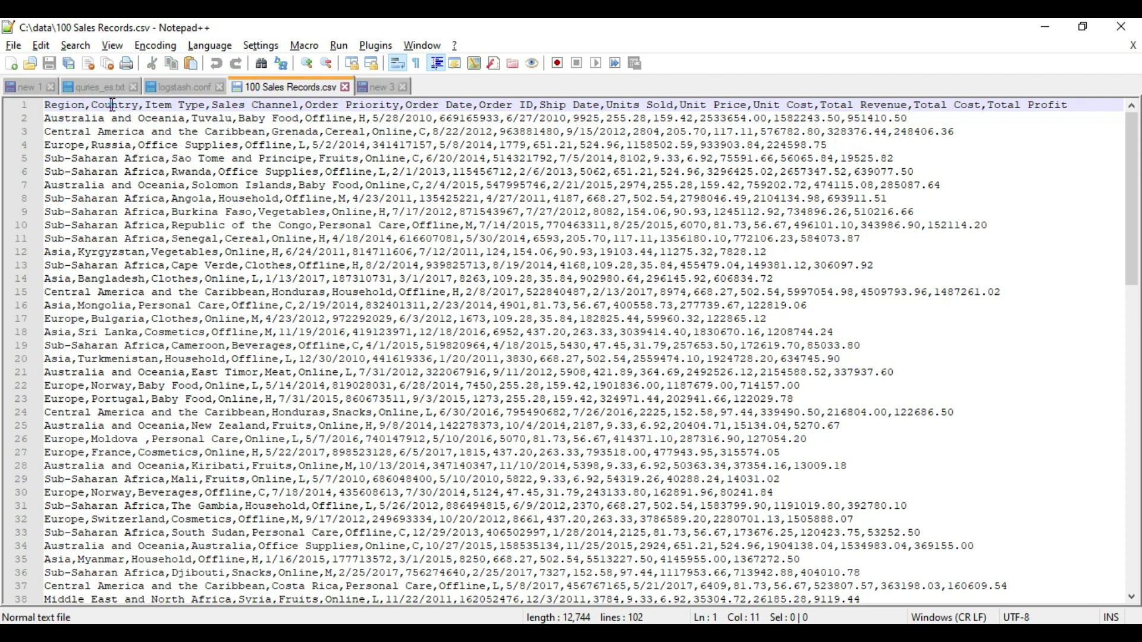
double_click(113, 106)
left_click(561, 105)
double_click(1004, 106)
left_click(1051, 34)
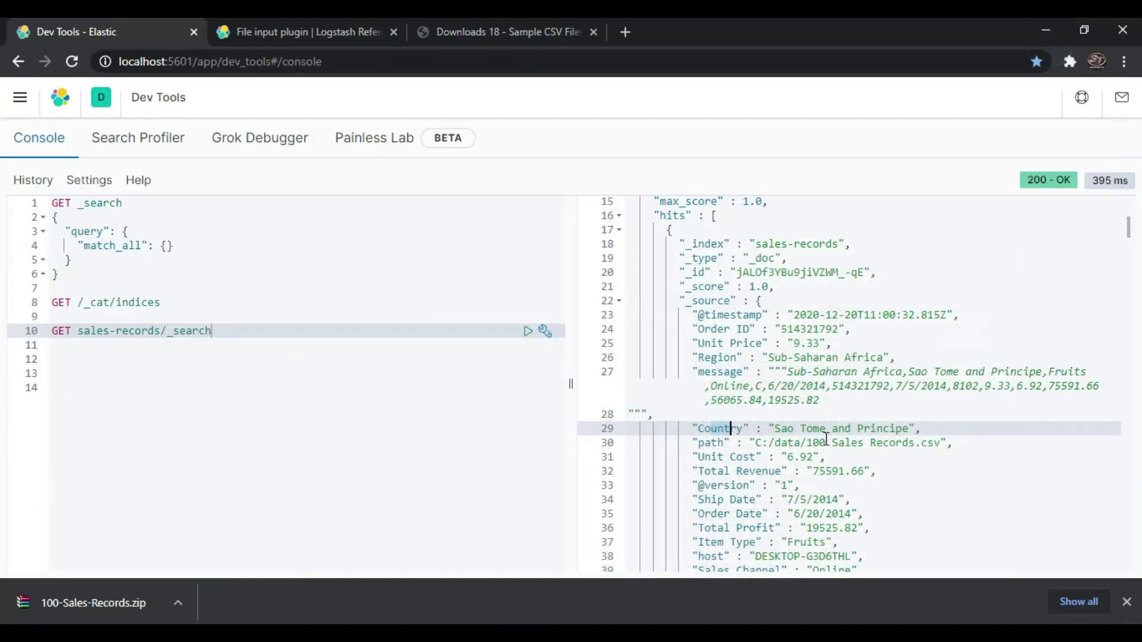
- Check the first hit's Total Profit, Ship Date, Order Date and Total Cost fields, and browse the following sales-records documents
scroll(827, 440, "down", 2)
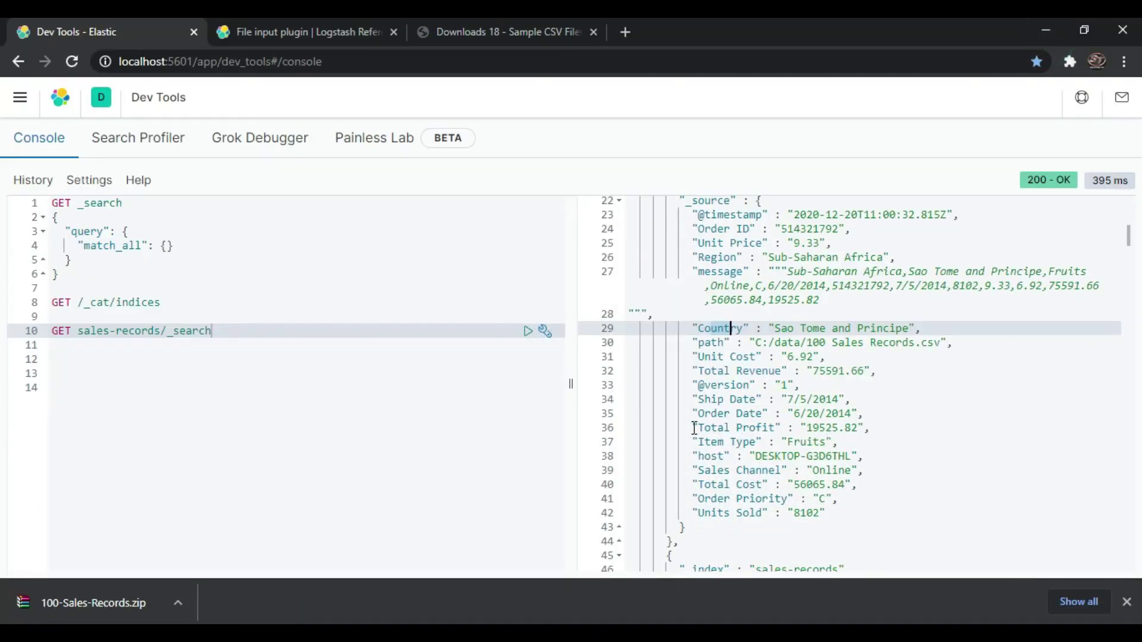
left_click_drag(694, 428, 770, 428)
left_click(707, 405)
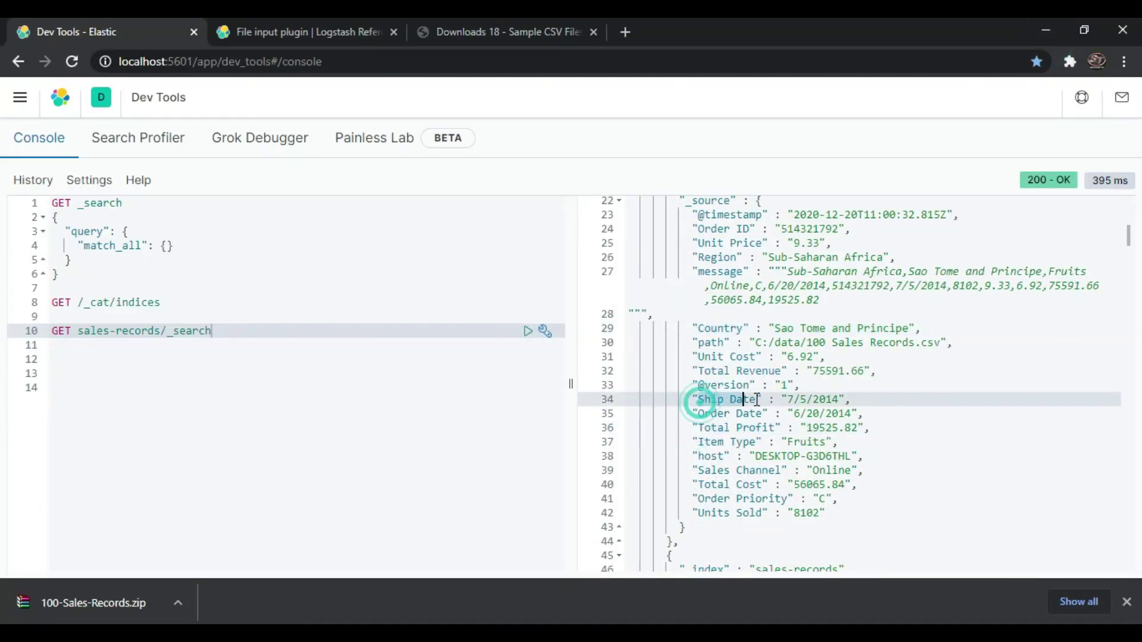
left_click_drag(693, 414, 786, 414)
left_click_drag(693, 485, 769, 484)
scroll(756, 493, "up", 1)
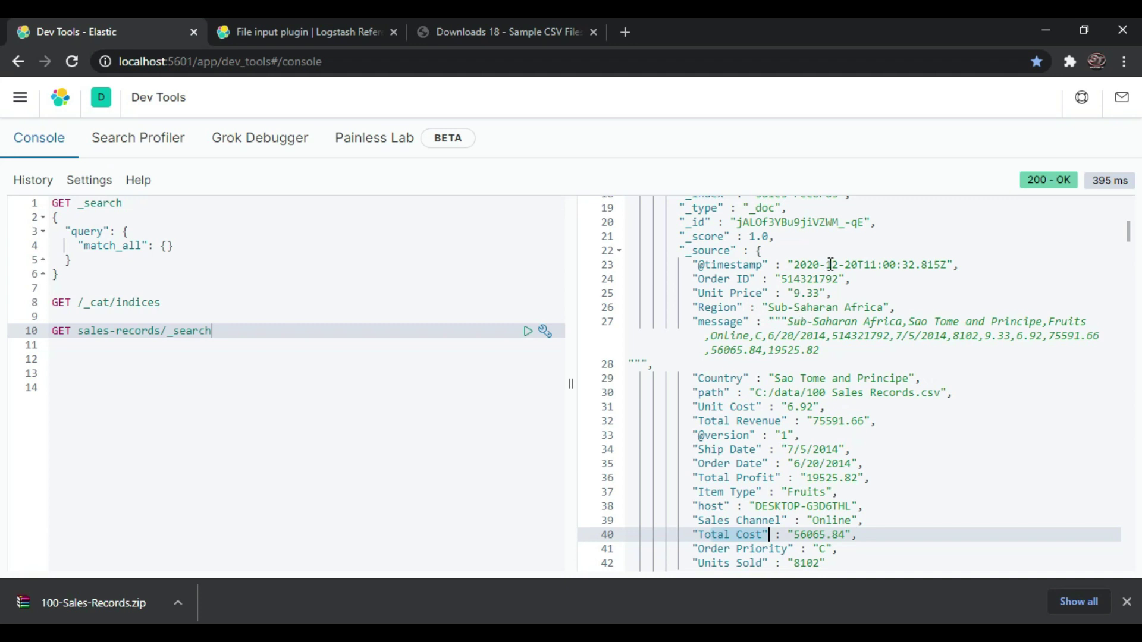
scroll(833, 422, "down", 20)
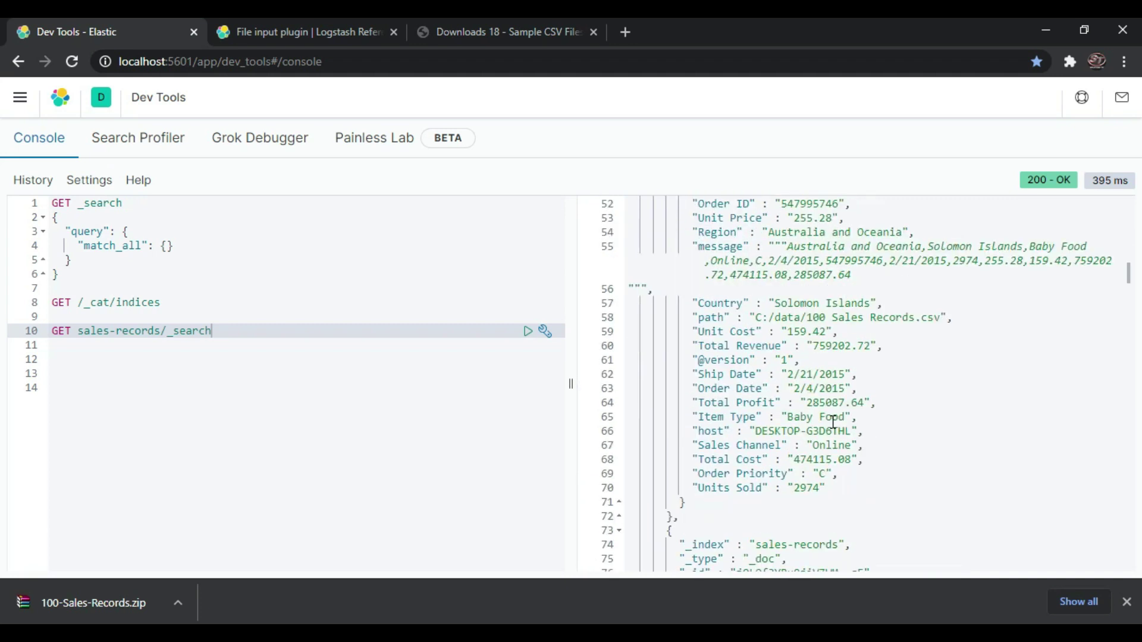
scroll(833, 423, "down", 5)
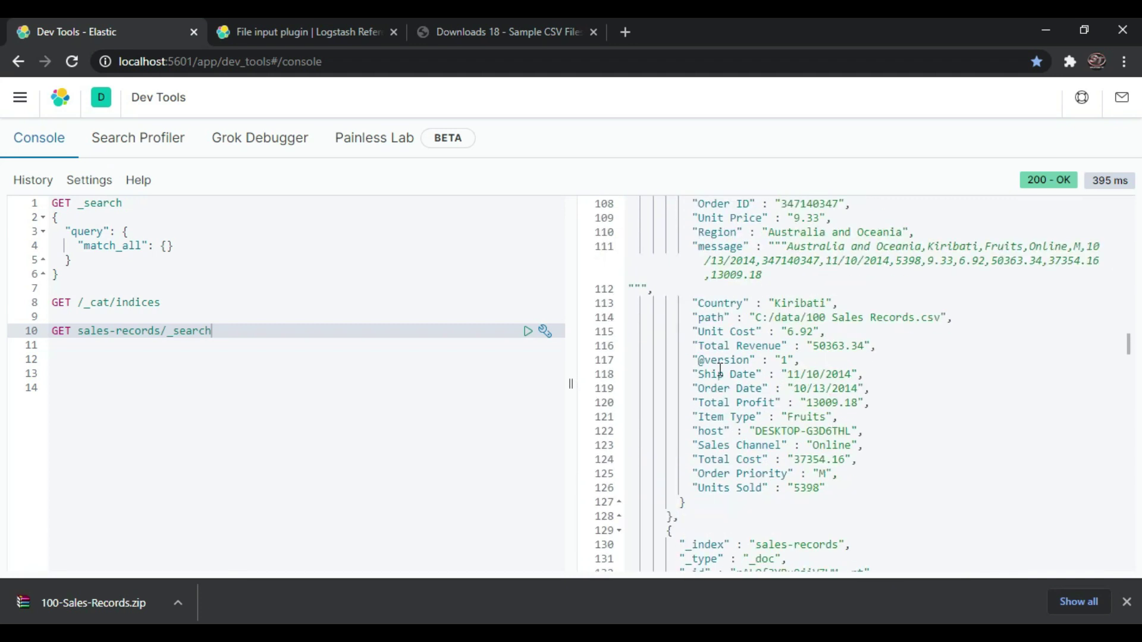
scroll(851, 410, "up", 4)
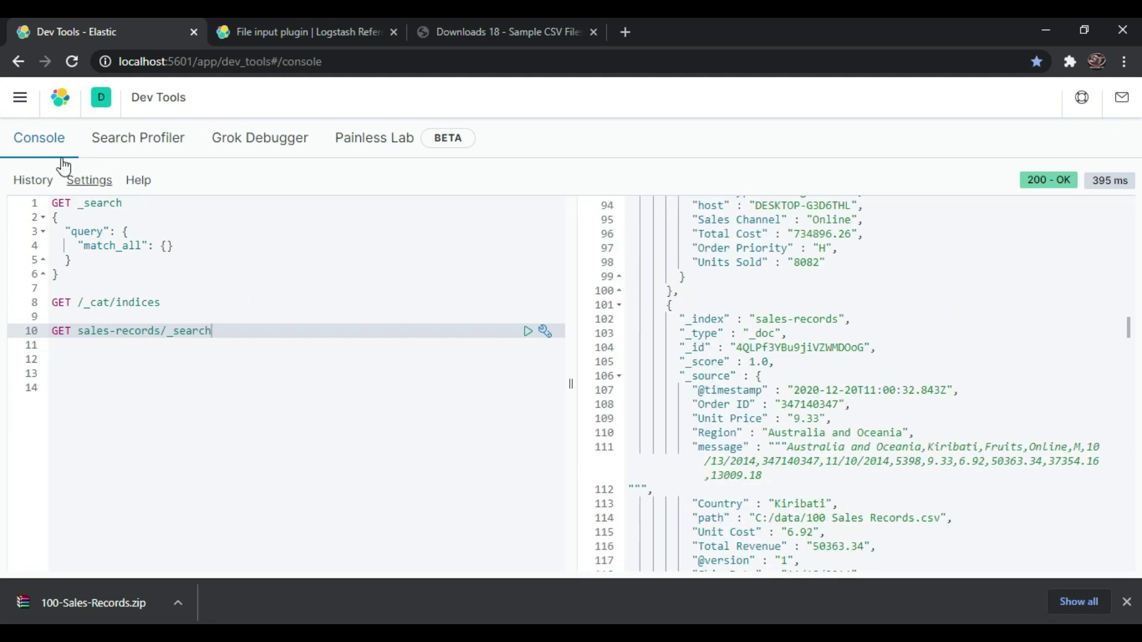
- Go to Kibana's Stack Management and open the Index Patterns page
left_click(20, 101)
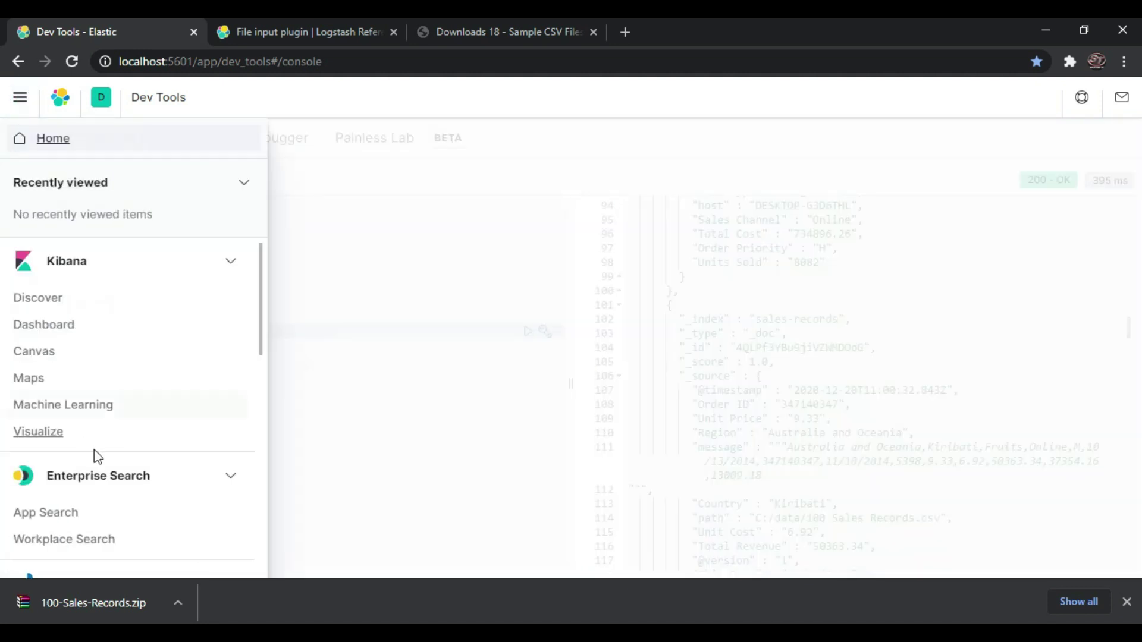
scroll(94, 450, "down", 12)
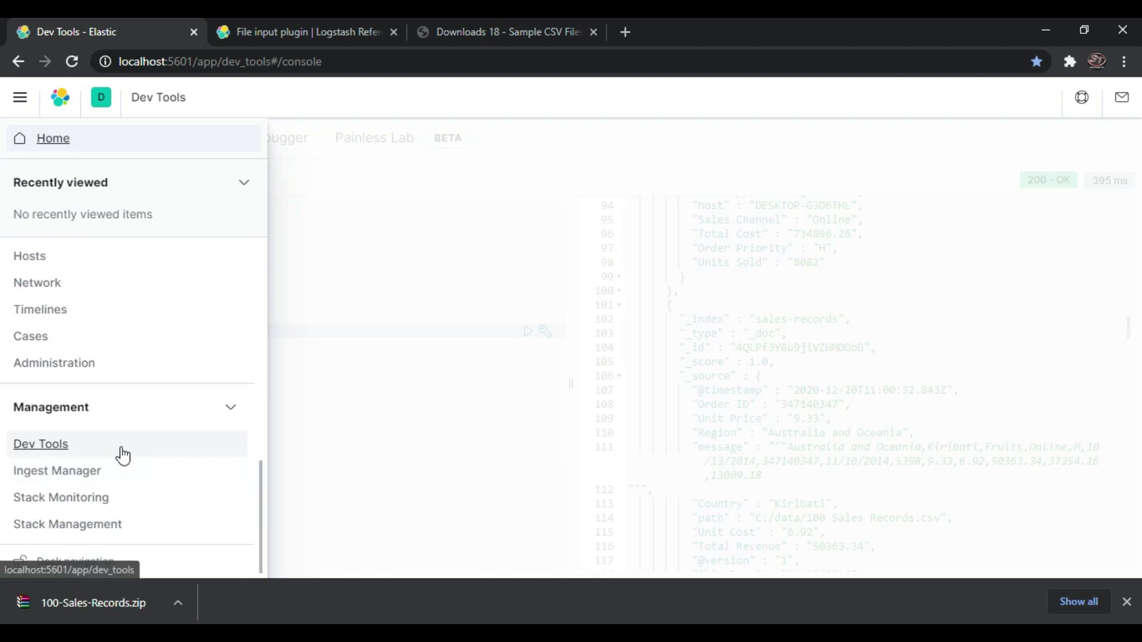
left_click(64, 526)
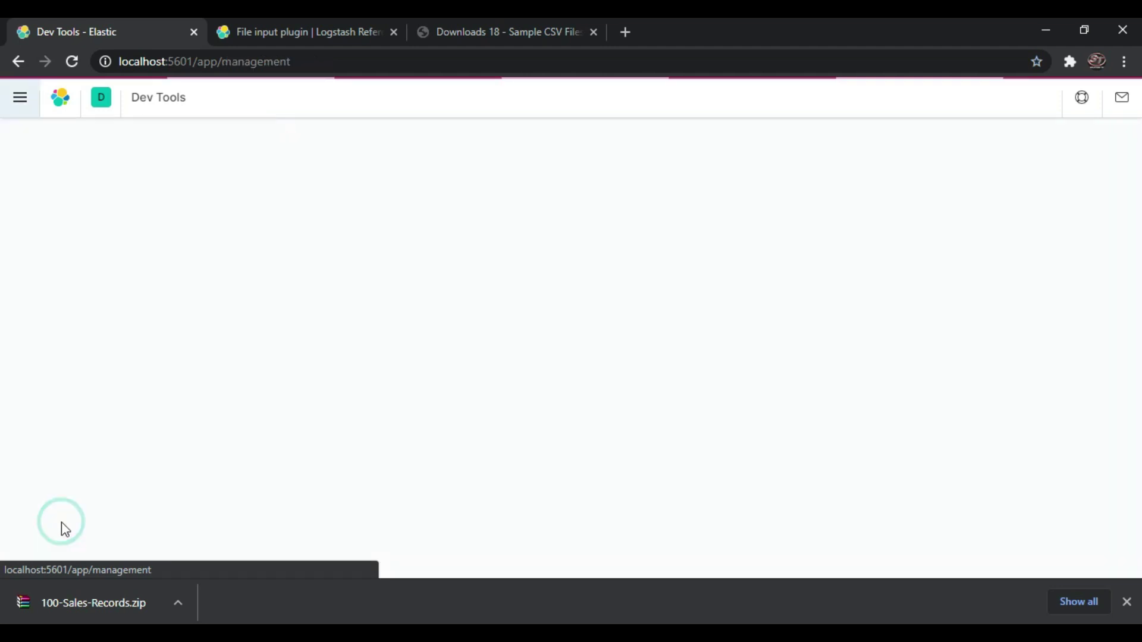
scroll(405, 470, "down", 1)
scroll(265, 440, "down", 1)
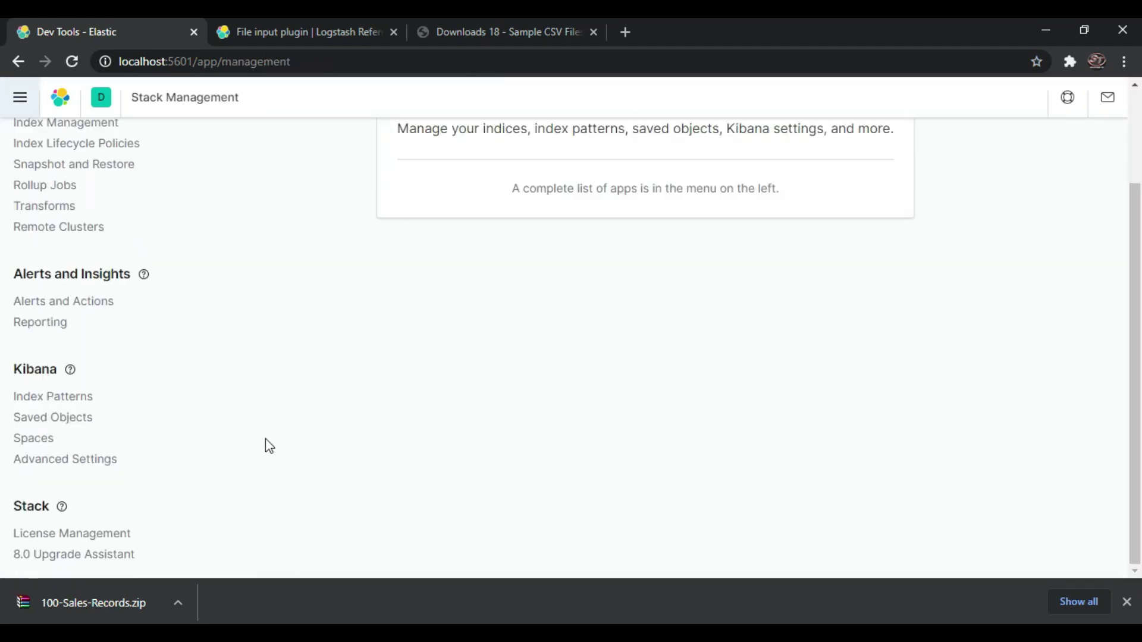
scroll(309, 446, "up", 2)
left_click(48, 523)
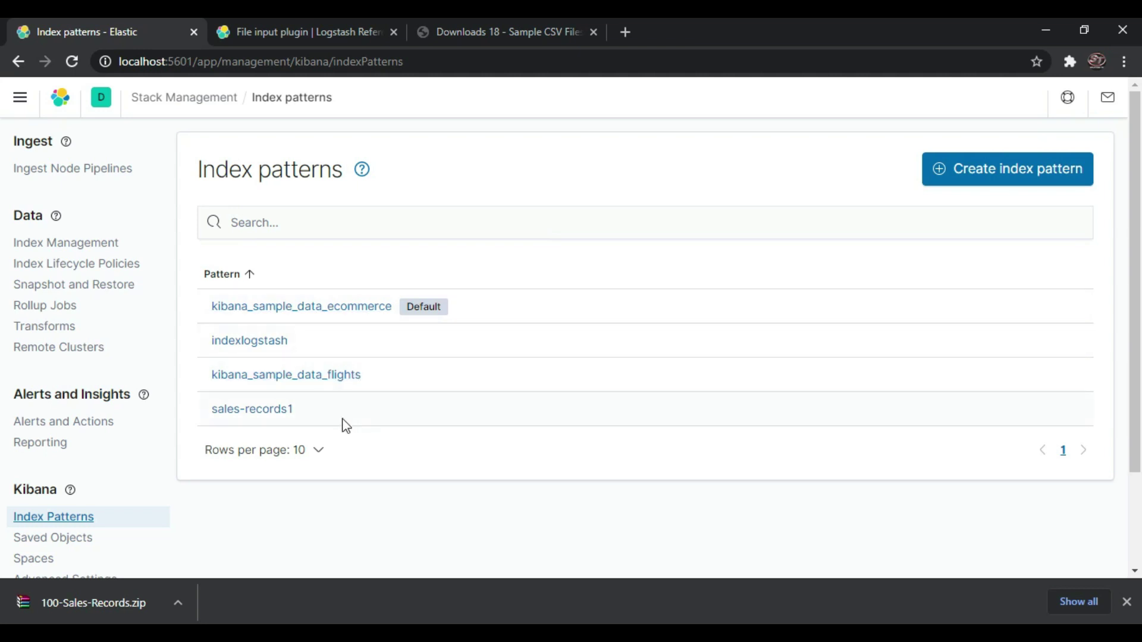
- Start a new index pattern and name it sales-records, matching the sales-records index in the source list
scroll(443, 422, "down", 2)
scroll(444, 422, "up", 2)
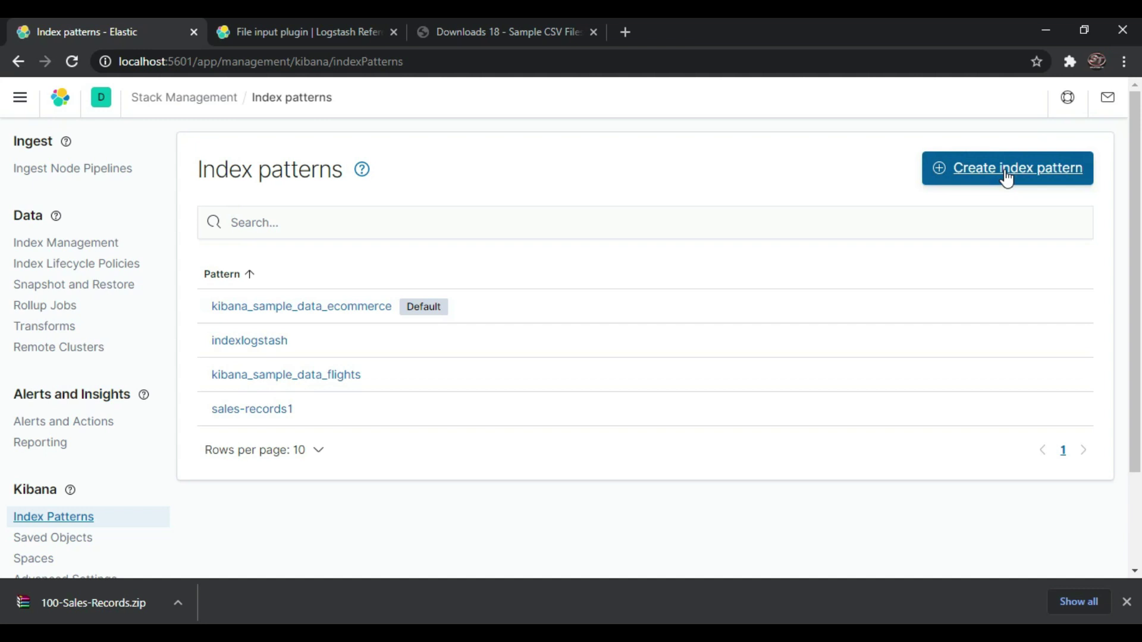
left_click(1007, 179)
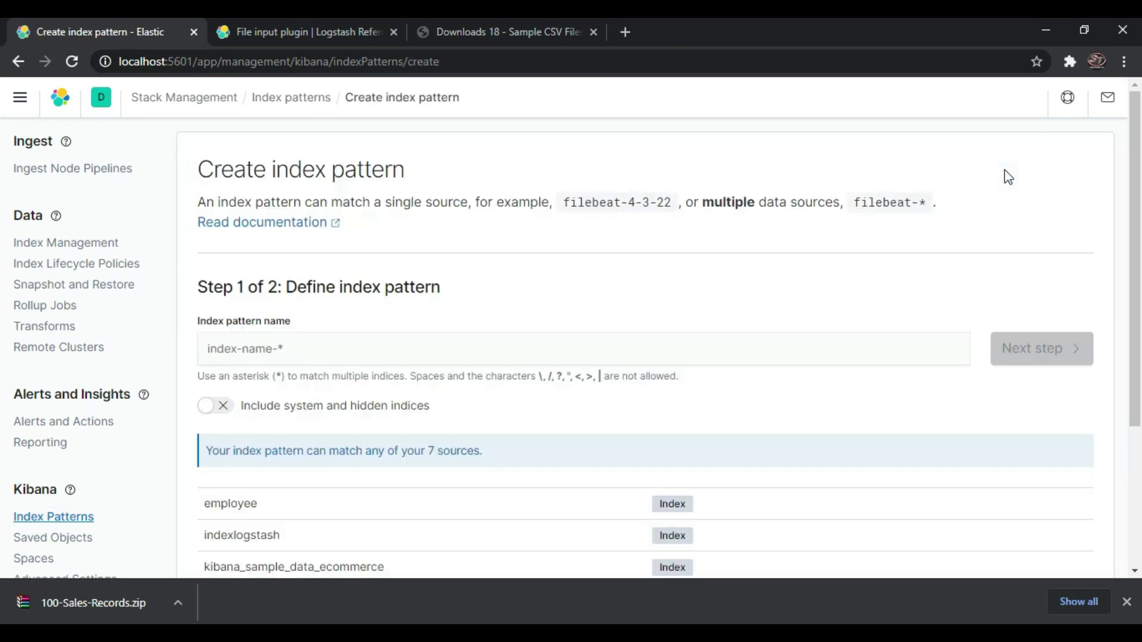
scroll(668, 340, "down", 3)
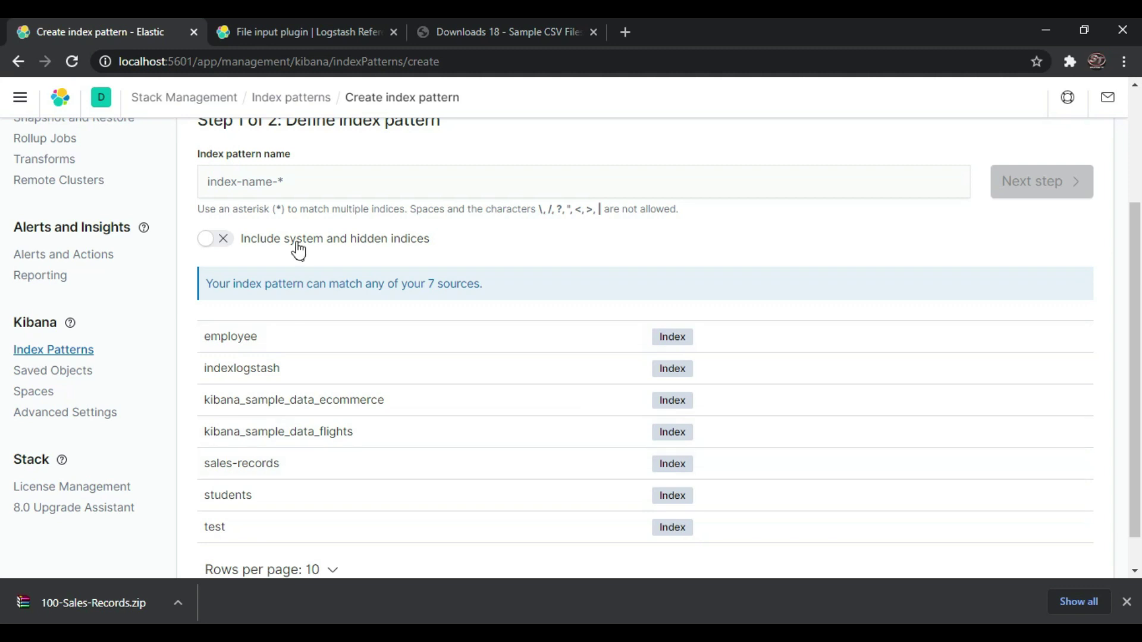
left_click_drag(207, 463, 292, 471)
key("ctrl+c")
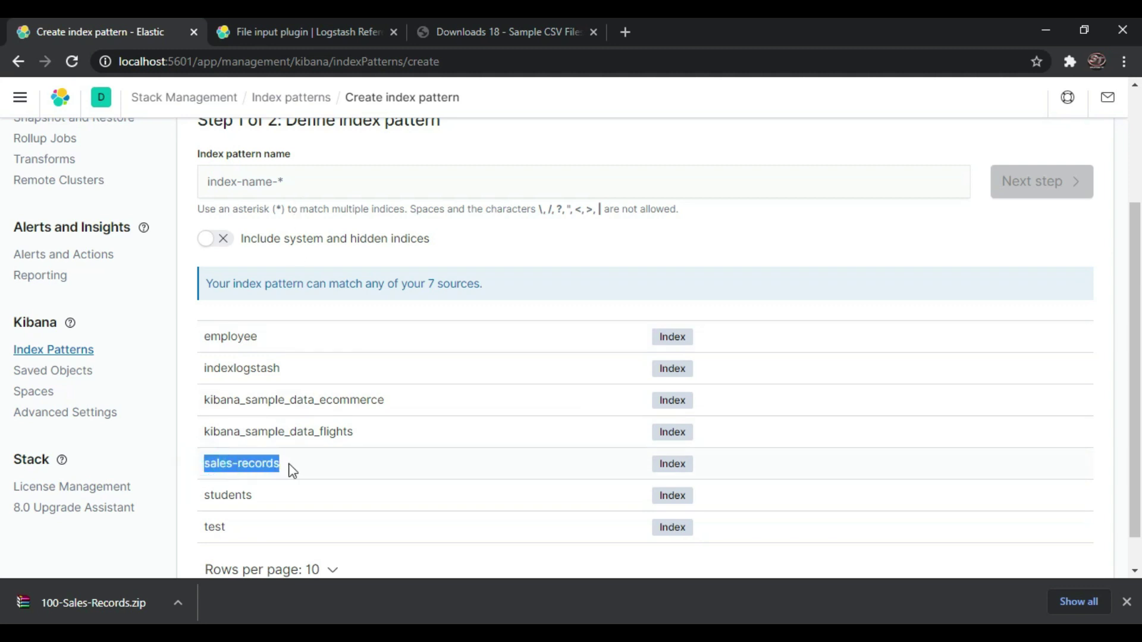
left_click(256, 183)
key("ctrl+v")
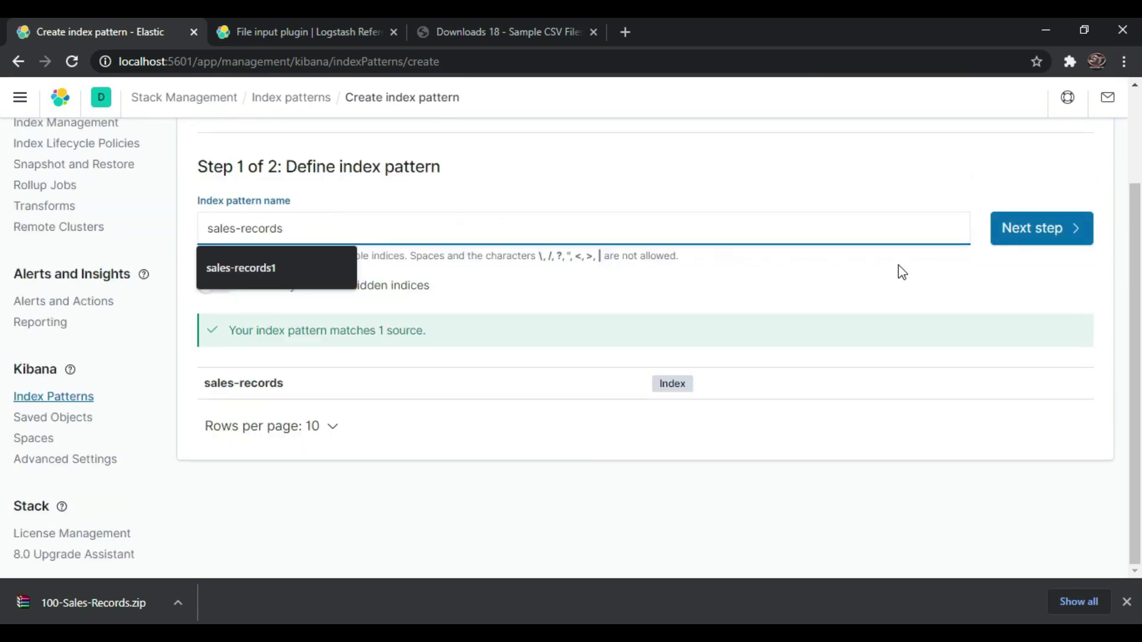
left_click(1039, 231)
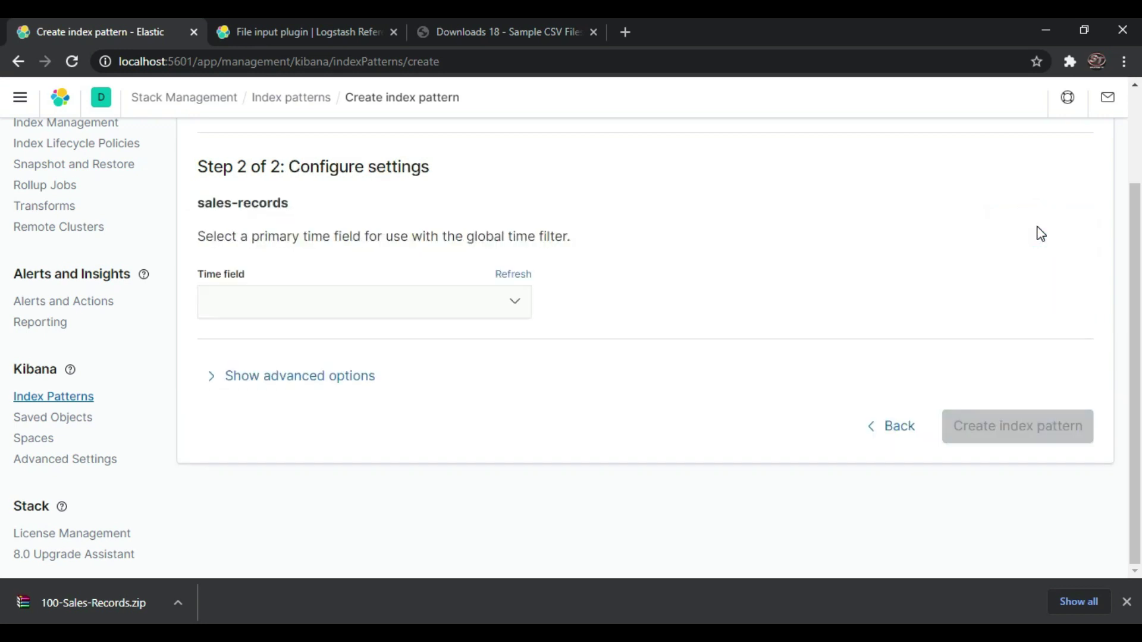
left_click(528, 304)
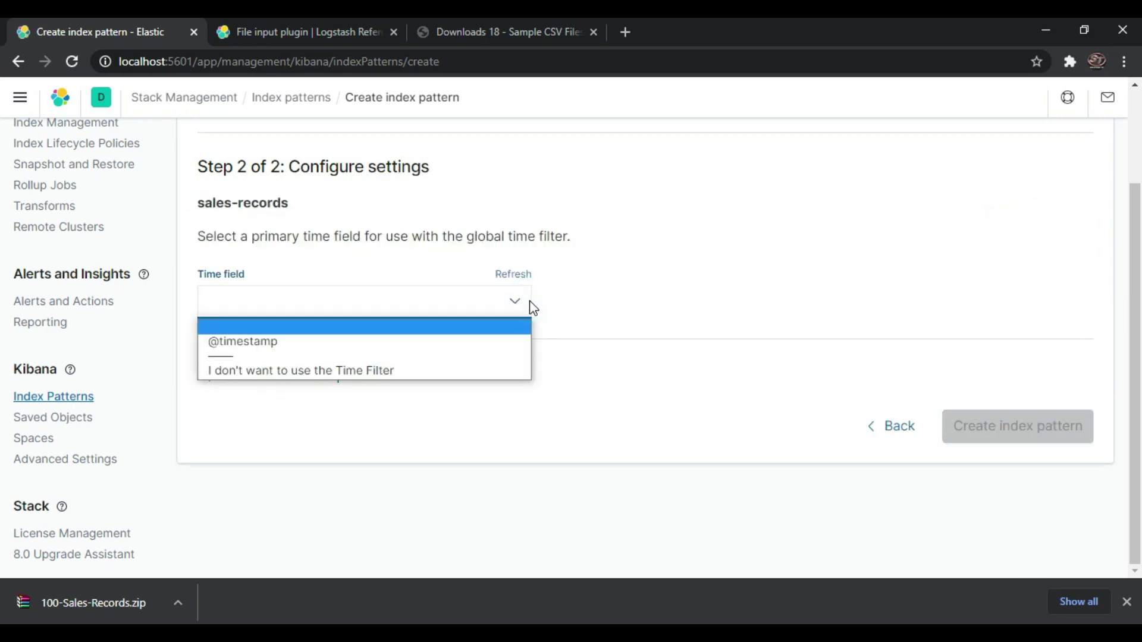
left_click(249, 344)
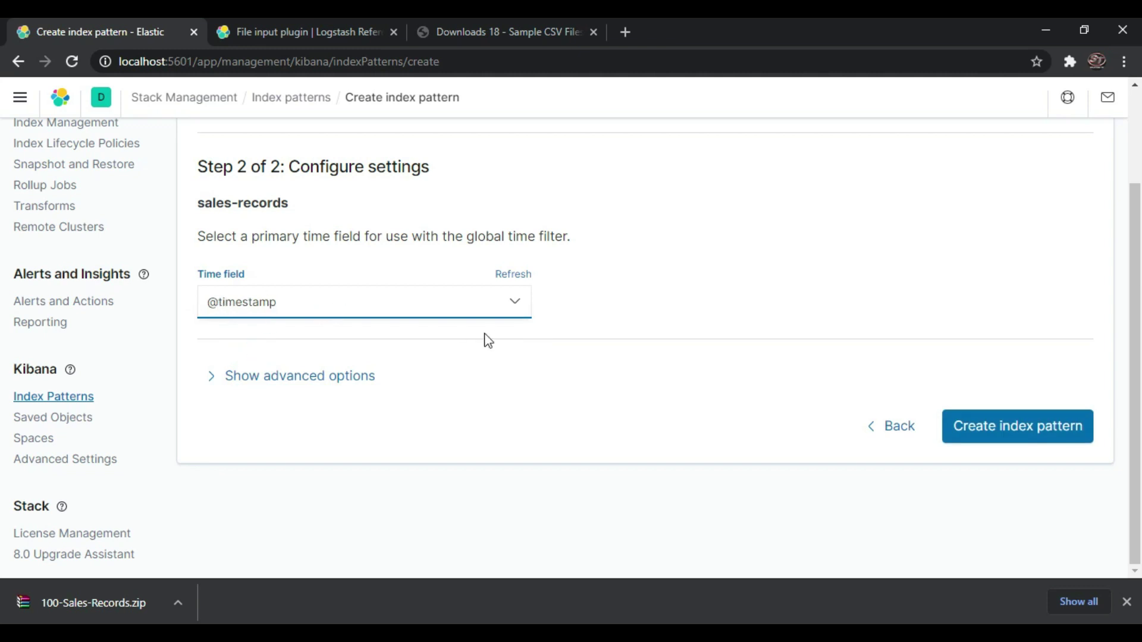
left_click(1016, 435)
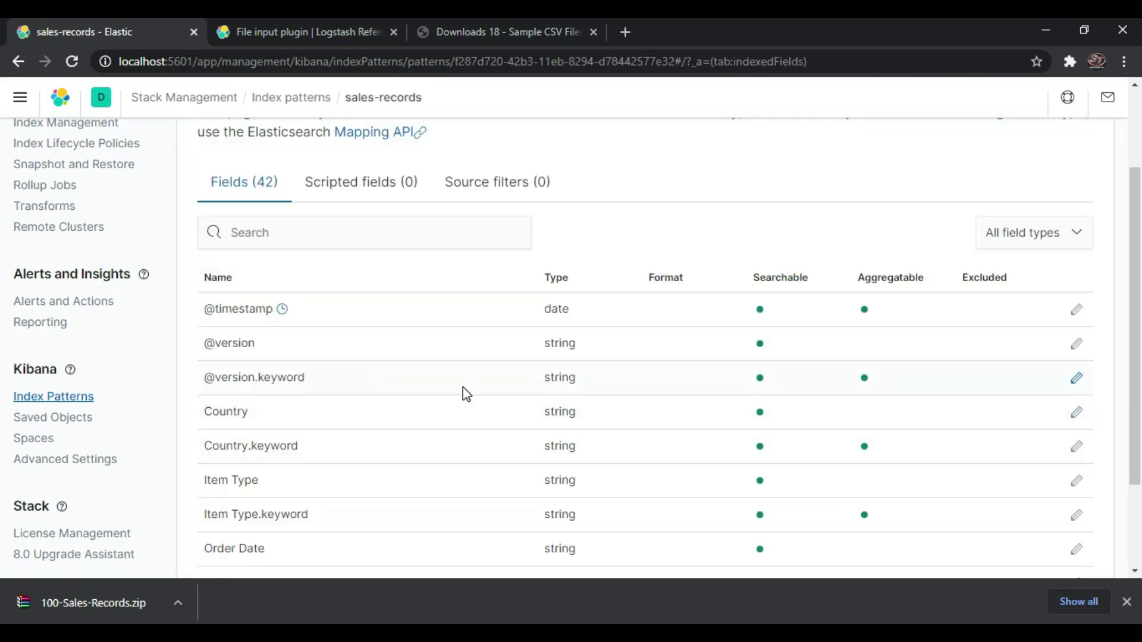
- Compare the index pattern's Country, Item Type and Order Date fields with the header row of 100 Sales Records.csv in Notepad++
scroll(467, 394, "down", 2)
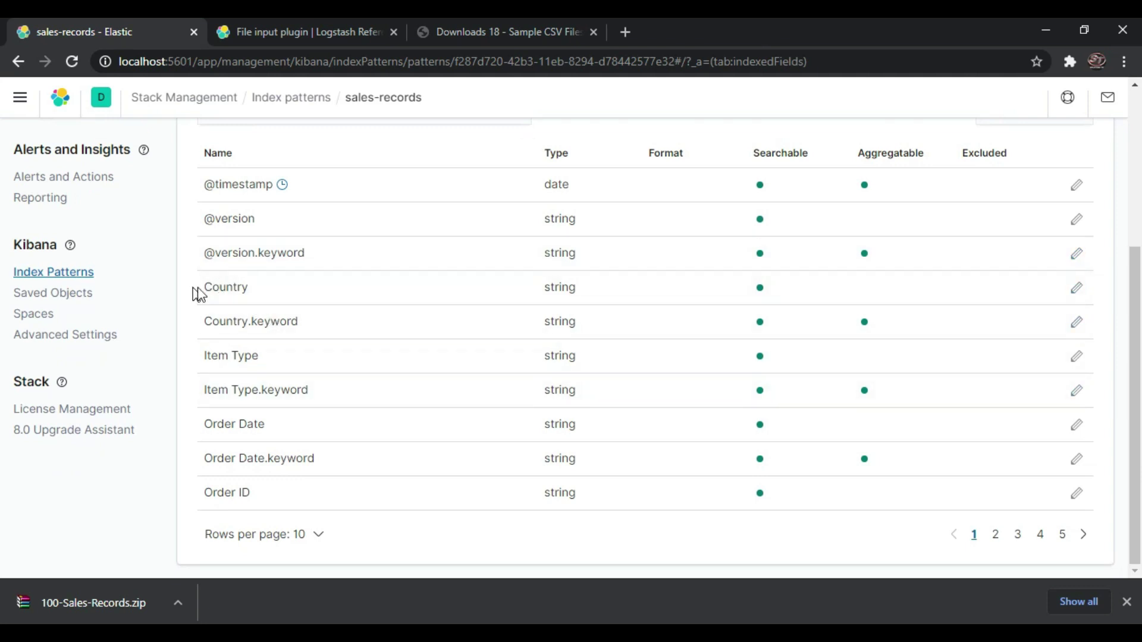
left_click_drag(210, 288, 250, 296)
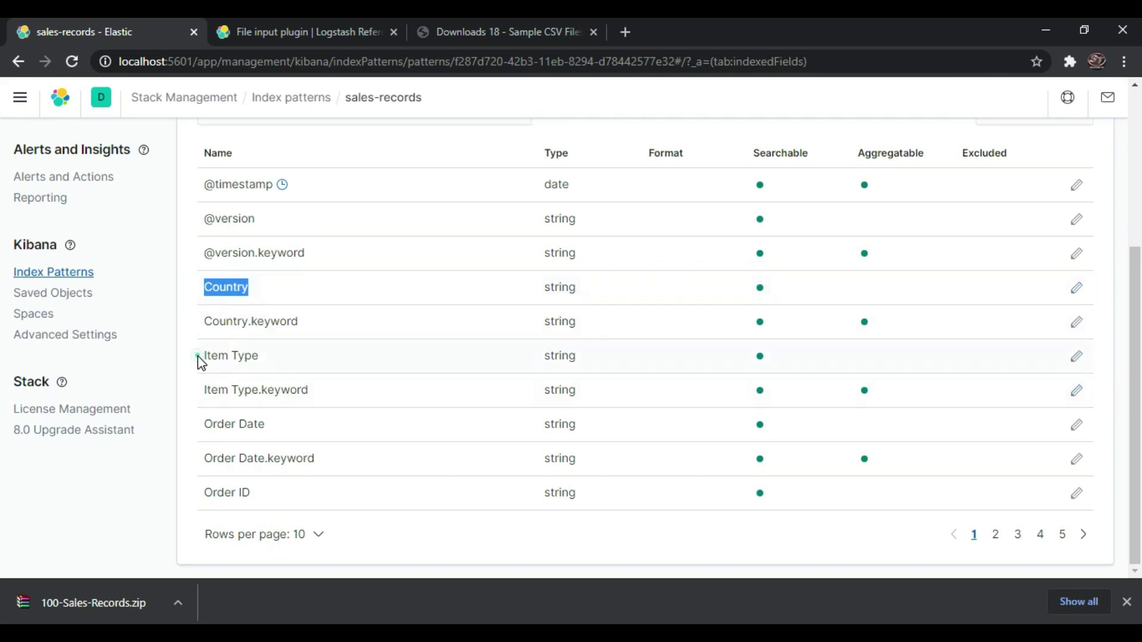
left_click_drag(200, 357, 260, 358)
left_click_drag(215, 426, 319, 433)
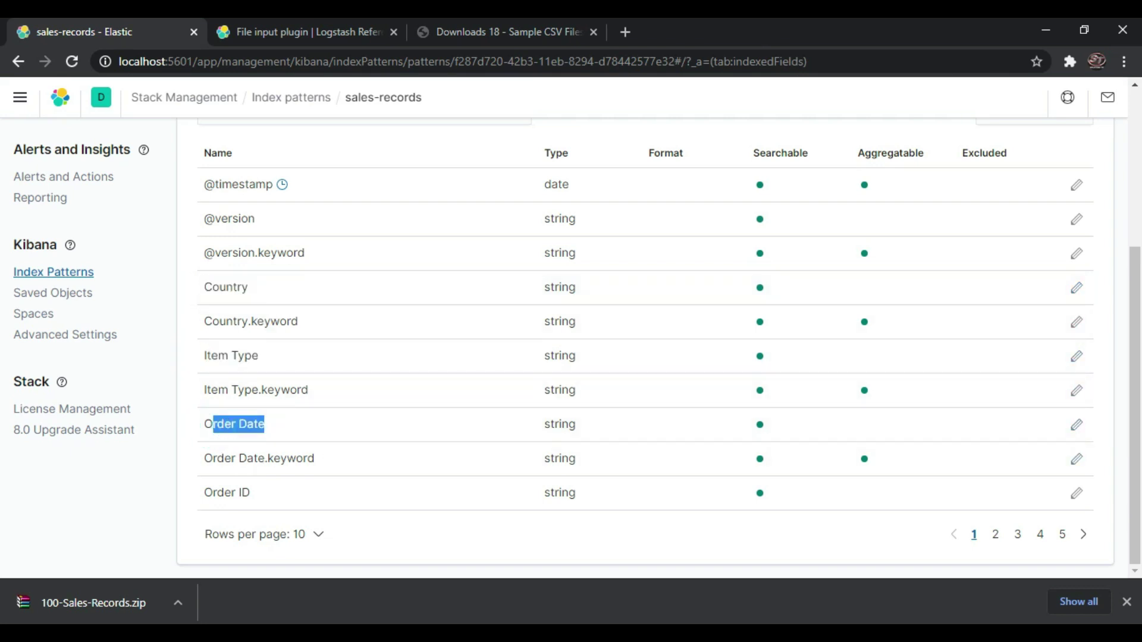
key("alt+Tab")
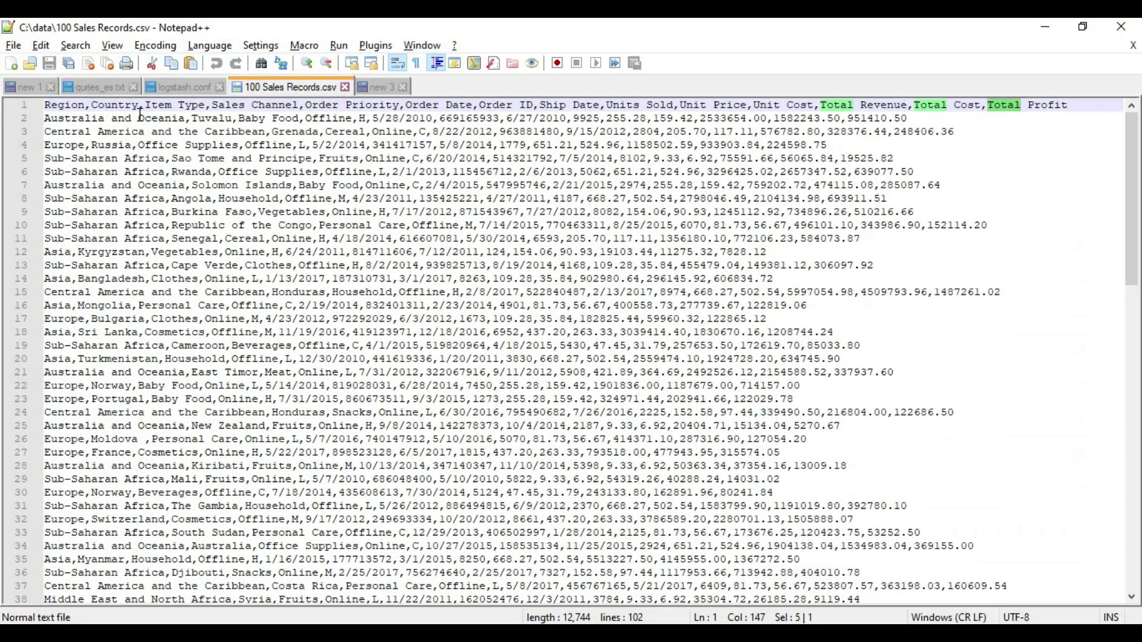
double_click(119, 106)
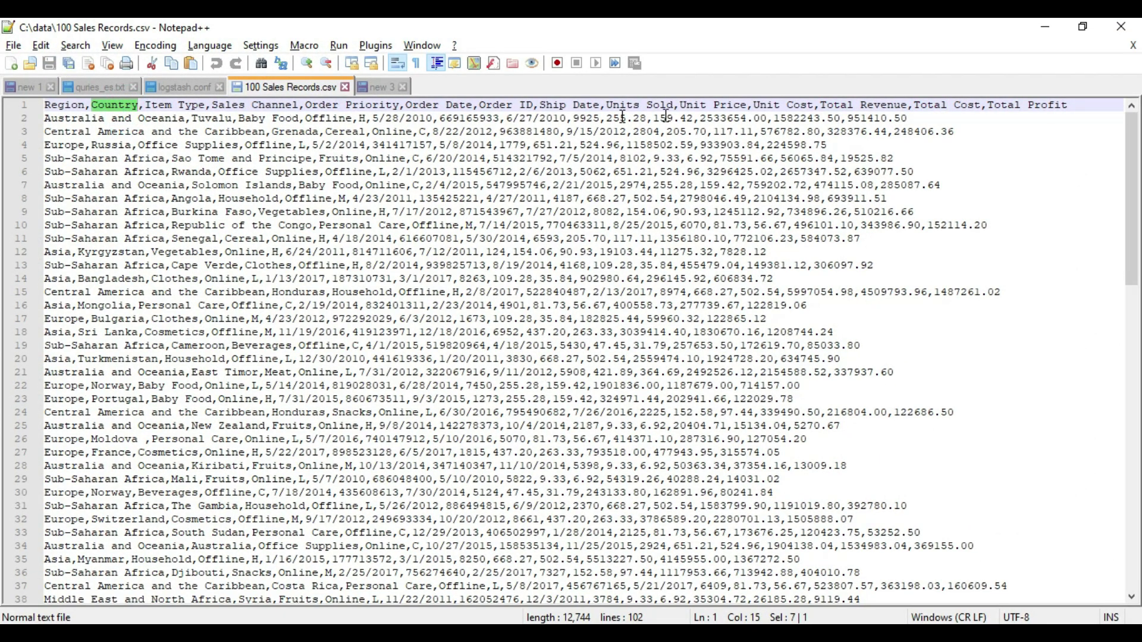
left_click(1046, 27)
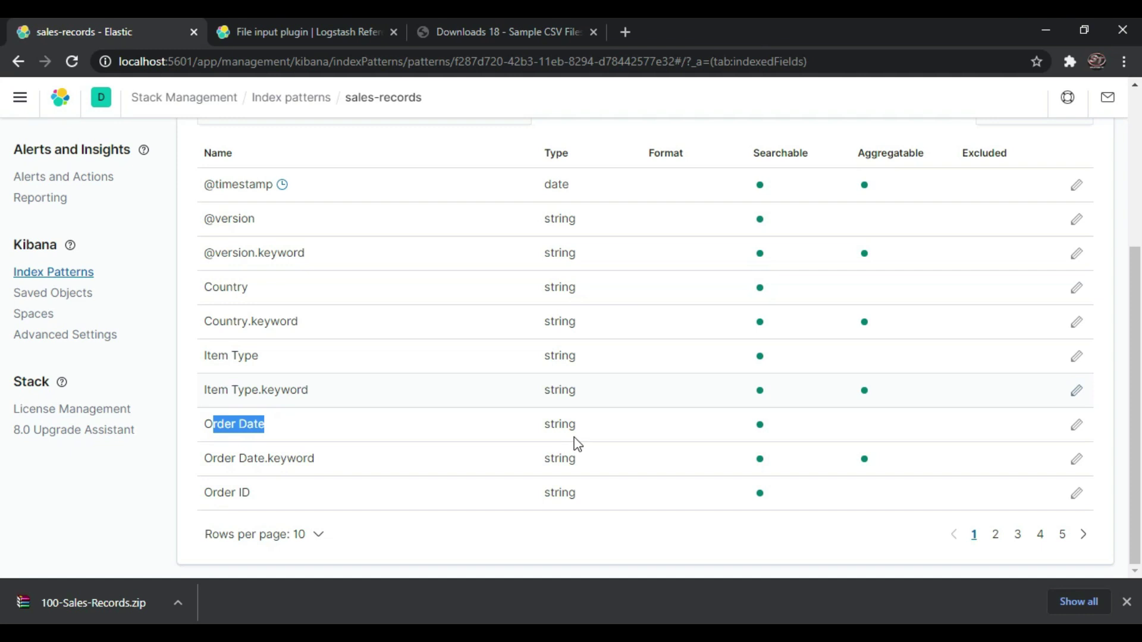
- Go to Kibana's Discover page and switch the index pattern to sales-records
scroll(508, 441, "up", 4)
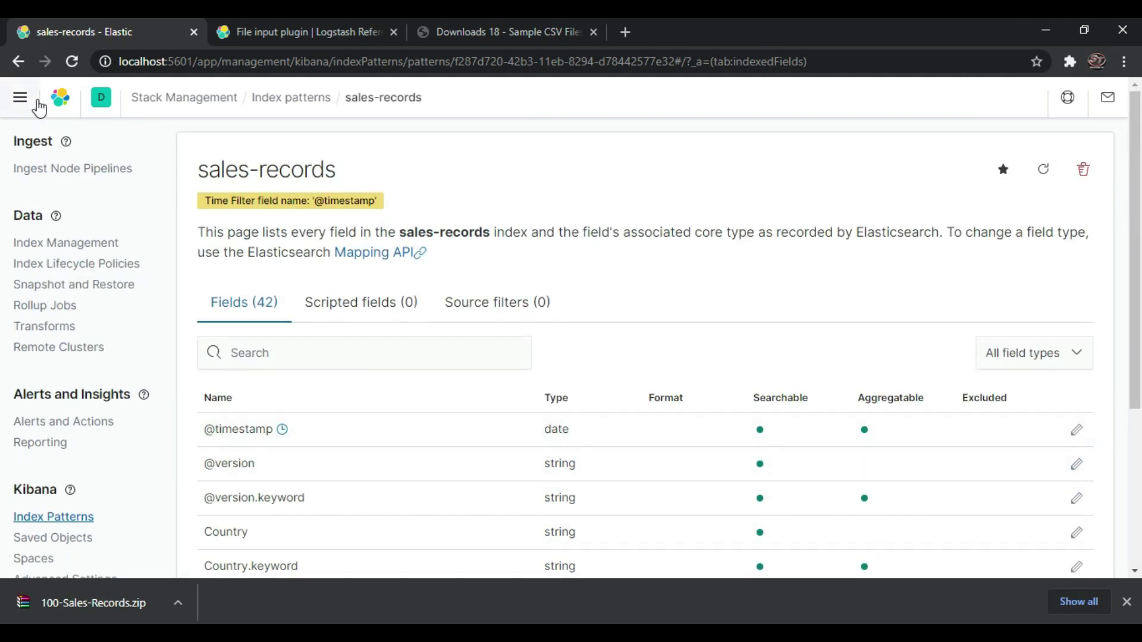
left_click(18, 97)
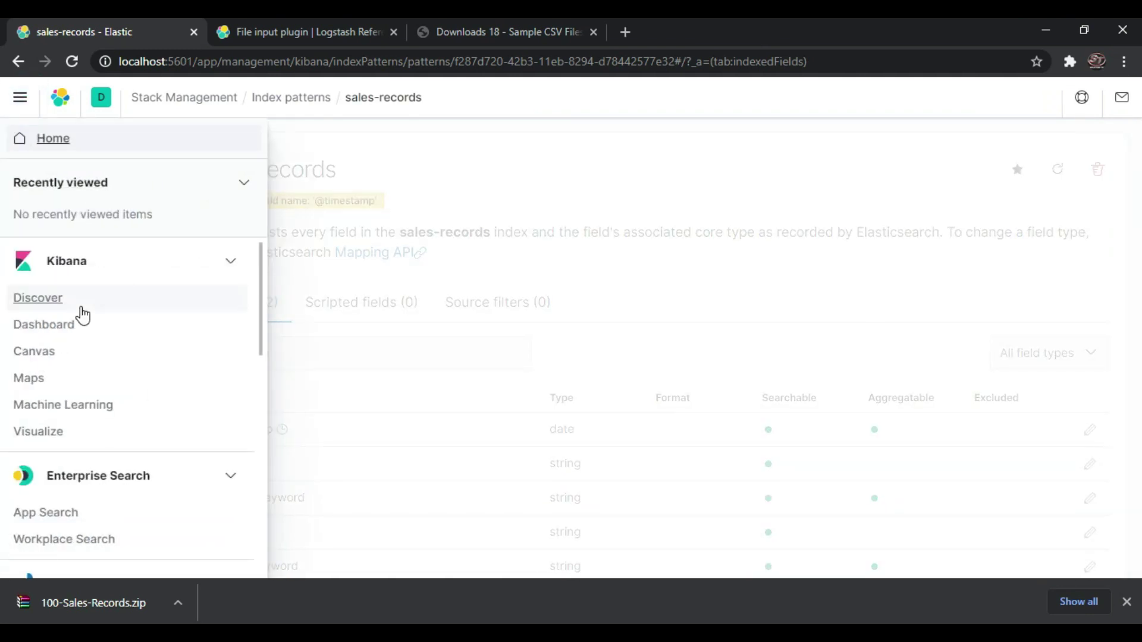
left_click(47, 300)
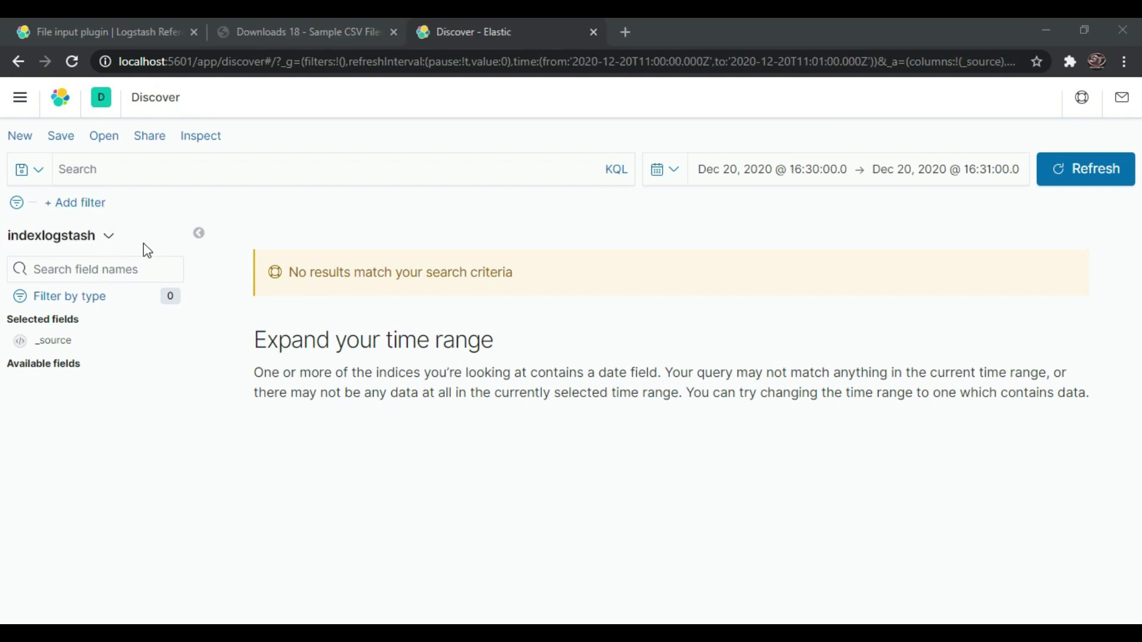
left_click(108, 241)
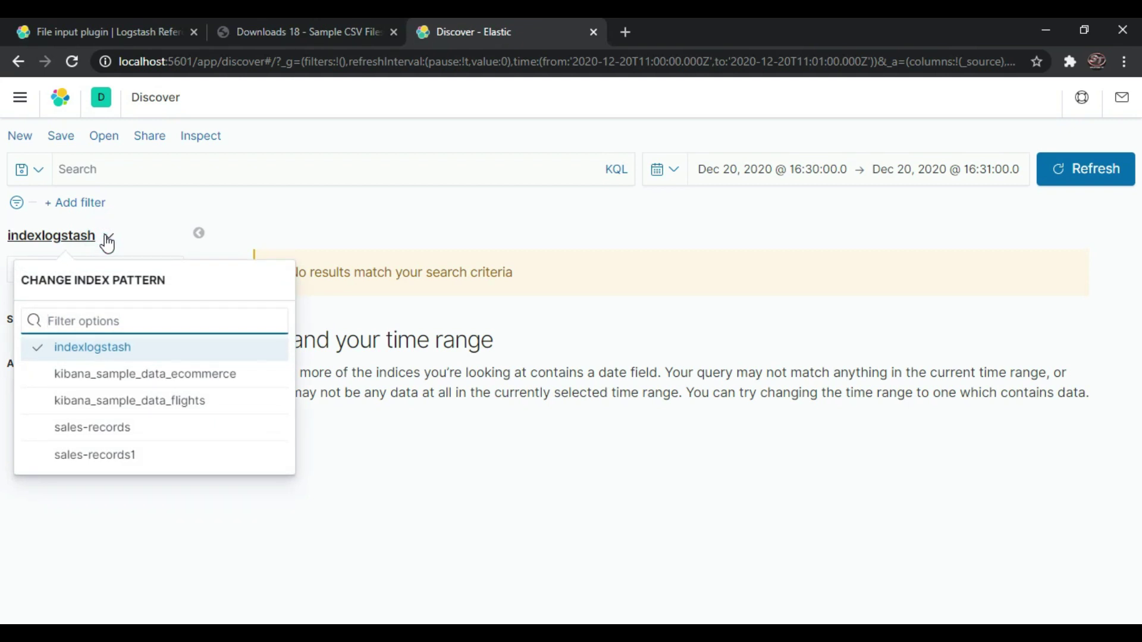
left_click(77, 429)
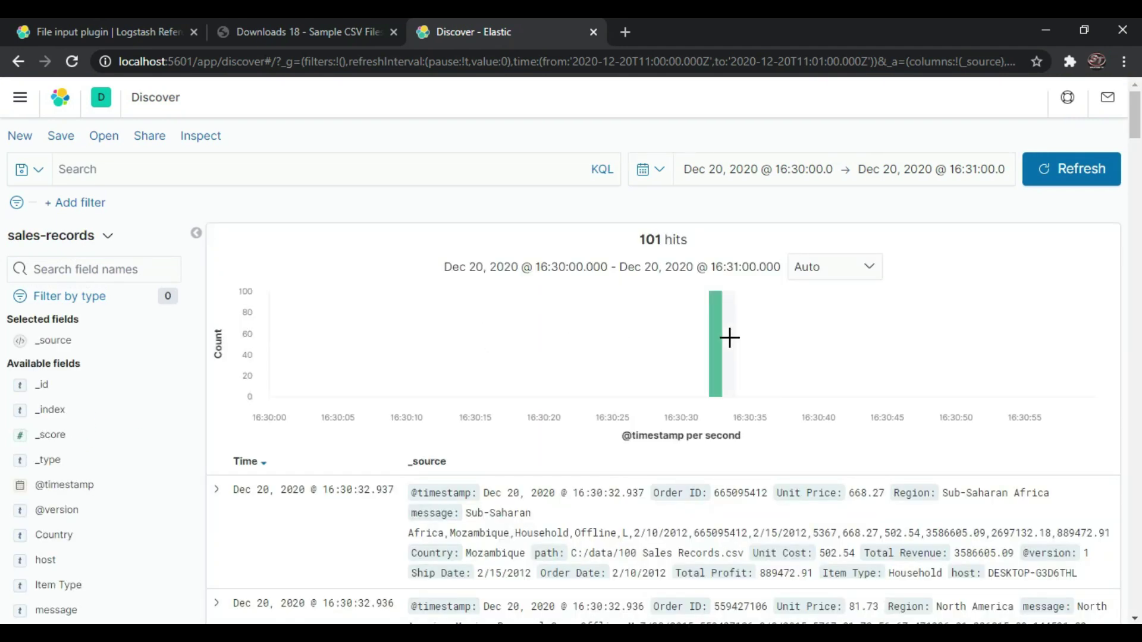
- Check the histogram bar's count and the total hits in Discover, and glance at the source CSV in Notepad++
mouse_move(721, 367)
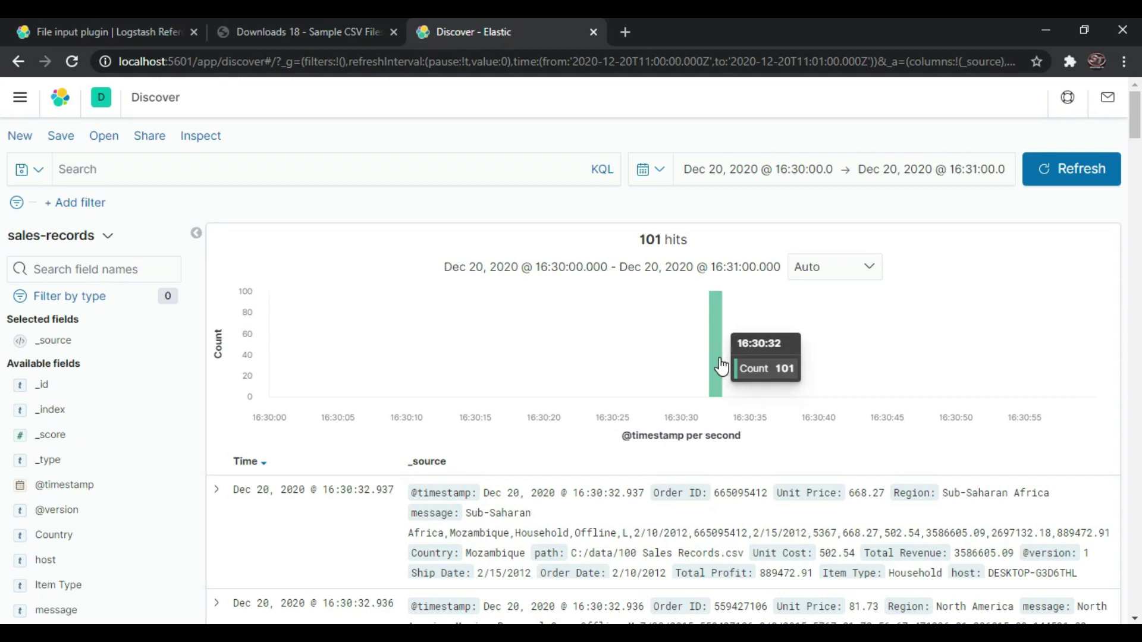
scroll(721, 367, "down", 1)
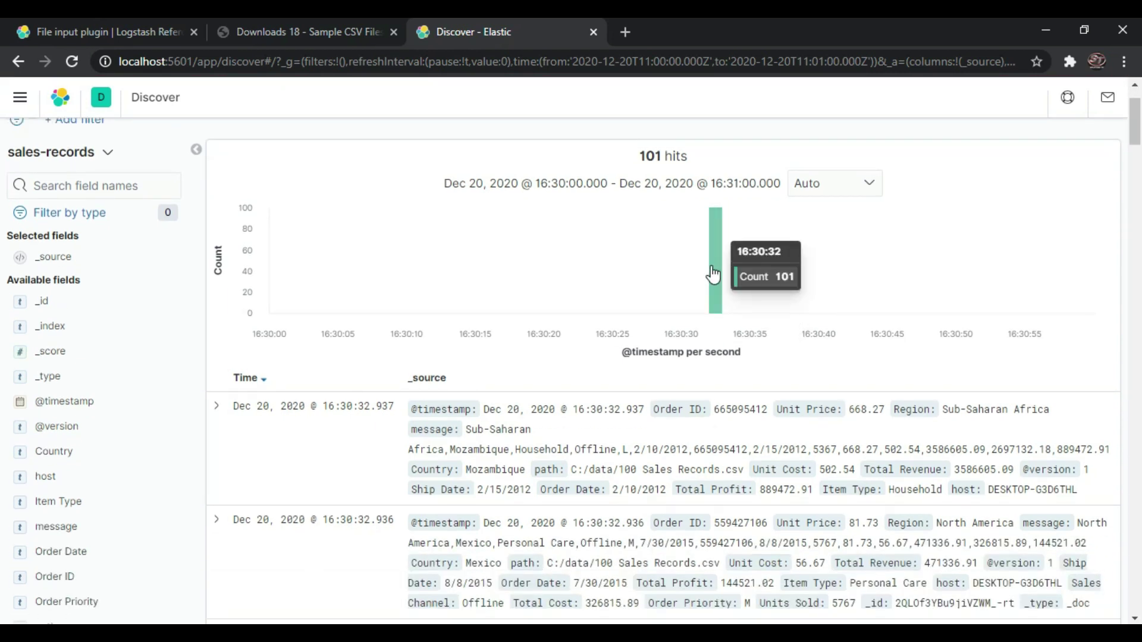
left_click_drag(637, 156, 706, 162)
scroll(541, 358, "down", 1)
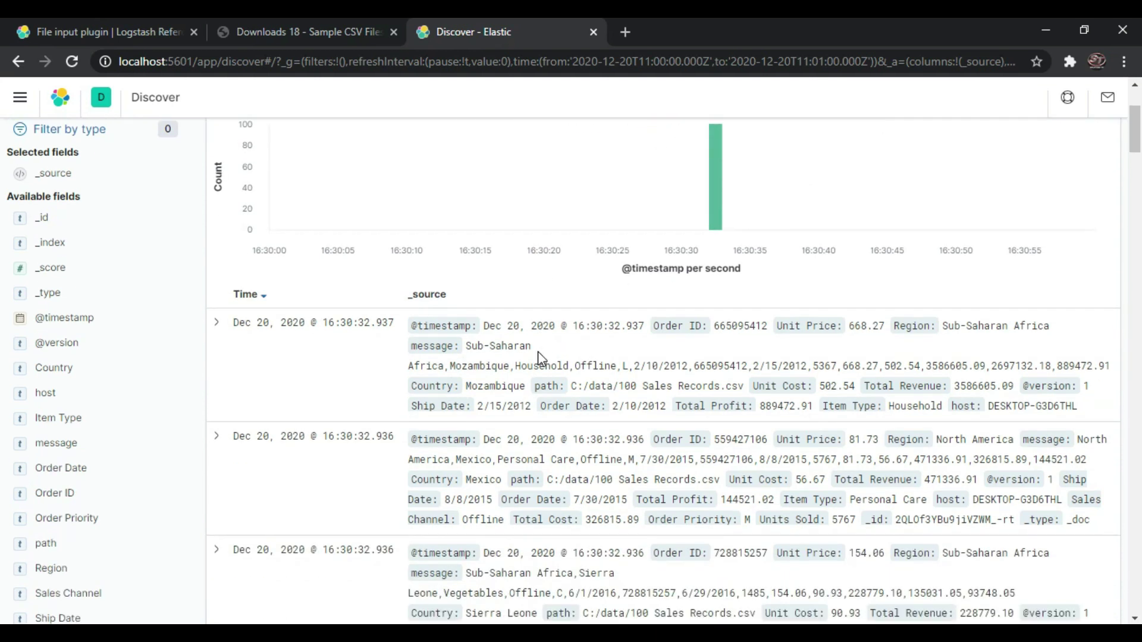
key("alt+Tab")
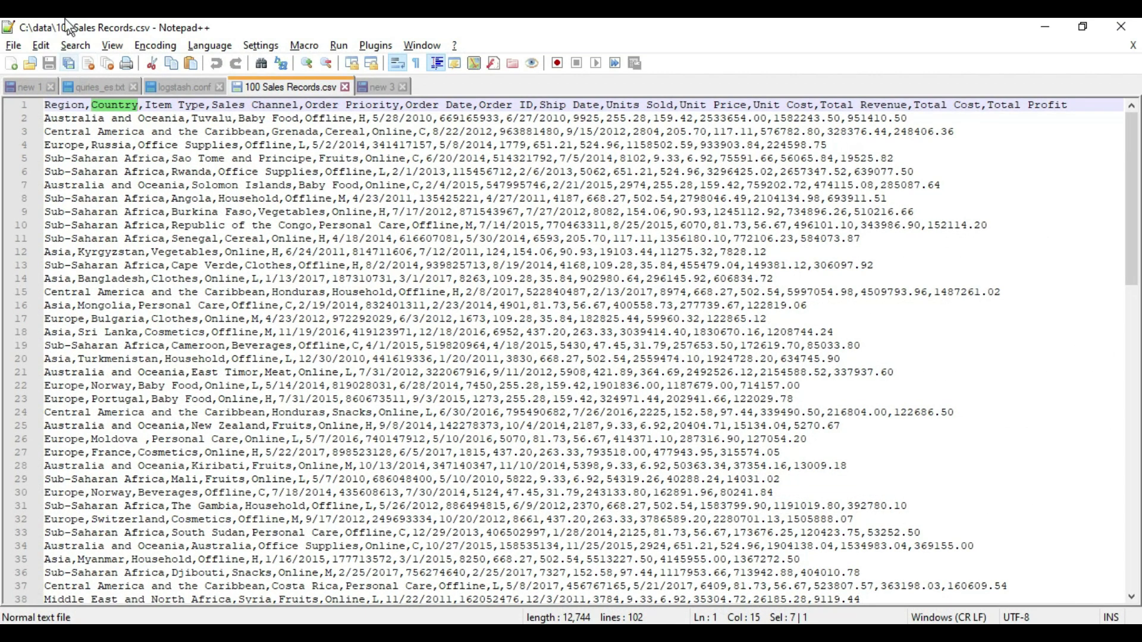
left_click(1045, 26)
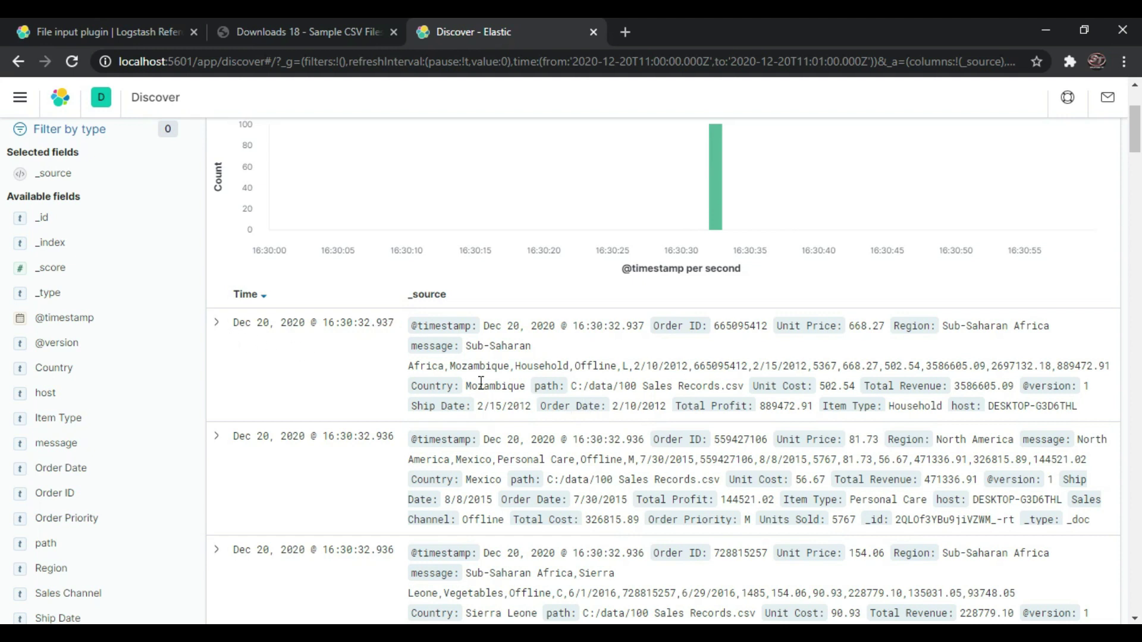
- Expand the first sales-records document in Discover, review its field table, and show it as JSON
left_click(218, 324)
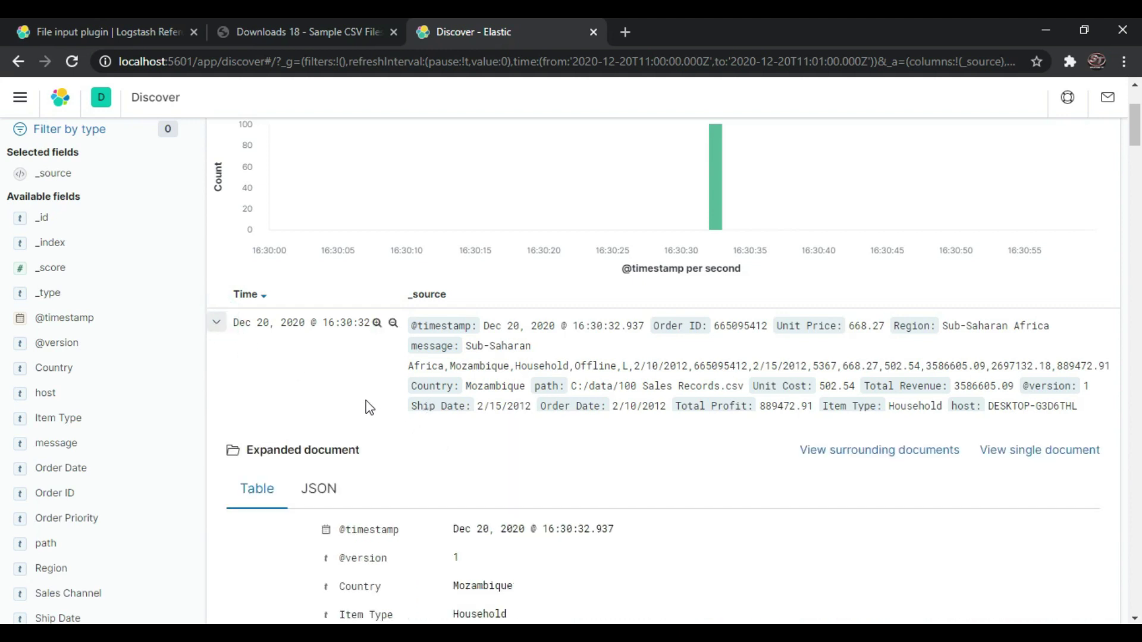
scroll(369, 405, "down", 3)
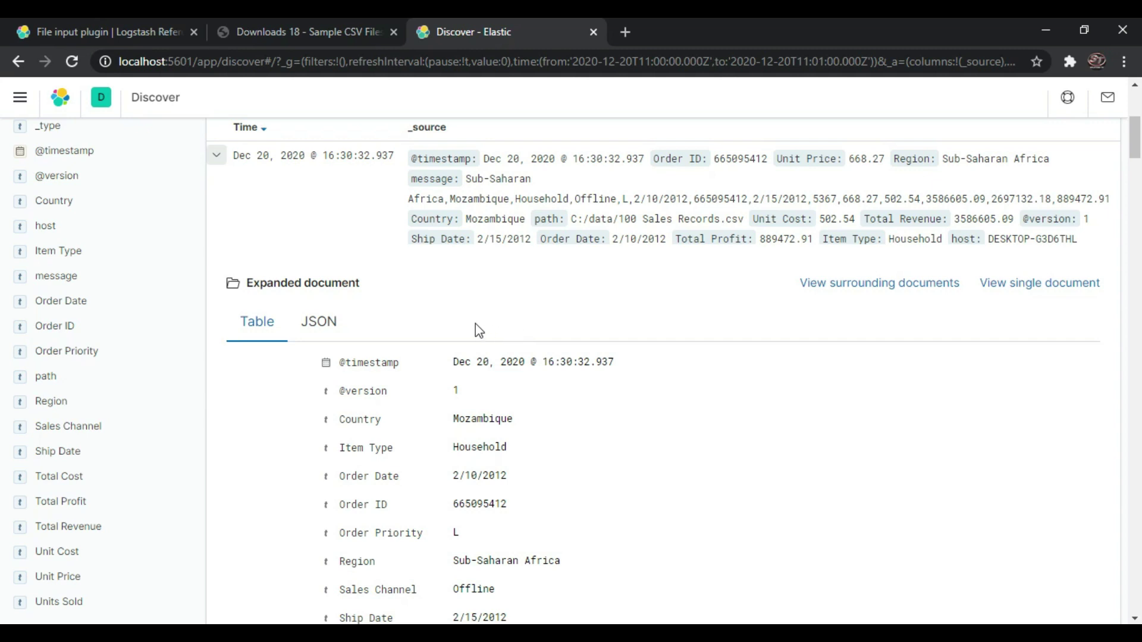
scroll(405, 330, "down", 3)
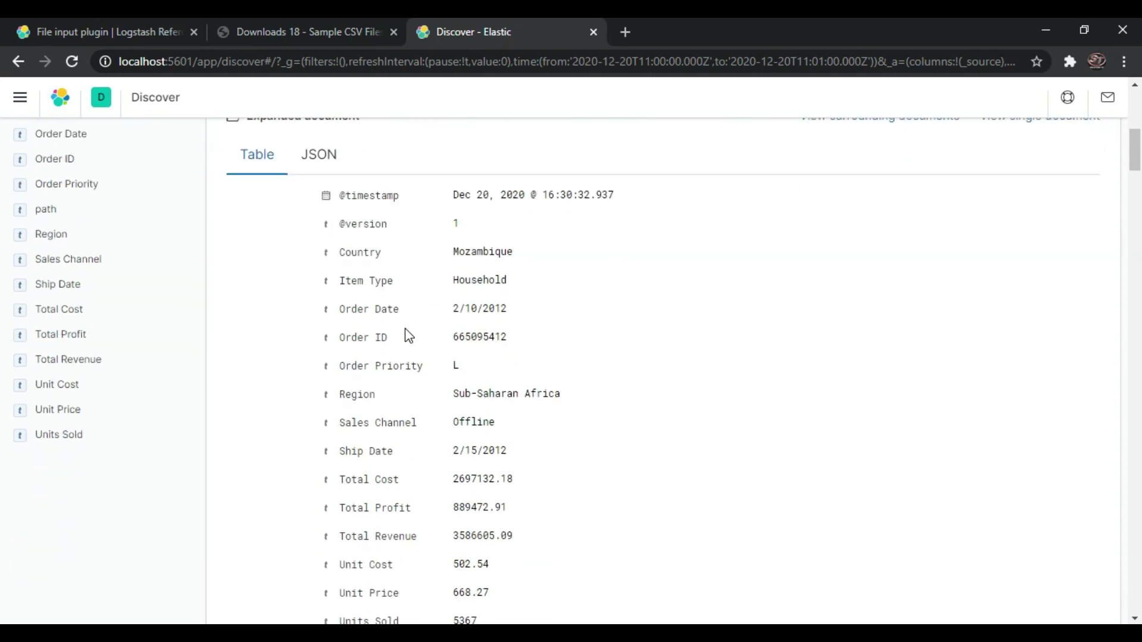
left_click(315, 155)
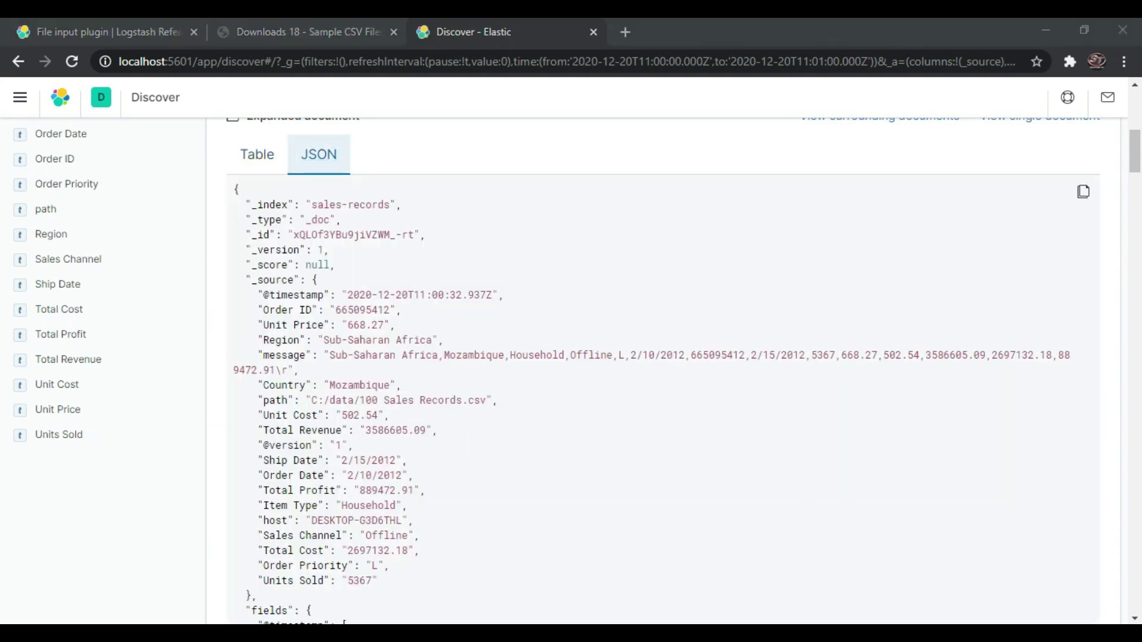
- Highlight the header and first data row of 100 Sales Records.csv in Notepad++, and return to the Discover document
key("alt+Tab")
left_click_drag(67, 111, 430, 113)
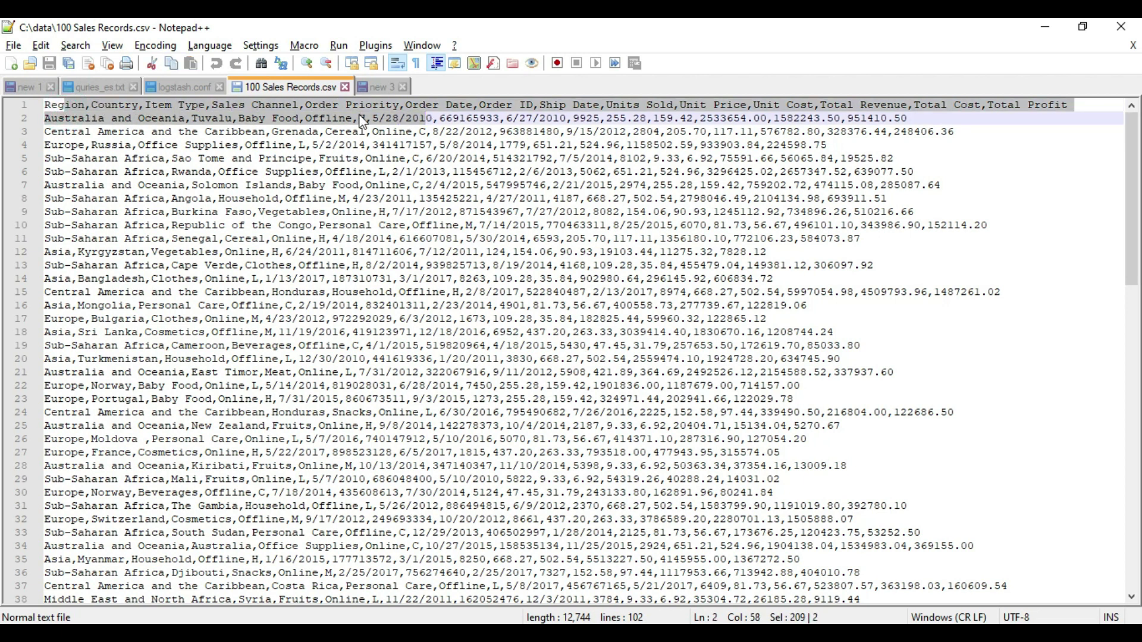
left_click_drag(916, 118, 45, 106)
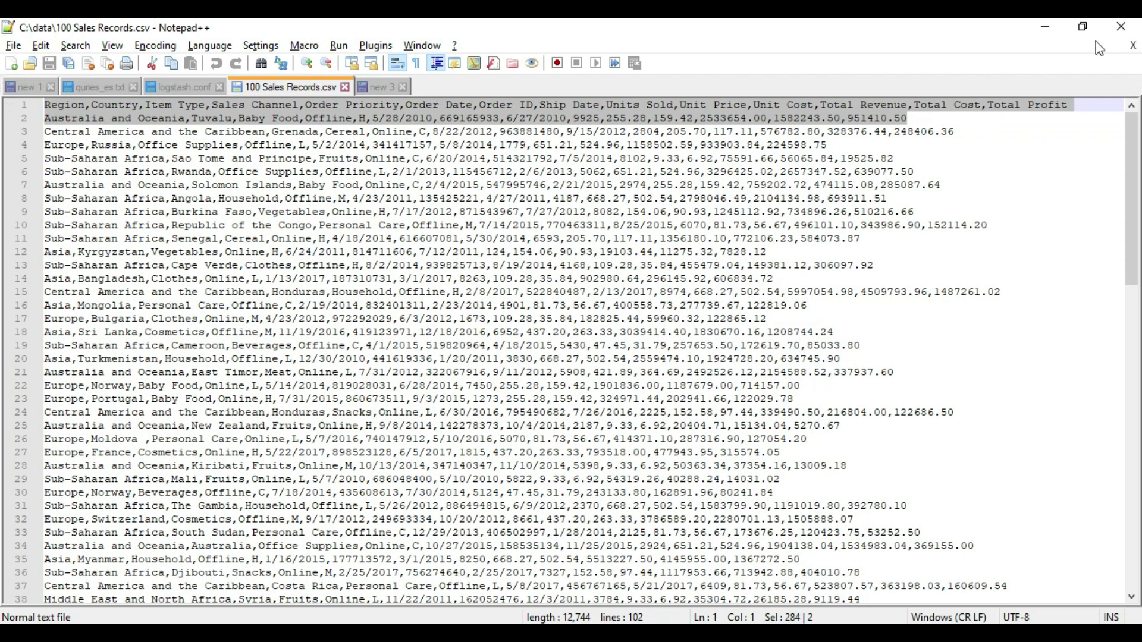
left_click(1045, 28)
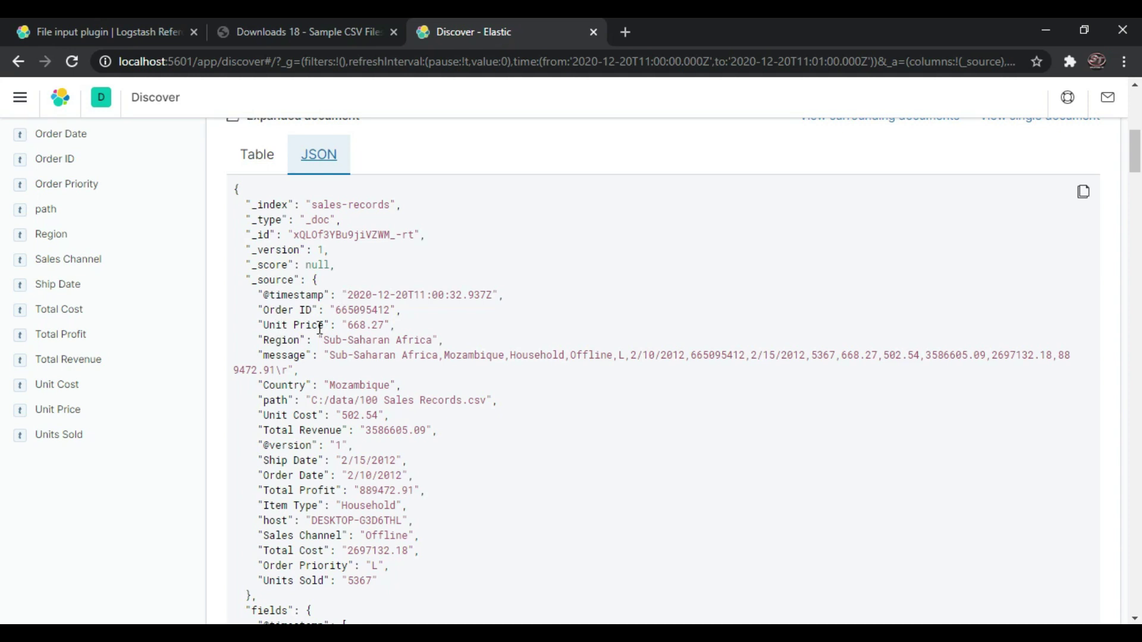
- Highlight the Region, path and Total Revenue fields in the first document's JSON to review how the CSV values are stored
left_click_drag(271, 344, 371, 341)
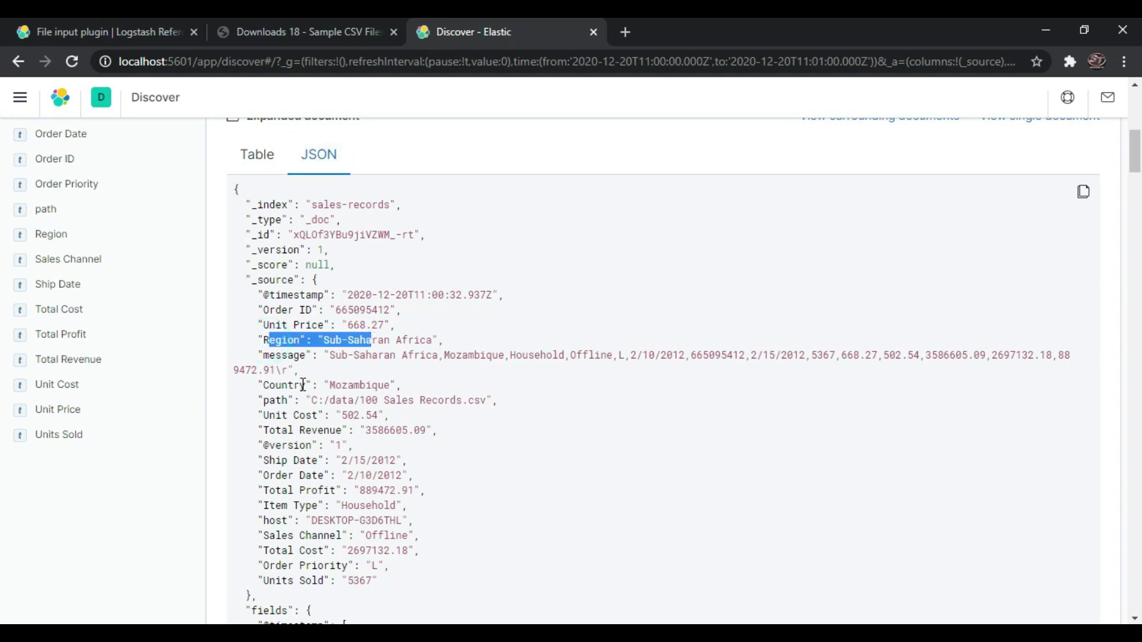
left_click(269, 385)
left_click_drag(264, 400, 317, 400)
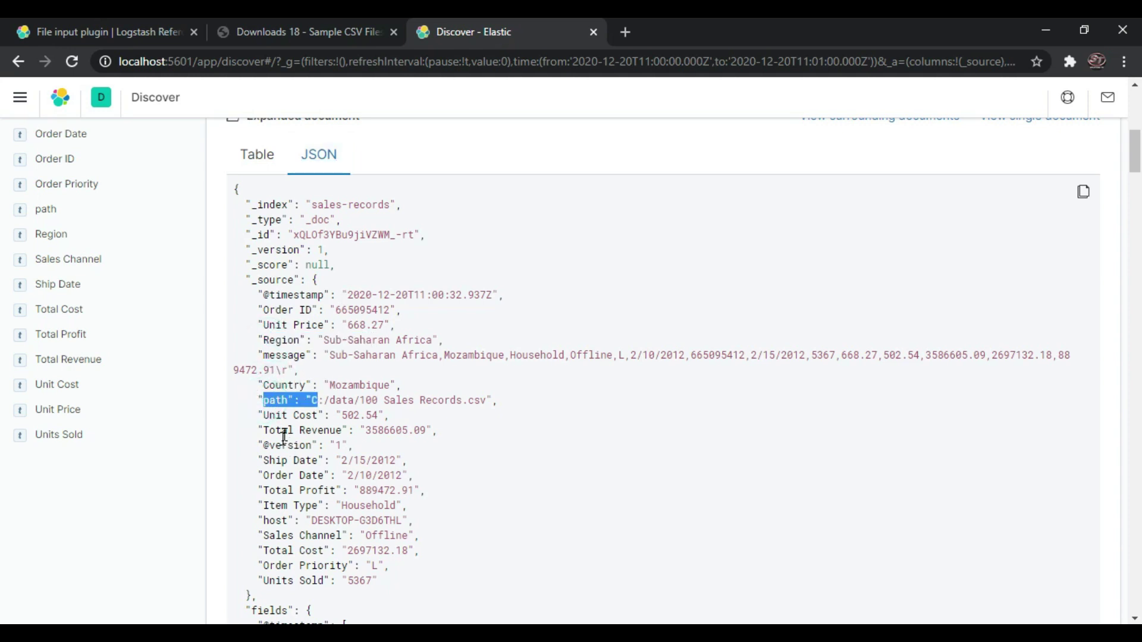
left_click_drag(284, 436, 300, 446)
- Check the Country and Total Revenue column names in the header of 100 Sales Records.csv in Notepad++, and return to Discover
key("alt+Tab")
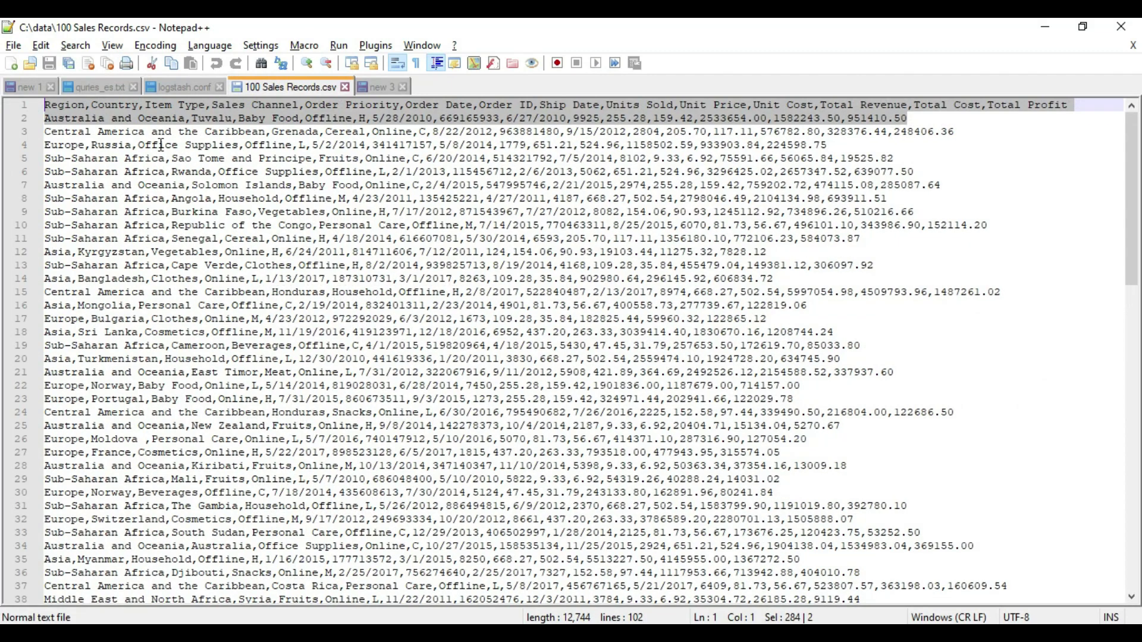
left_click(83, 104)
left_click(111, 104)
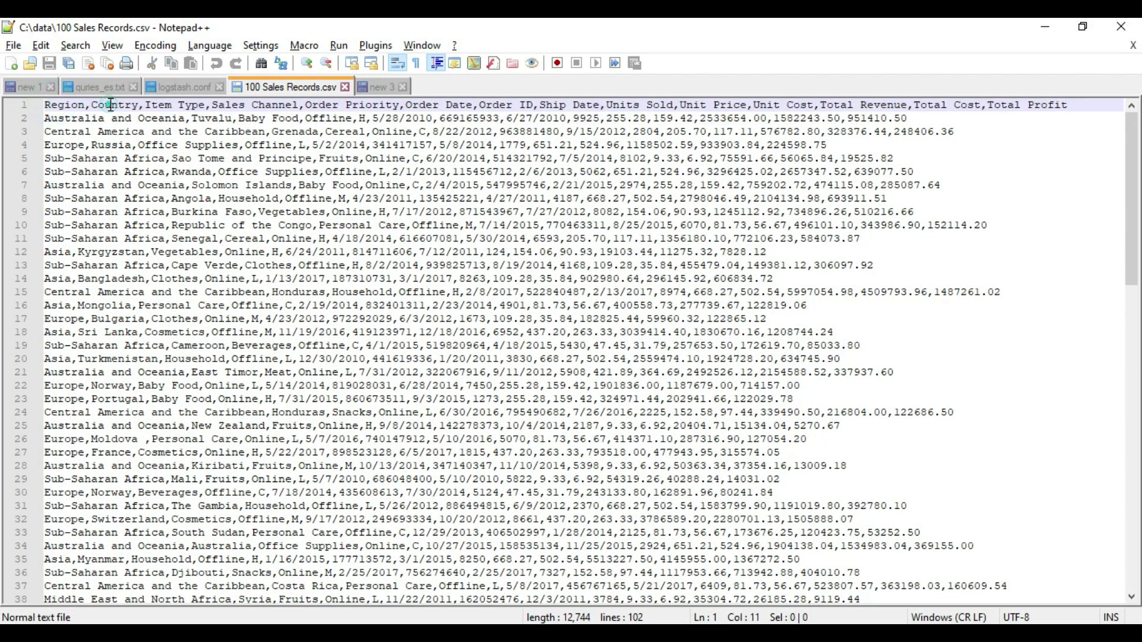
double_click(111, 104)
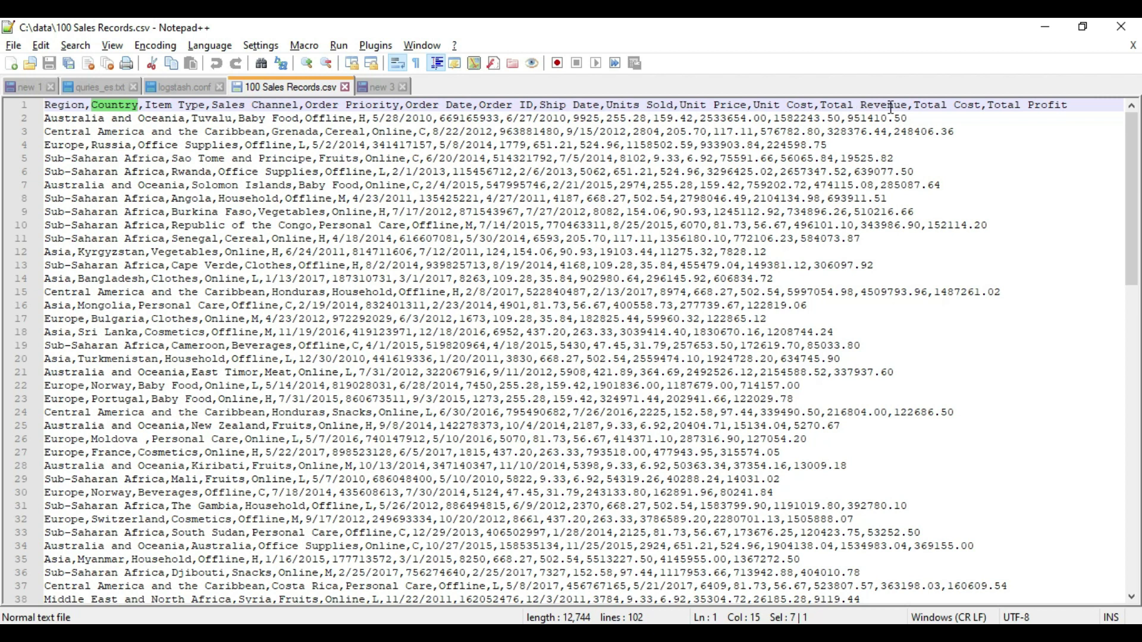
double_click(864, 105)
double_click(837, 105)
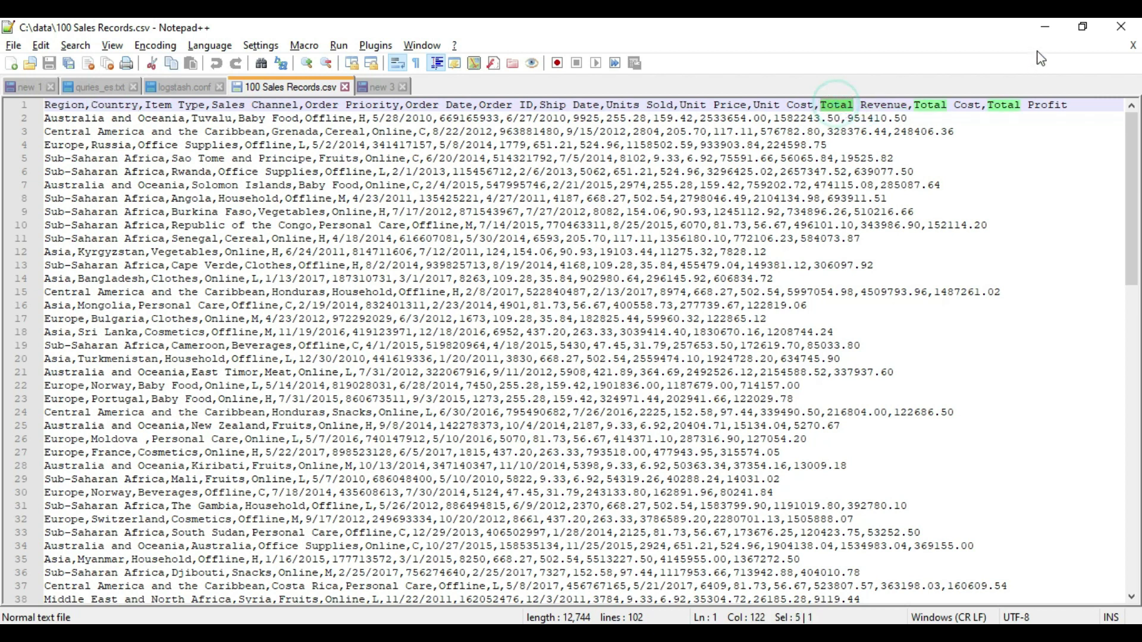
left_click(1047, 31)
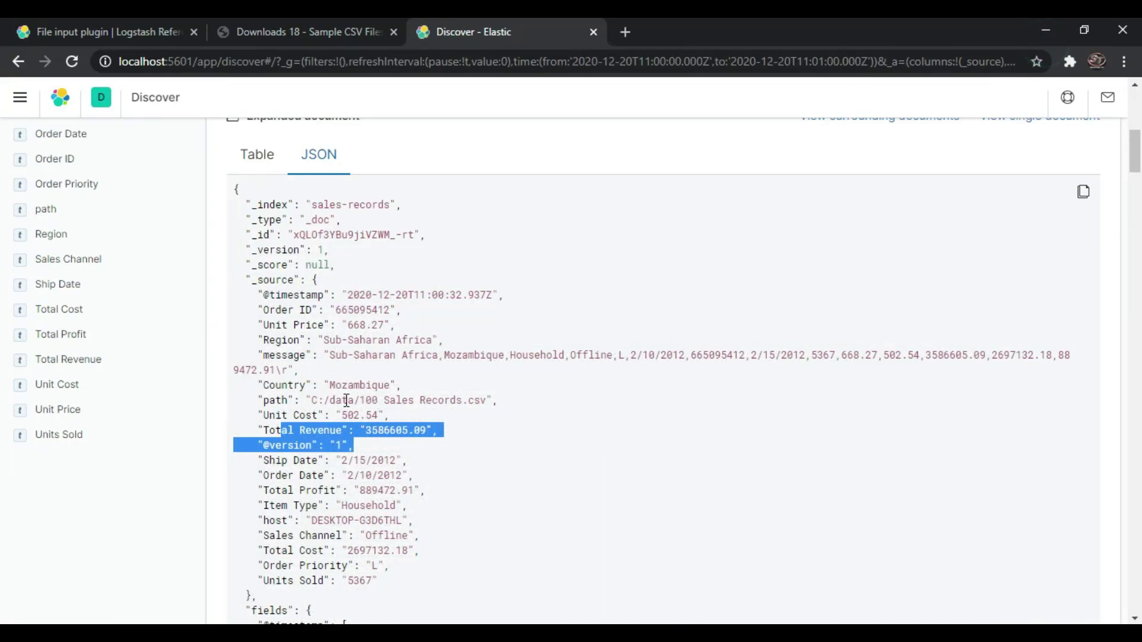
- Review the rest of the first document's JSON, expand the Malaysia Fruits document in the list, and examine its field table
scroll(375, 411, "down", 7)
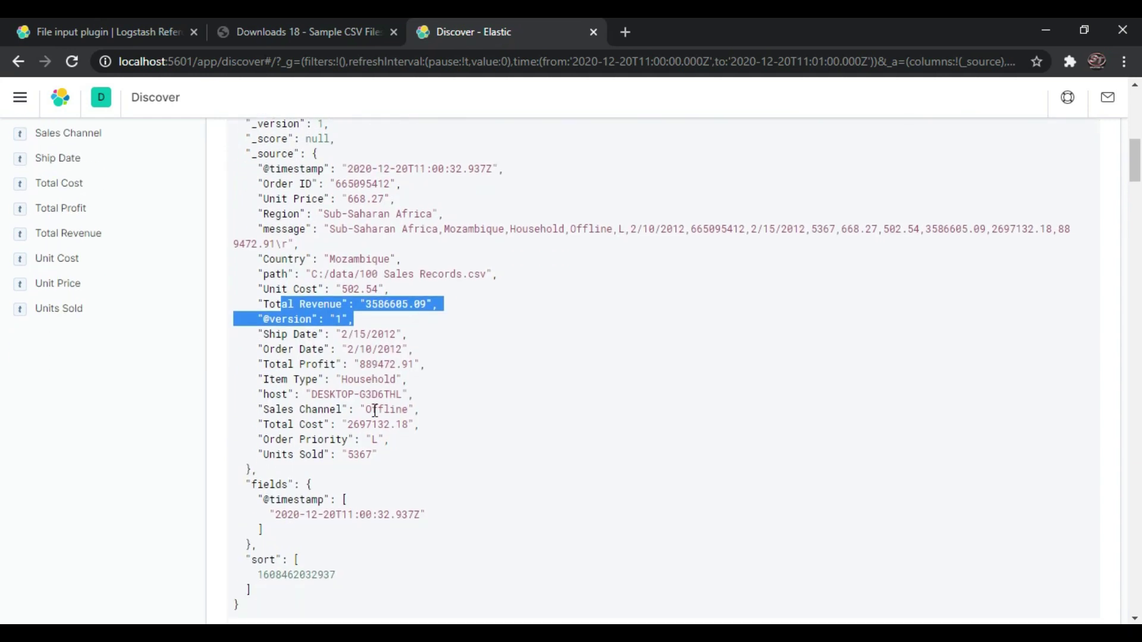
scroll(375, 417, "up", 10)
scroll(355, 440, "down", 1)
scroll(351, 434, "down", 4)
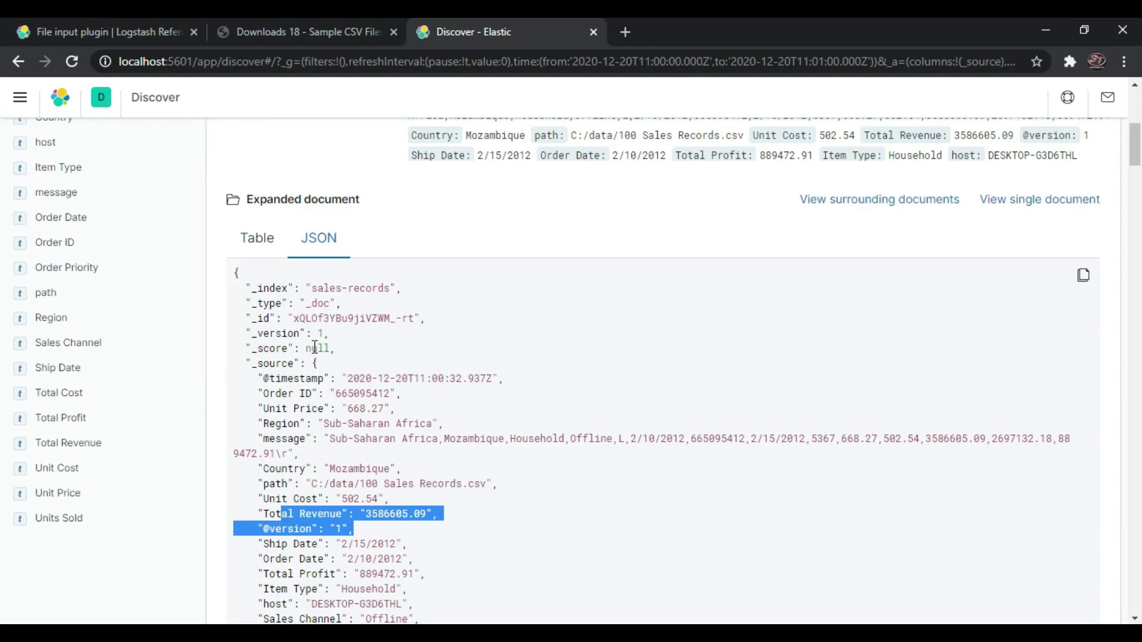
scroll(315, 347, "down", 3)
scroll(315, 347, "down", 5)
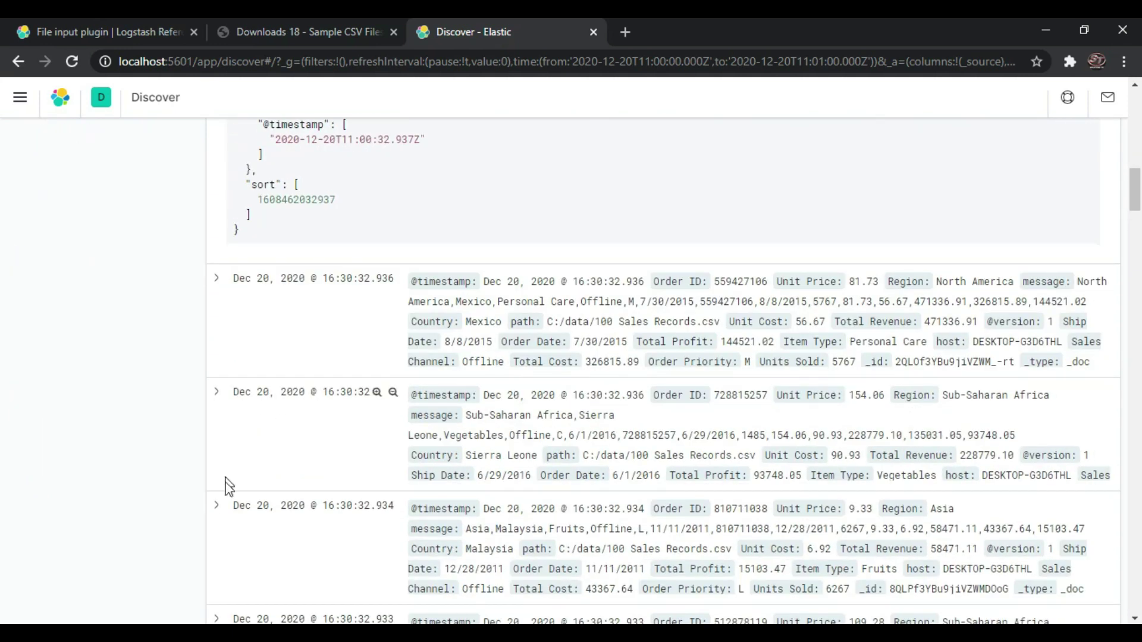
left_click(216, 505)
scroll(370, 447, "down", 5)
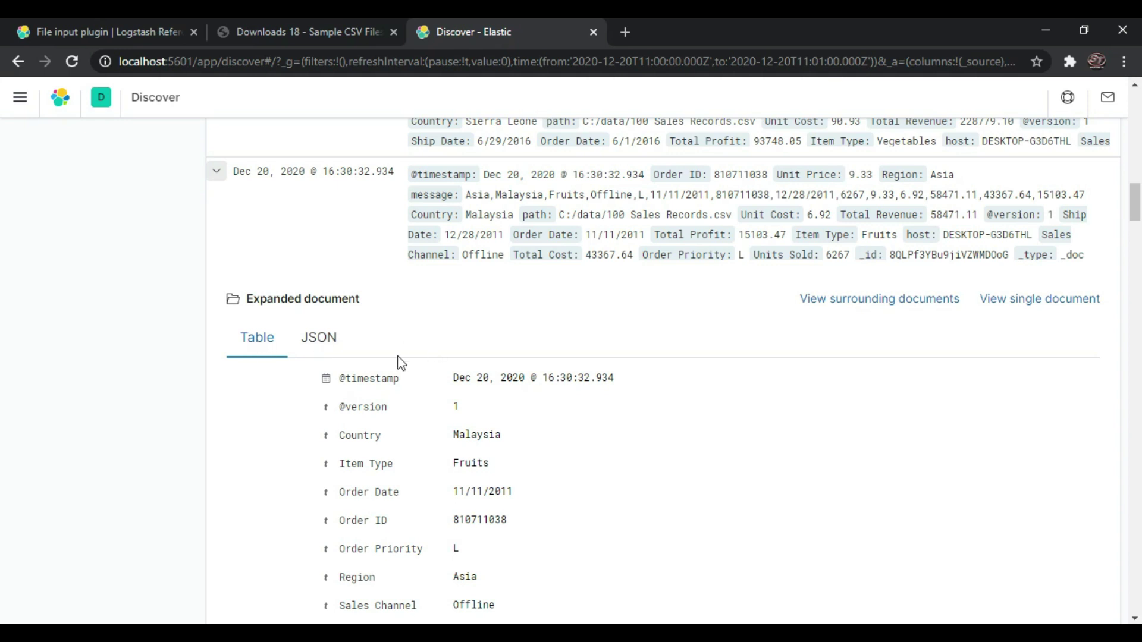
scroll(395, 357, "down", 4)
scroll(298, 310, "up", 3)
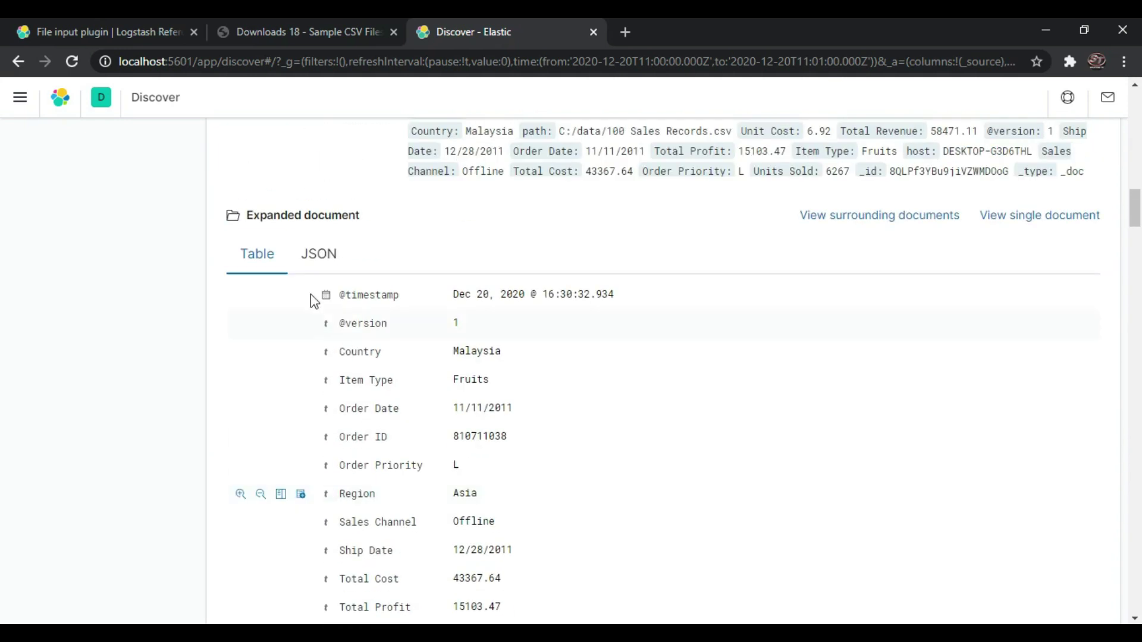
- Show the Malaysia document as JSON, highlight all its _source fields, and return to the start of the Discover results
left_click(320, 254)
scroll(392, 391, "down", 6)
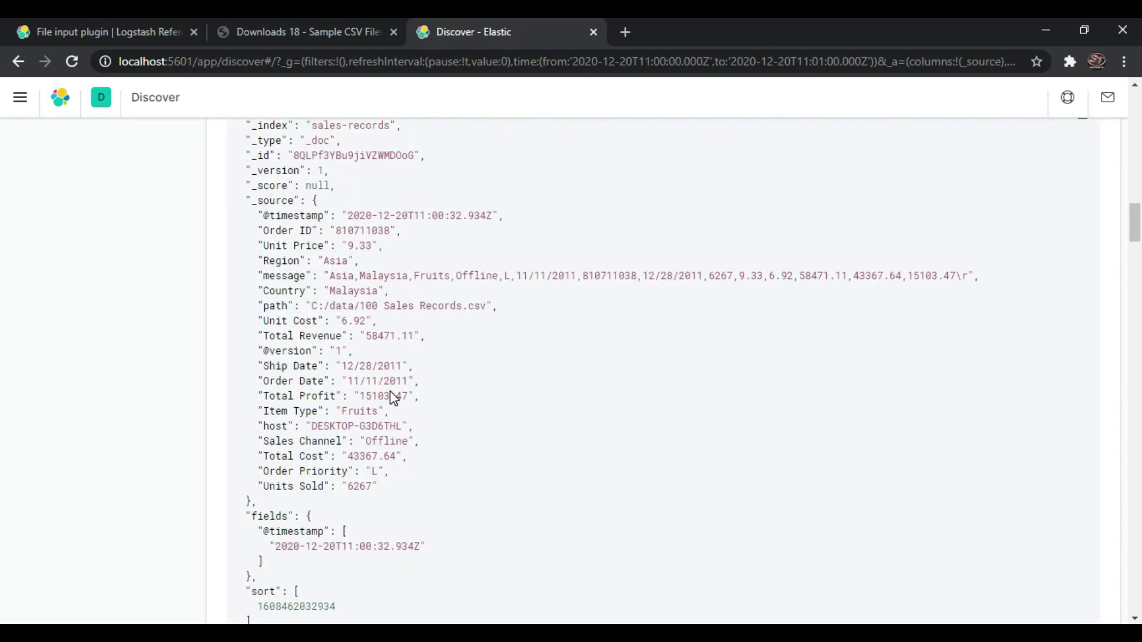
scroll(392, 390, "up", 3)
left_click_drag(255, 232, 462, 495)
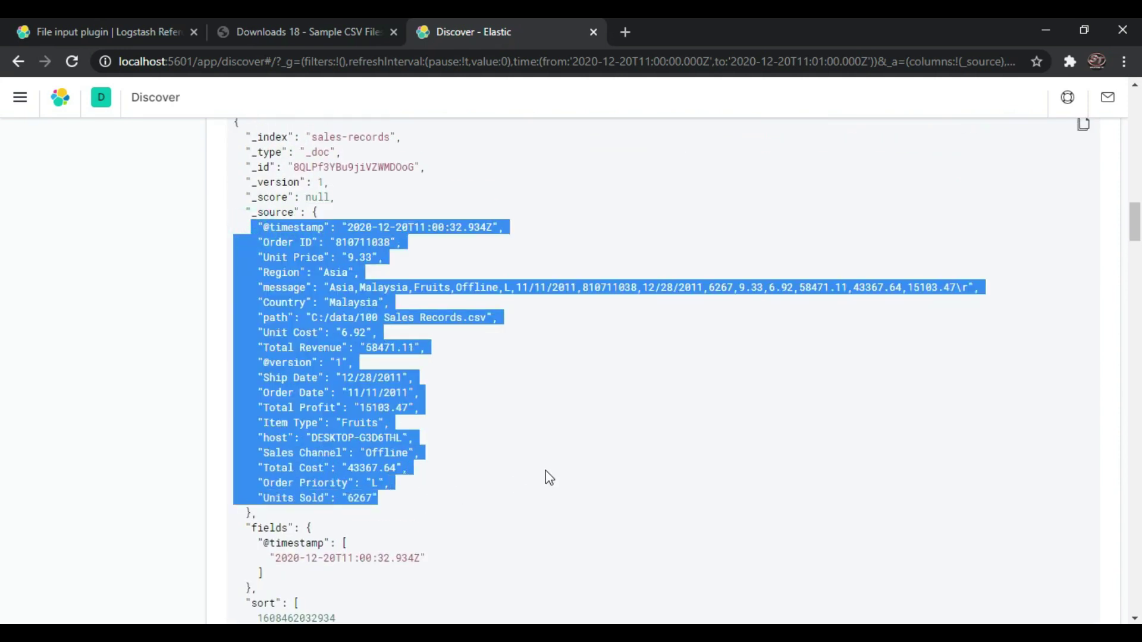
scroll(549, 478, "up", 12)
scroll(549, 476, "up", 10)
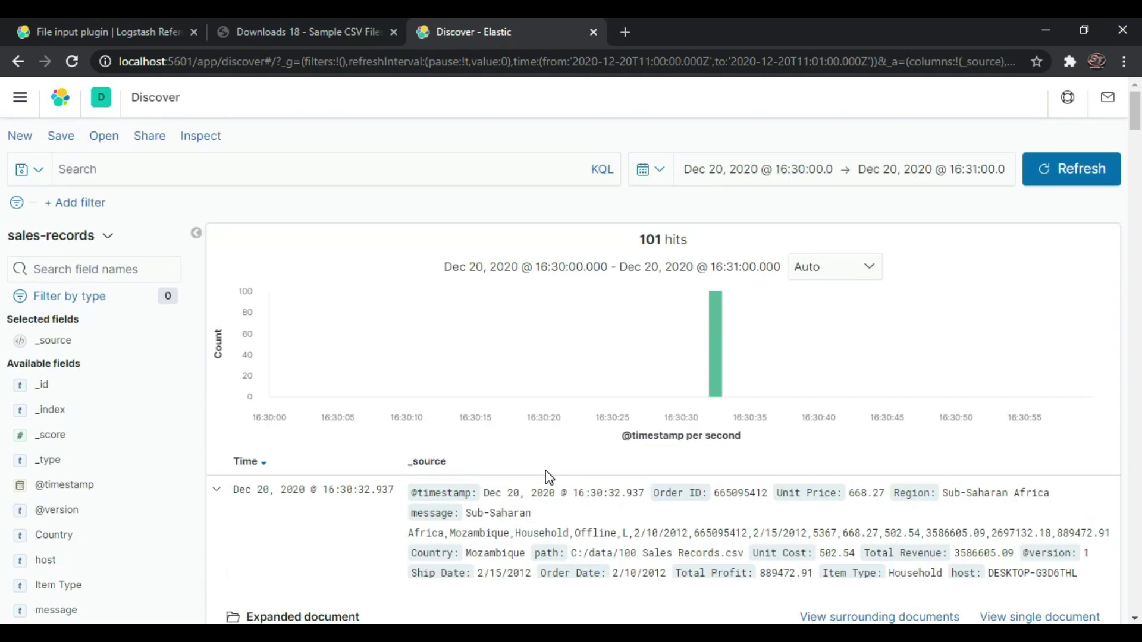